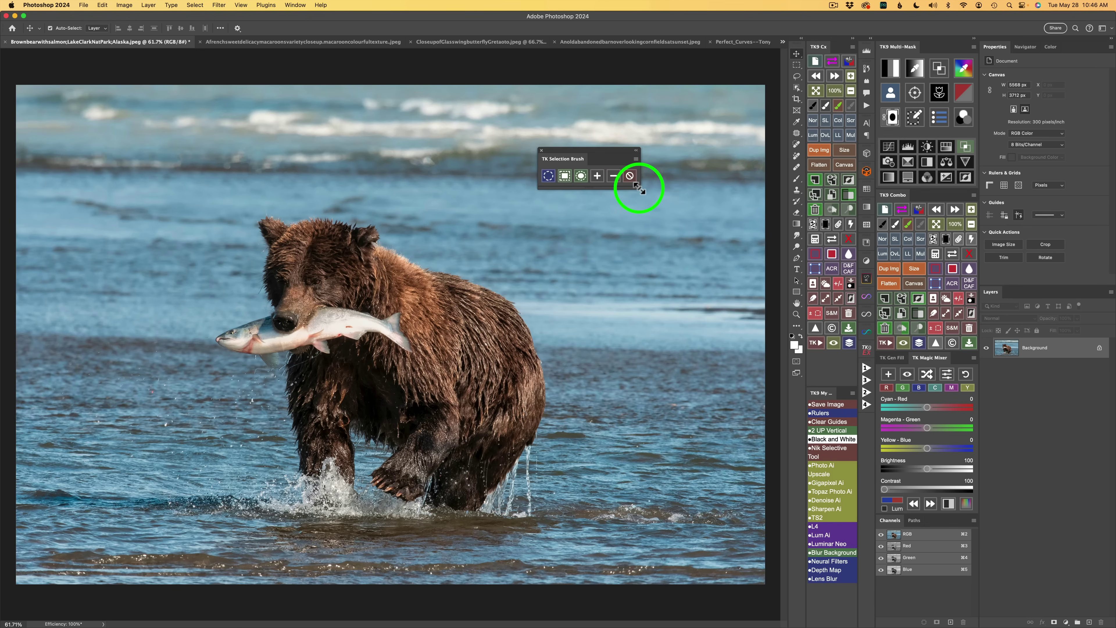
Reshape the TK Selection Brush panel into a single vertical column and dock it beside the tools.
{"action": "mouse_move", "coordinate": [636, 185]}
{"action": "left_mouse_down"}
{"action": "mouse_move", "coordinate": [553, 269]}
{"action": "mouse_move", "coordinate": [654, 188]}
{"action": "mouse_move", "coordinate": [608, 194]}
{"action": "mouse_move", "coordinate": [577, 220]}
{"action": "mouse_move", "coordinate": [643, 175]}
{"action": "mouse_move", "coordinate": [556, 210]}
{"action": "mouse_move", "coordinate": [546, 299]}
{"action": "left_mouse_up"}
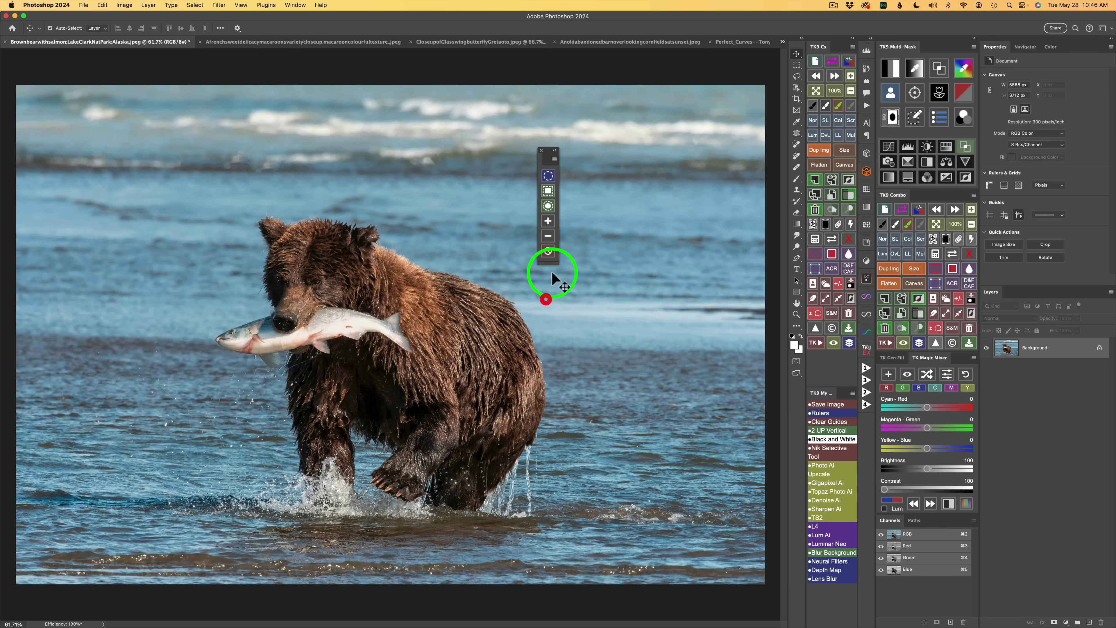
{"action": "left_click_drag", "start_coordinate": [551, 154], "coordinate": [784, 83]}
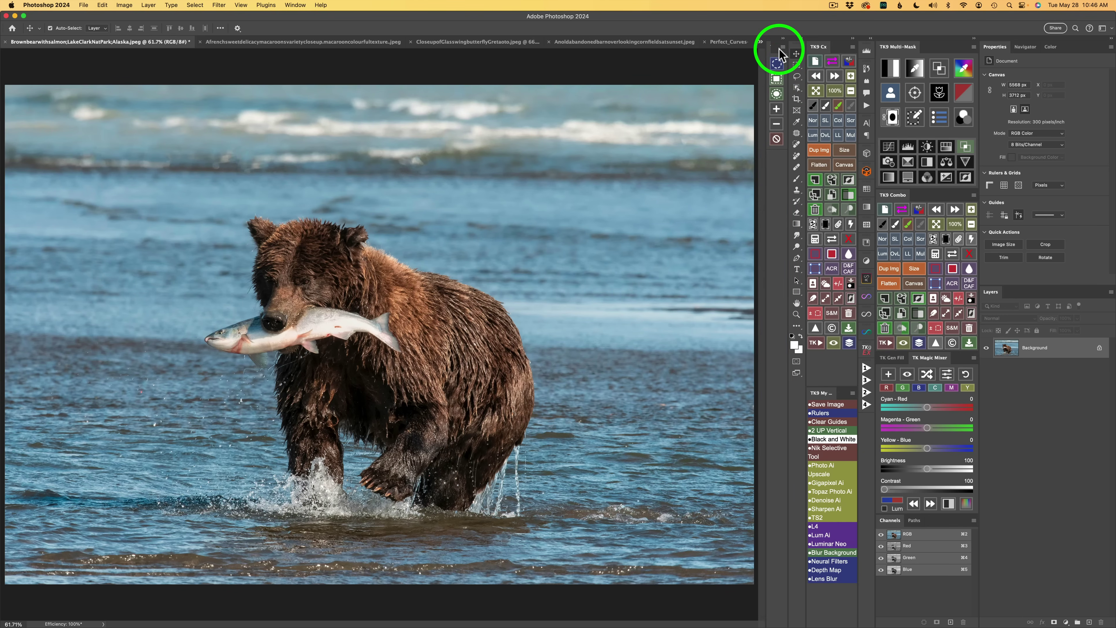
{"action": "mouse_move", "coordinate": [781, 49]}
{"action": "left_mouse_down"}
{"action": "mouse_move", "coordinate": [921, 43]}
{"action": "mouse_move", "coordinate": [917, 30]}
{"action": "mouse_move", "coordinate": [924, 42]}
{"action": "left_mouse_up"}
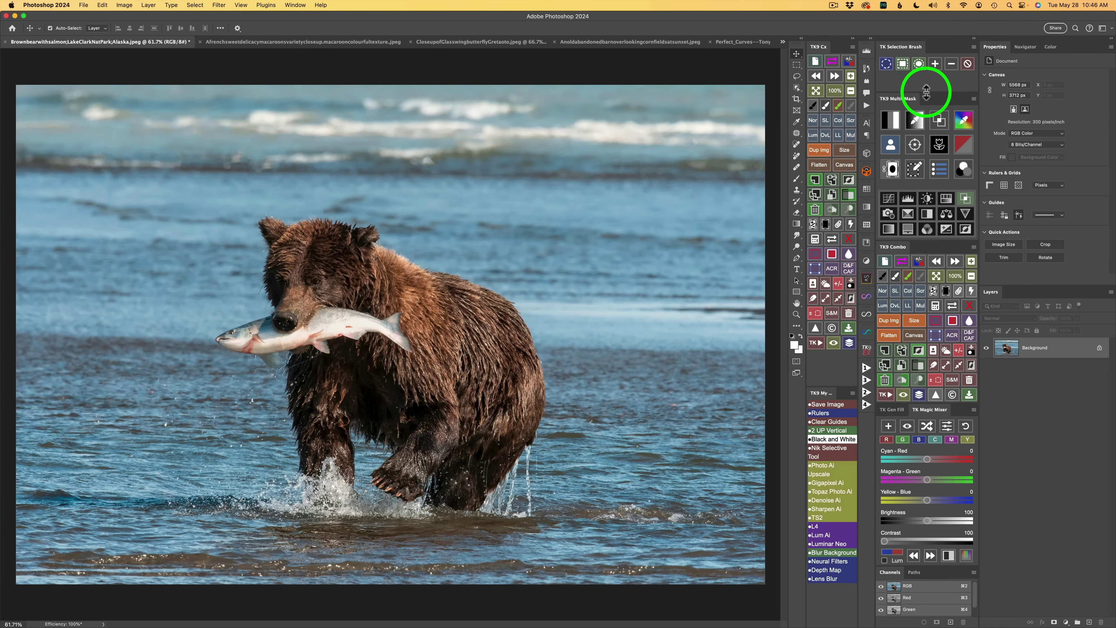
{"action": "mouse_move", "coordinate": [925, 89]}
{"action": "left_mouse_down"}
{"action": "mouse_move", "coordinate": [917, 45]}
{"action": "mouse_move", "coordinate": [917, 232]}
{"action": "mouse_move", "coordinate": [848, 196]}
{"action": "mouse_move", "coordinate": [633, 162]}
{"action": "mouse_move", "coordinate": [789, 88]}
{"action": "mouse_move", "coordinate": [784, 99]}
{"action": "left_mouse_up"}
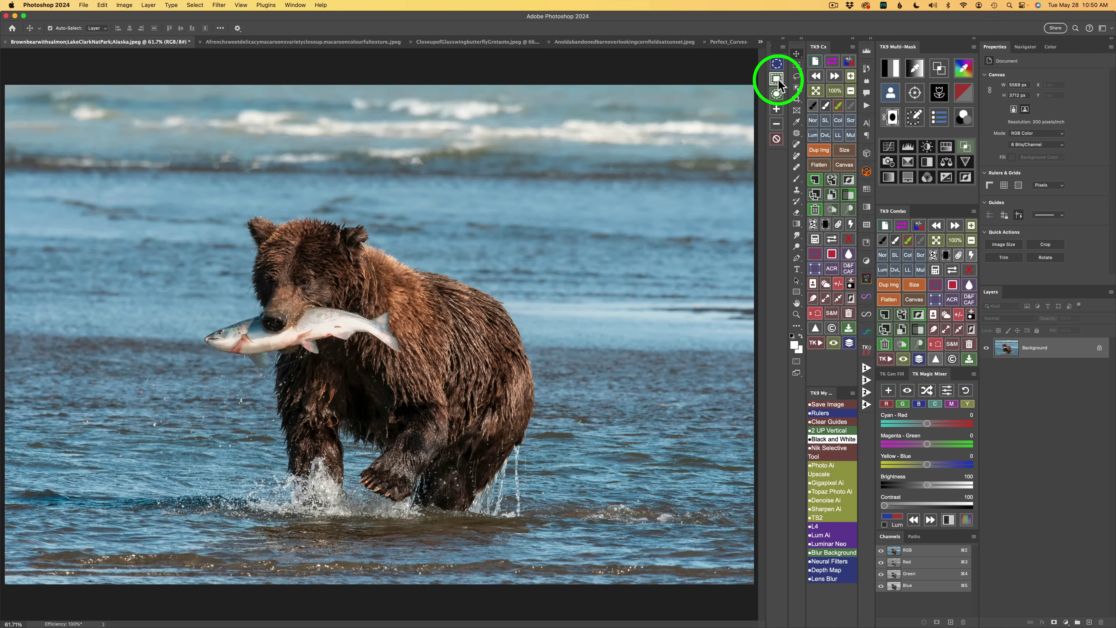
Select the bear and the salmon as the subject, and clear that selection.
{"action": "left_click", "coordinate": [778, 94]}
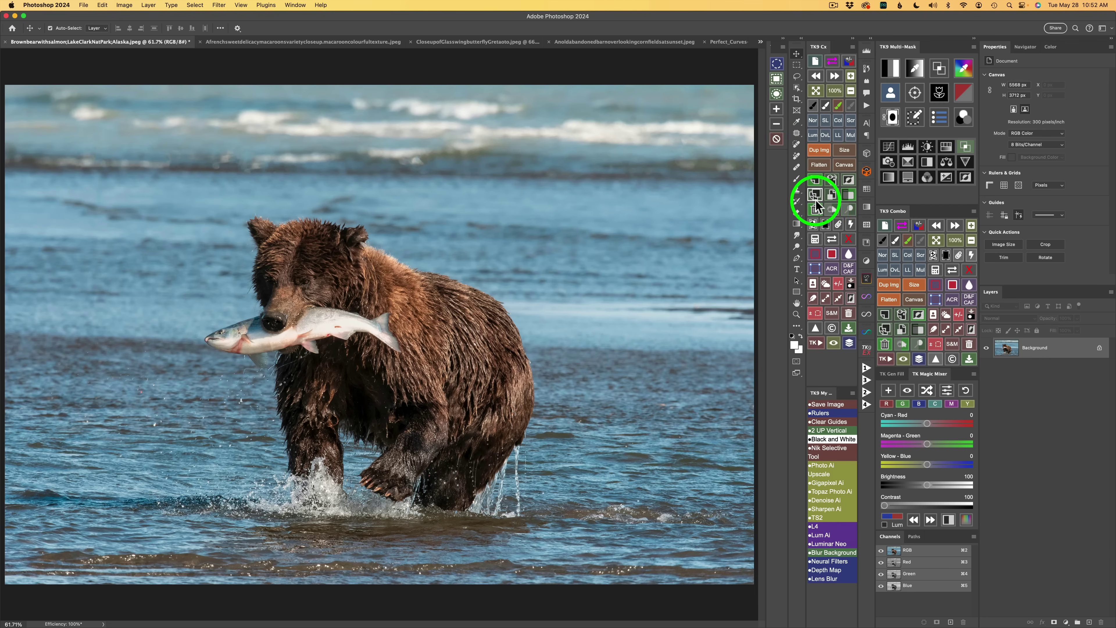
{"action": "left_click", "coordinate": [924, 329]}
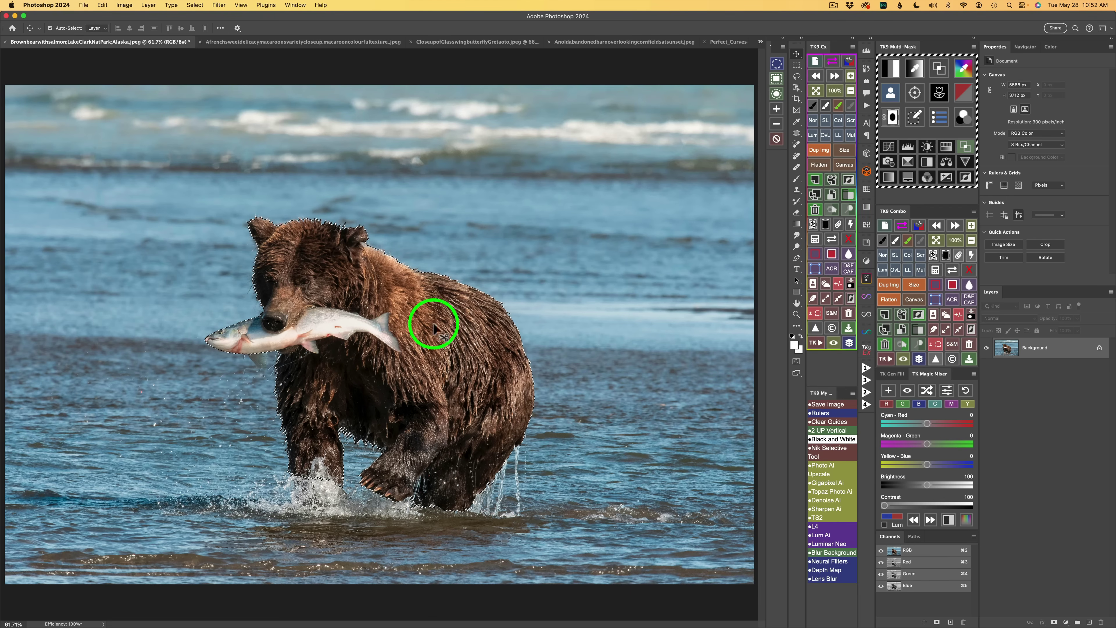
{"action": "left_click", "coordinate": [778, 139]}
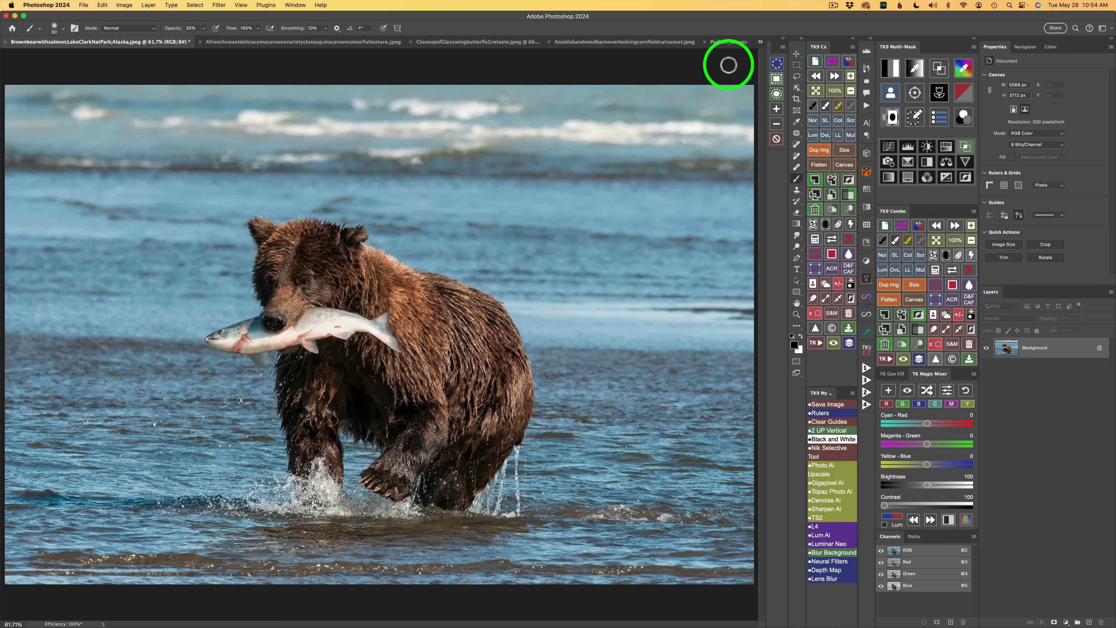
Review the layer opacity choices in the TK Selection Brush settings.
{"action": "left_click", "coordinate": [784, 46]}
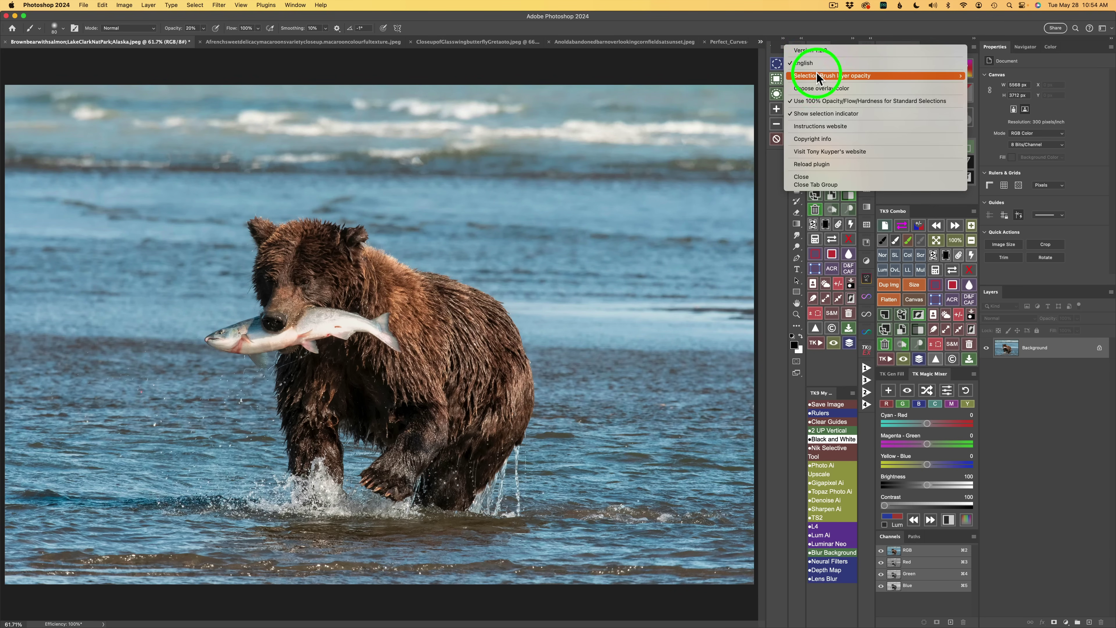
{"action": "mouse_move", "coordinate": [818, 75]}
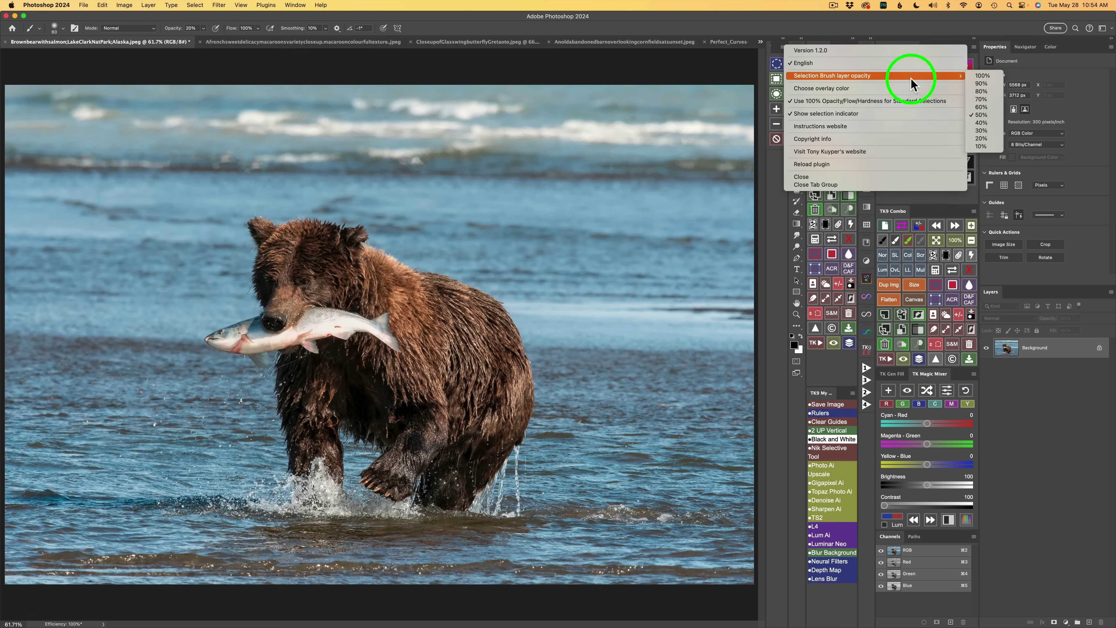
{"action": "mouse_move", "coordinate": [962, 80]}
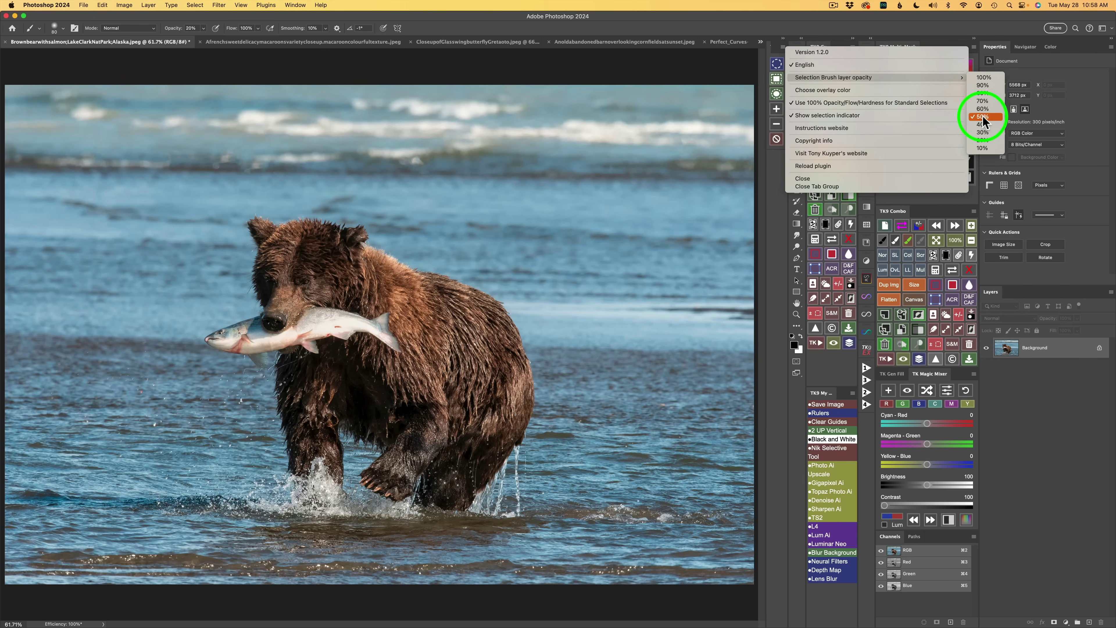
{"action": "left_click", "coordinate": [785, 46]}
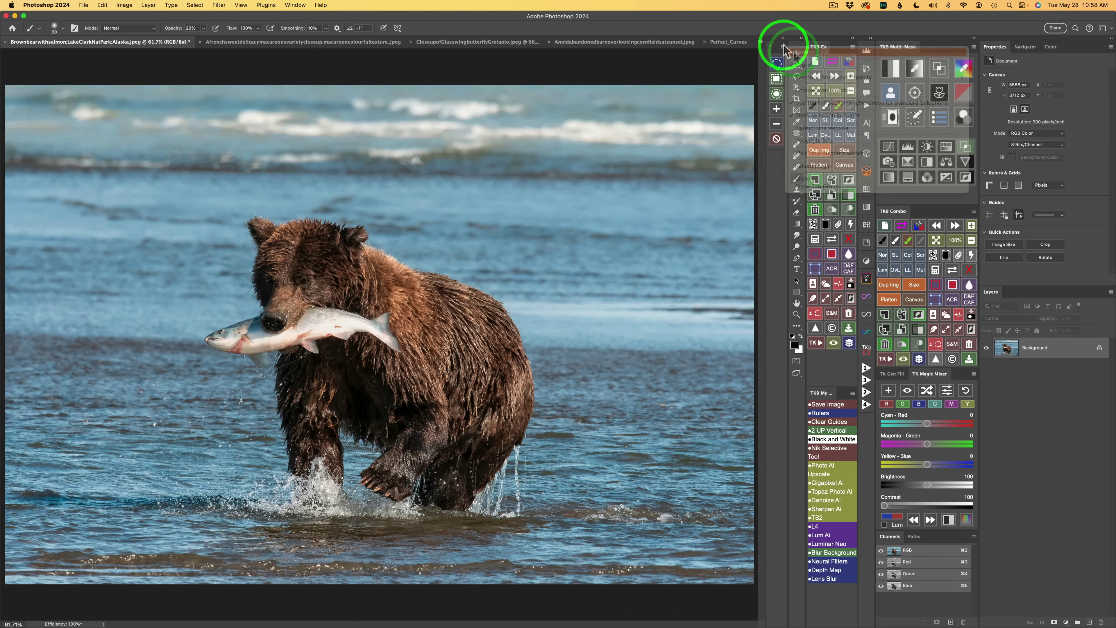
Start a Selection Brush layer, enlarge the brush, and paint a diagonal overlay stroke across the bear's back.
{"action": "left_click", "coordinate": [777, 65]}
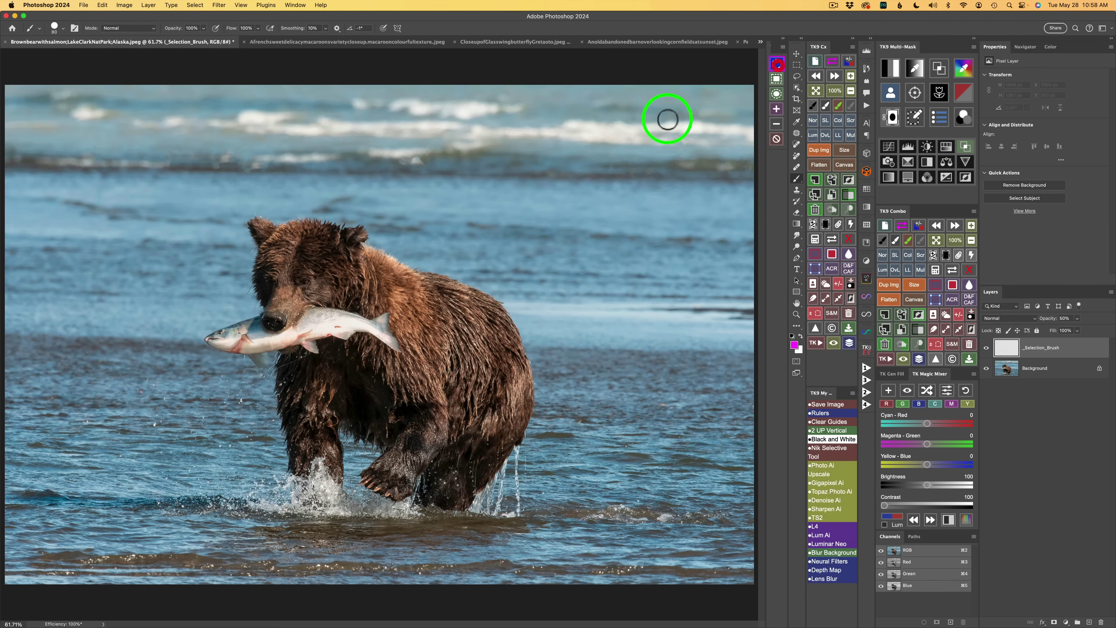
{"action": "left_click", "coordinate": [470, 195], "text": "ctrl+alt"}
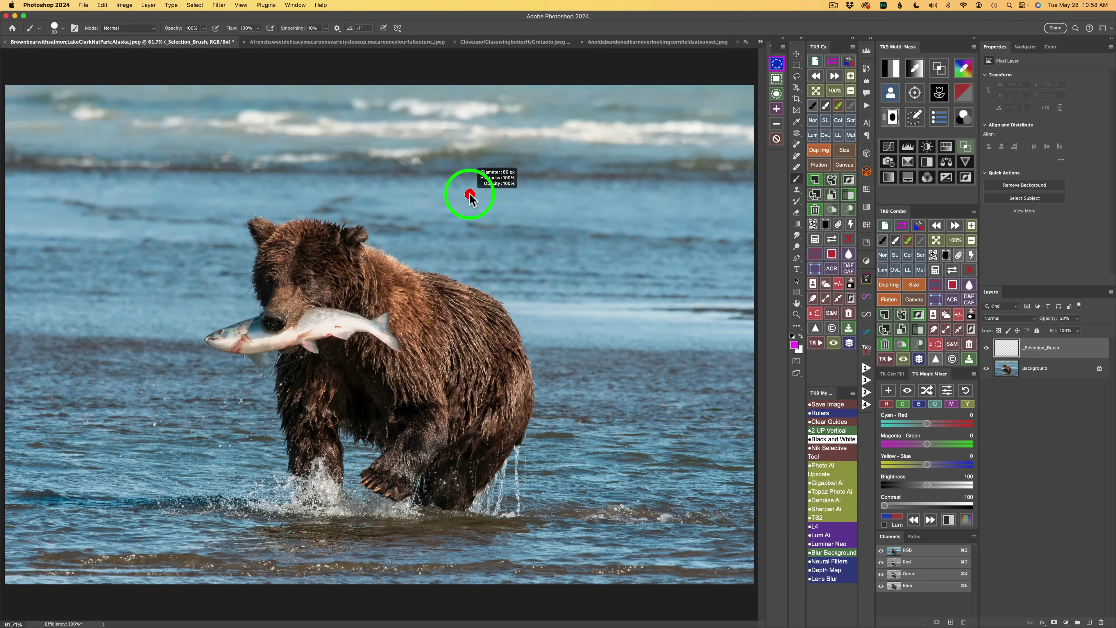
{"action": "left_click_drag", "start_coordinate": [498, 196], "coordinate": [499, 196]}
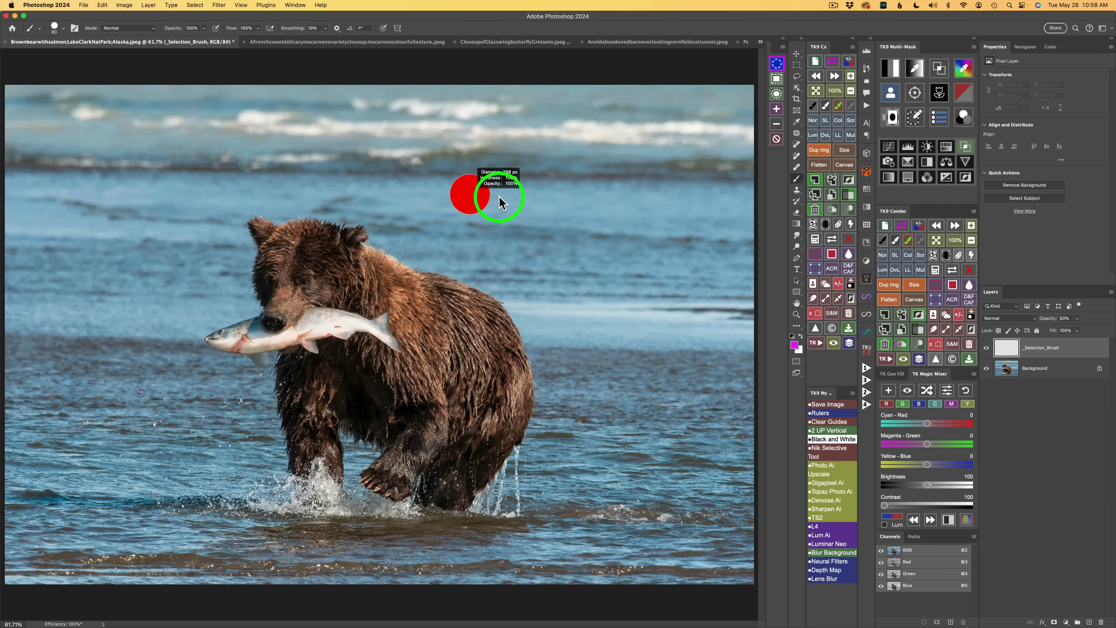
{"action": "left_click_drag", "start_coordinate": [499, 197], "coordinate": [499, 196]}
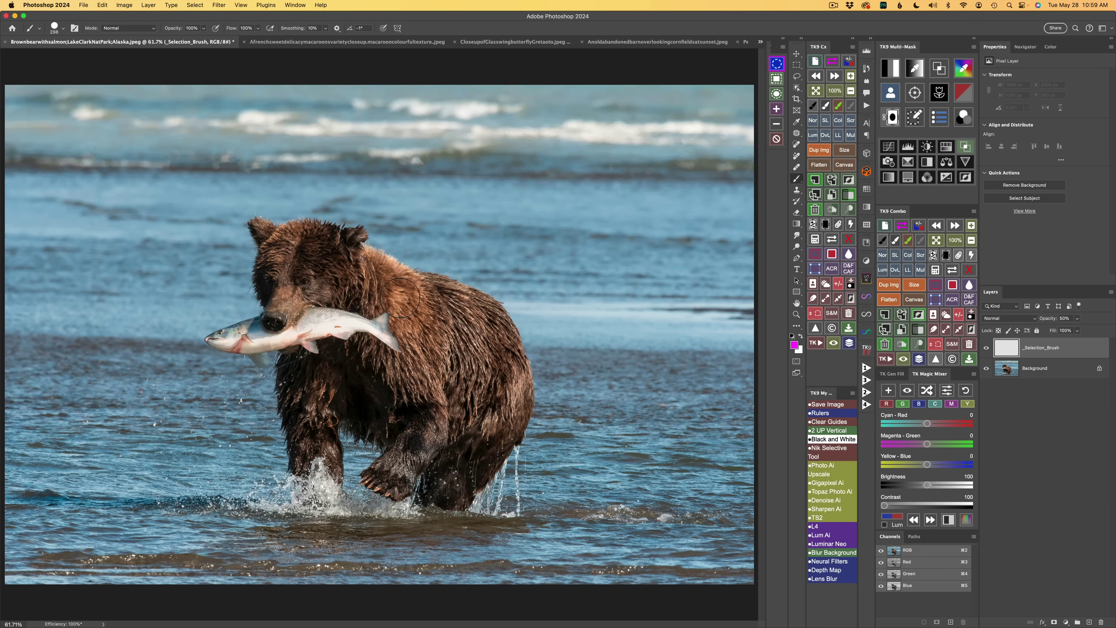
{"action": "left_click", "coordinate": [392, 294]}
{"action": "left_click_drag", "start_coordinate": [392, 294], "coordinate": [487, 368]}
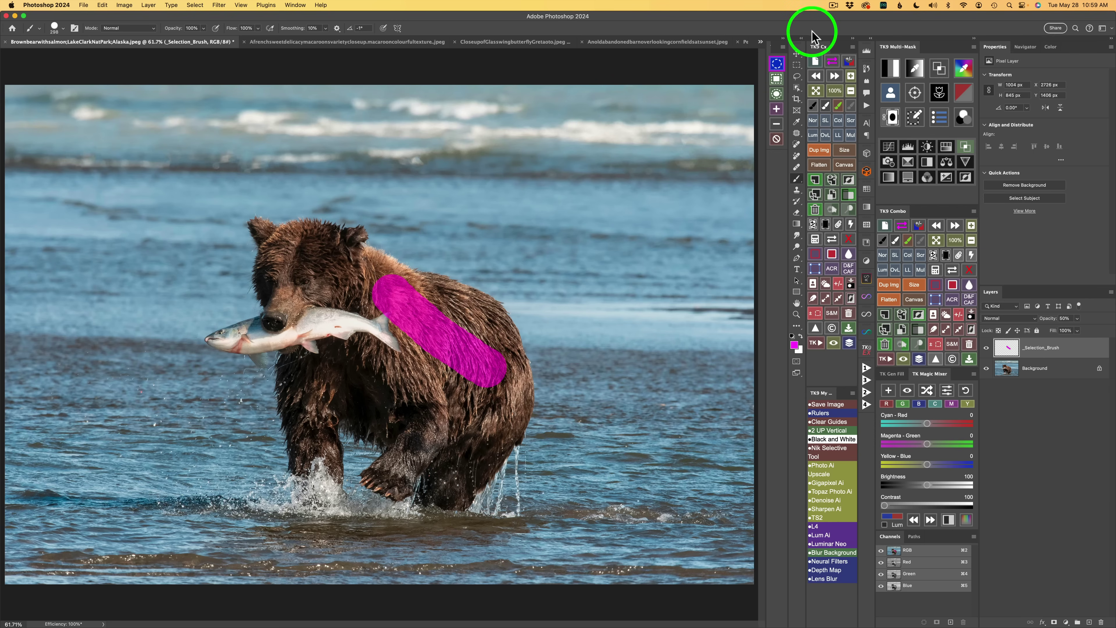
Compare the Selection Brush layer opacity setting with the painted overlay layer.
{"action": "left_click", "coordinate": [784, 46]}
{"action": "mouse_move", "coordinate": [960, 75]}
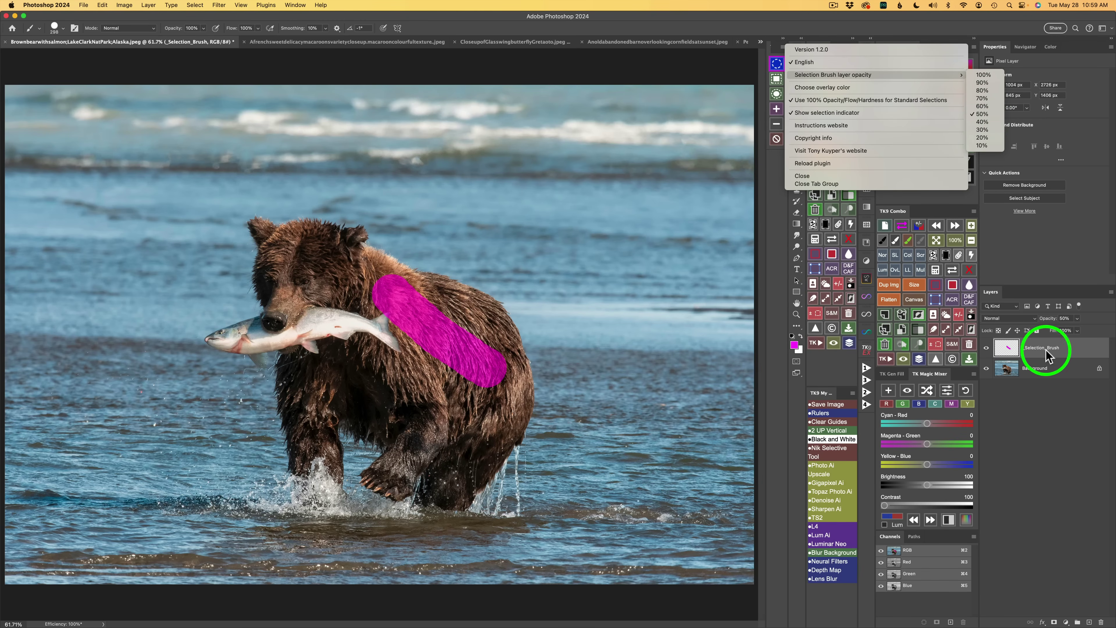
{"action": "left_click", "coordinate": [1067, 429]}
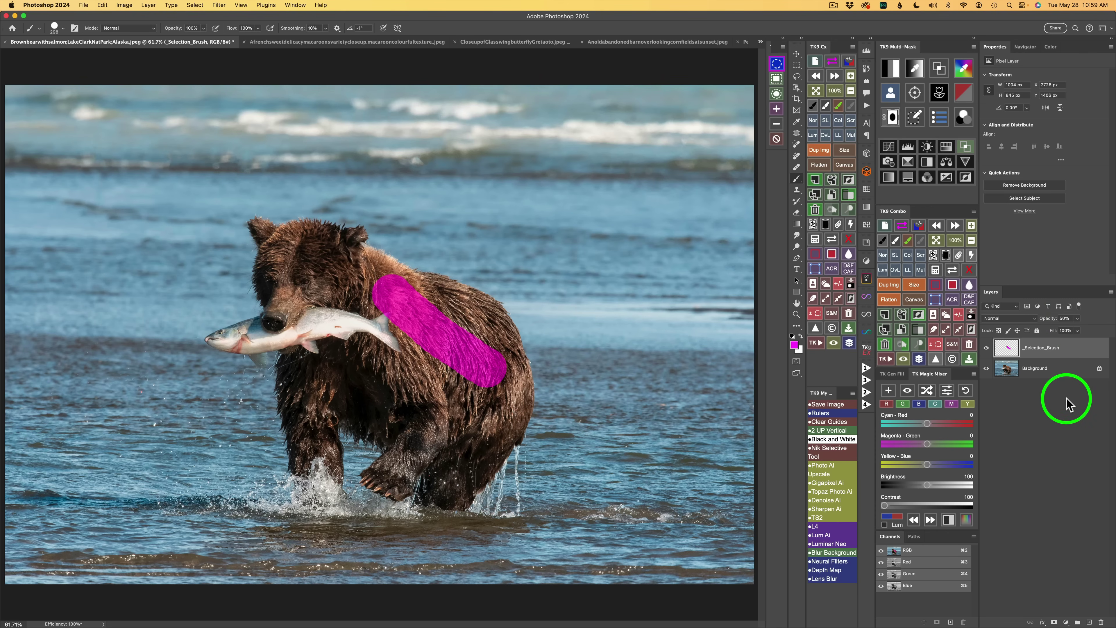
{"action": "left_click", "coordinate": [783, 46]}
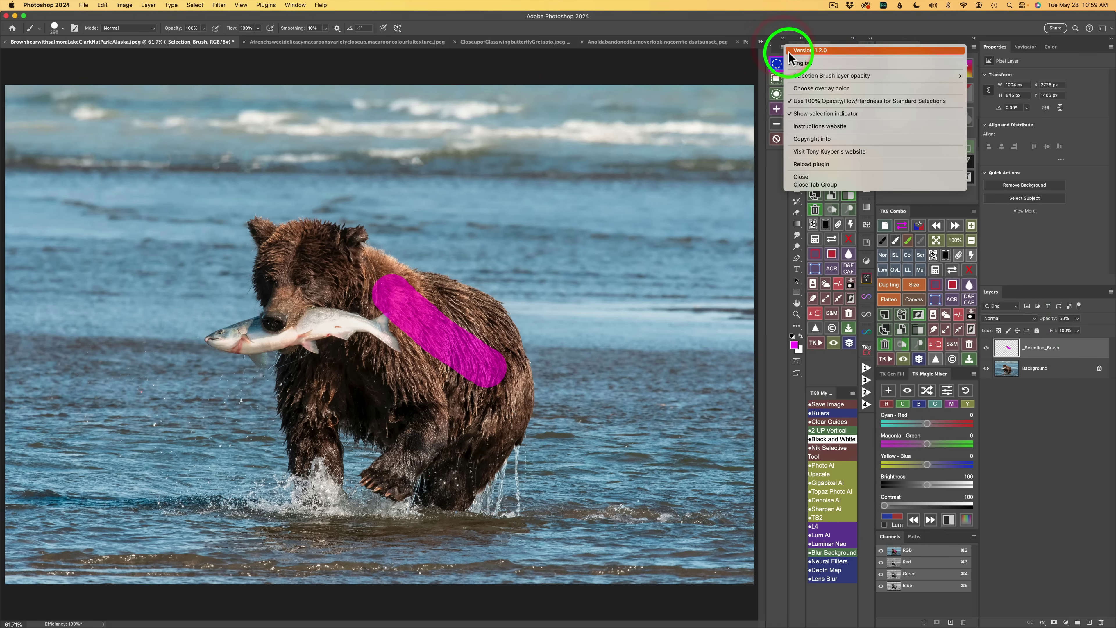
{"action": "mouse_move", "coordinate": [848, 76]}
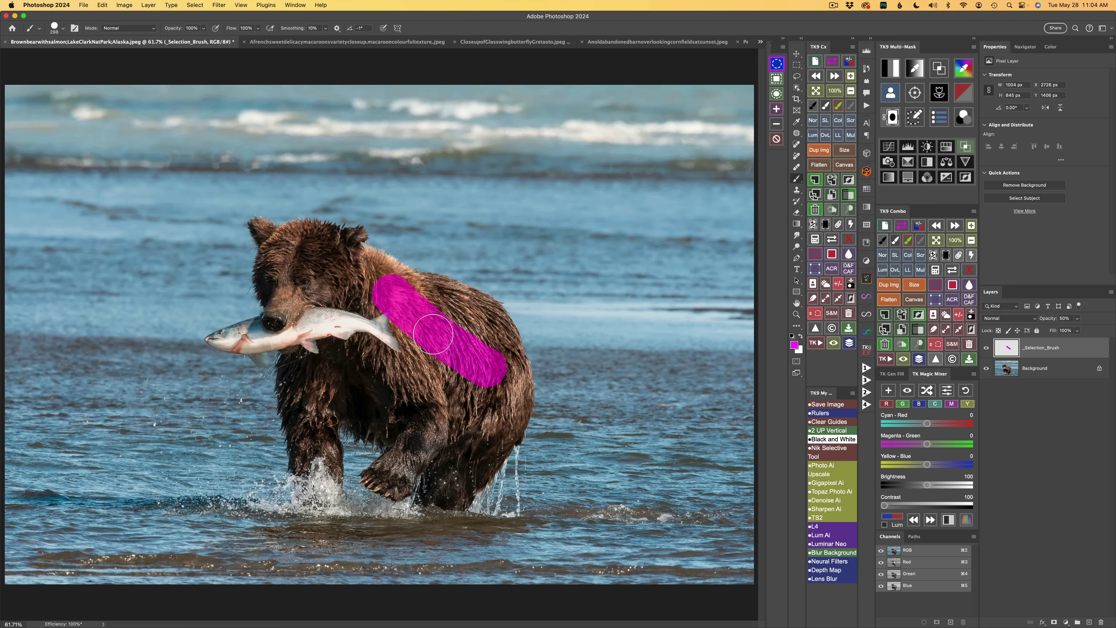
Convert the overlay stroke on the bear's back into a selection and clear it.
{"action": "left_click", "coordinate": [778, 66]}
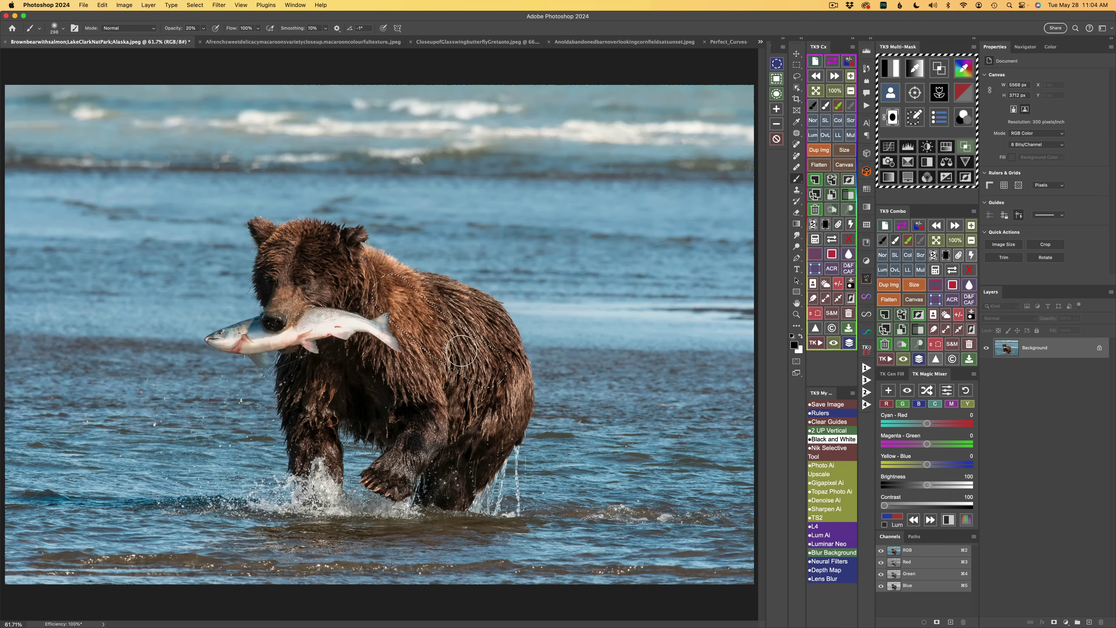
{"action": "left_click", "coordinate": [776, 139]}
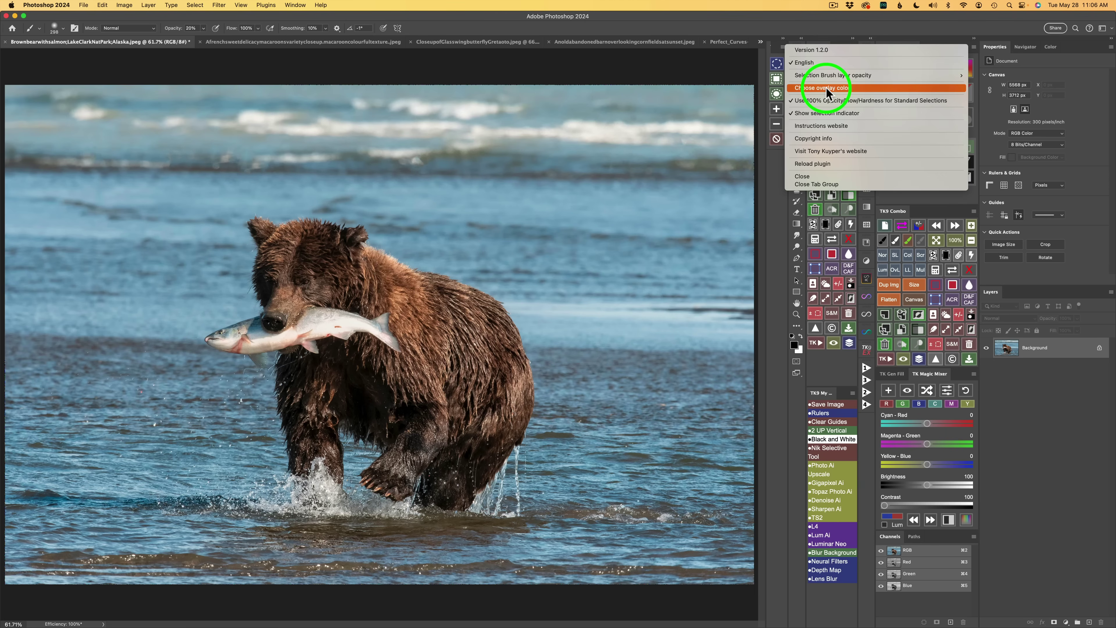
Check the overlay color picker and the Use 100% Opacity/Flow/Hardness for Standard Selections option in the Selection Brush settings.
{"action": "left_click", "coordinate": [826, 87]}
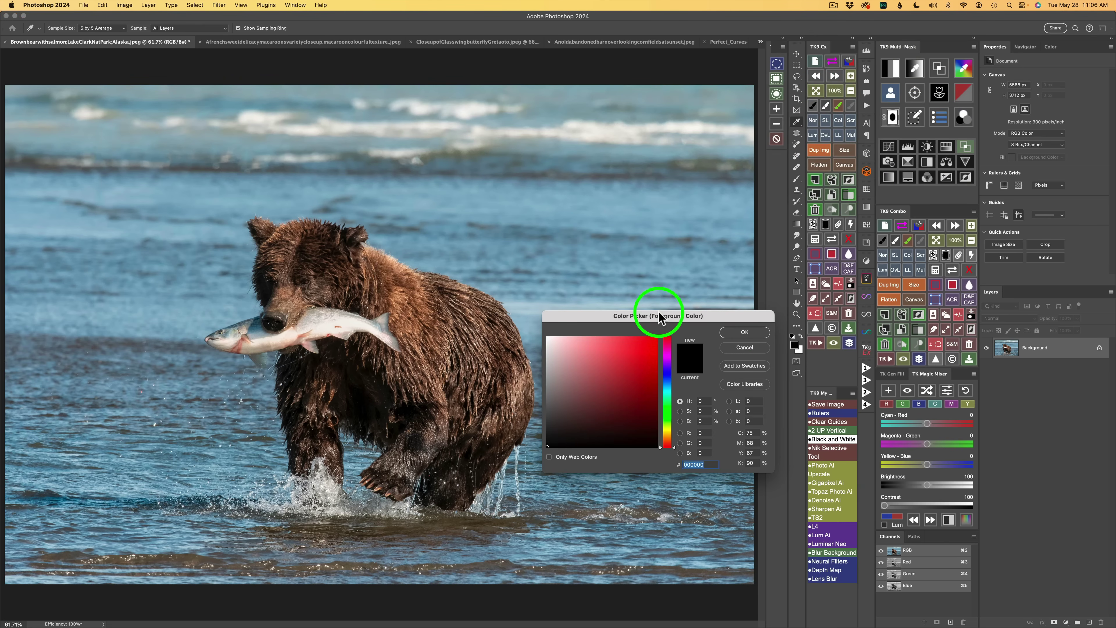
{"action": "left_click", "coordinate": [754, 348]}
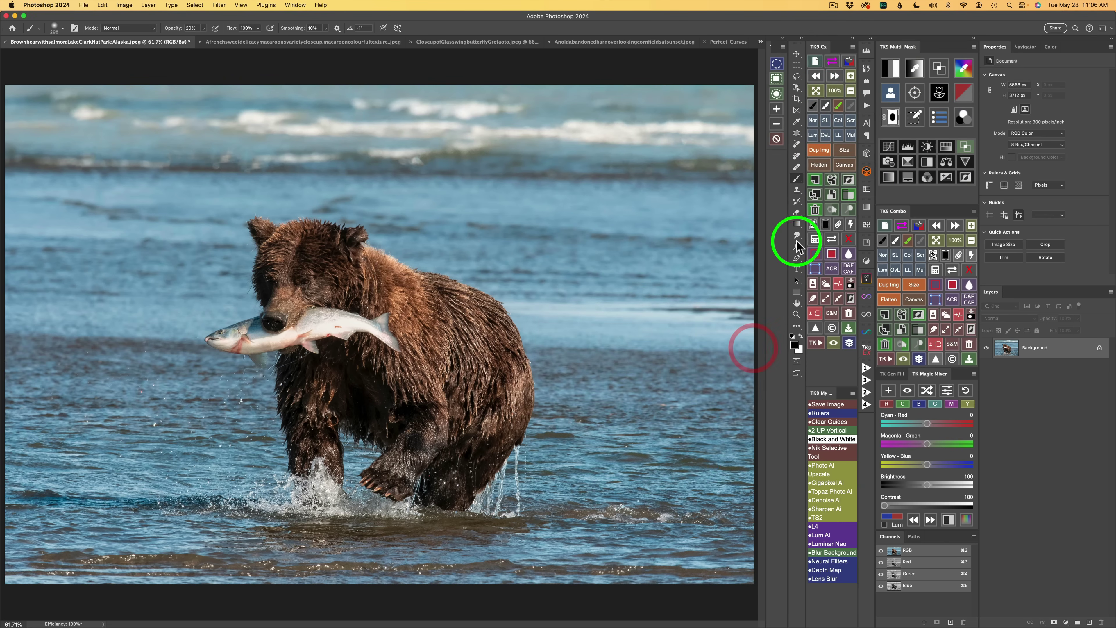
{"action": "left_click", "coordinate": [784, 47]}
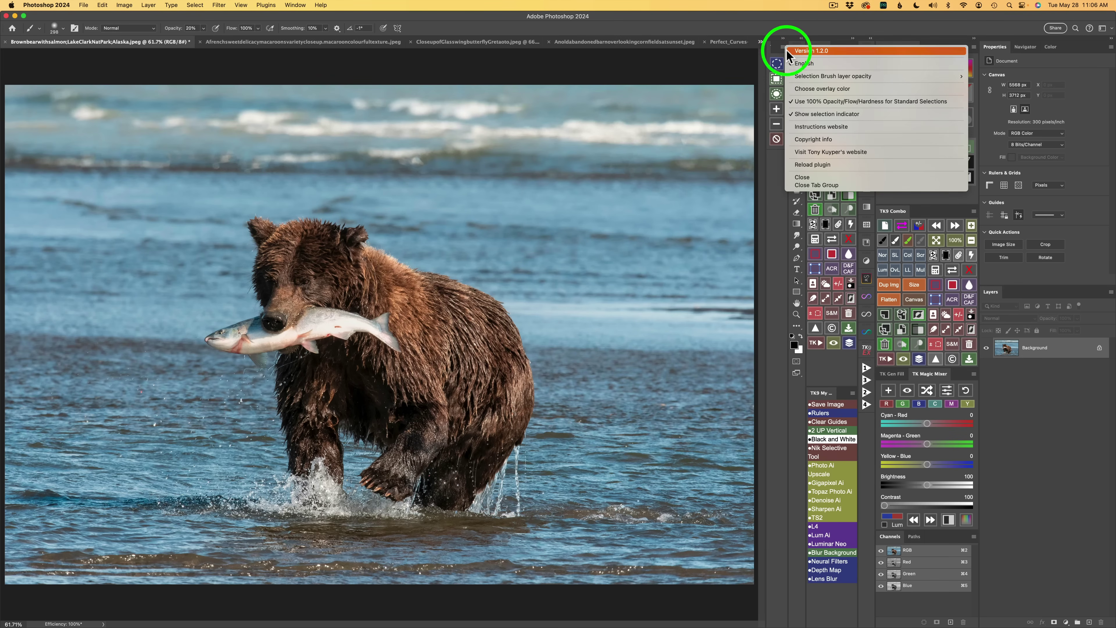
{"action": "left_click", "coordinate": [811, 104]}
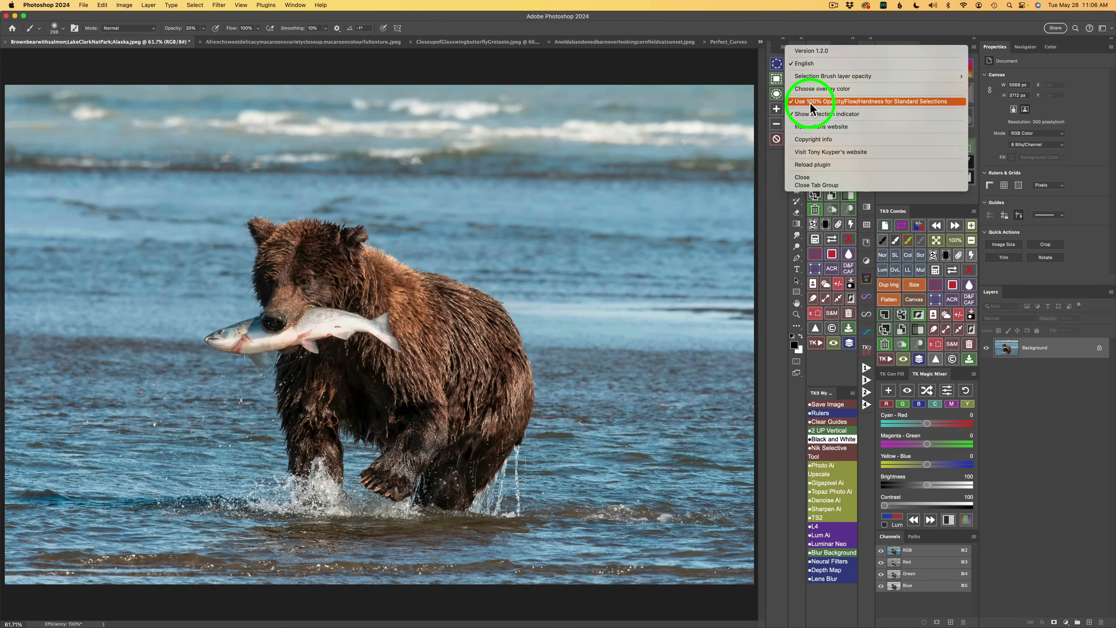
{"action": "left_click", "coordinate": [829, 103]}
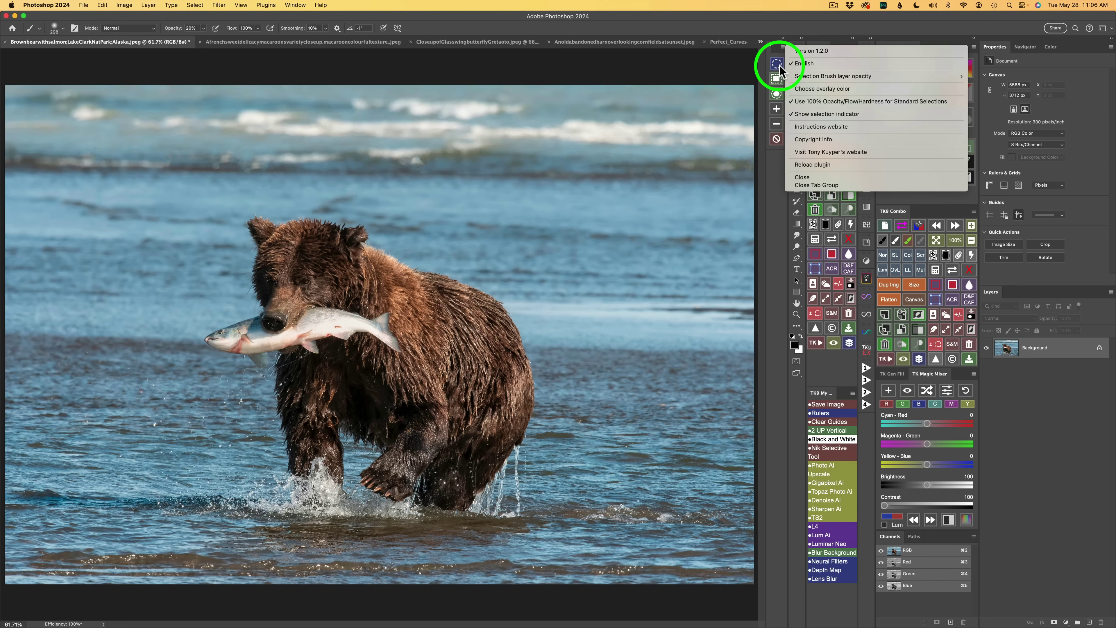
{"action": "left_click", "coordinate": [809, 102]}
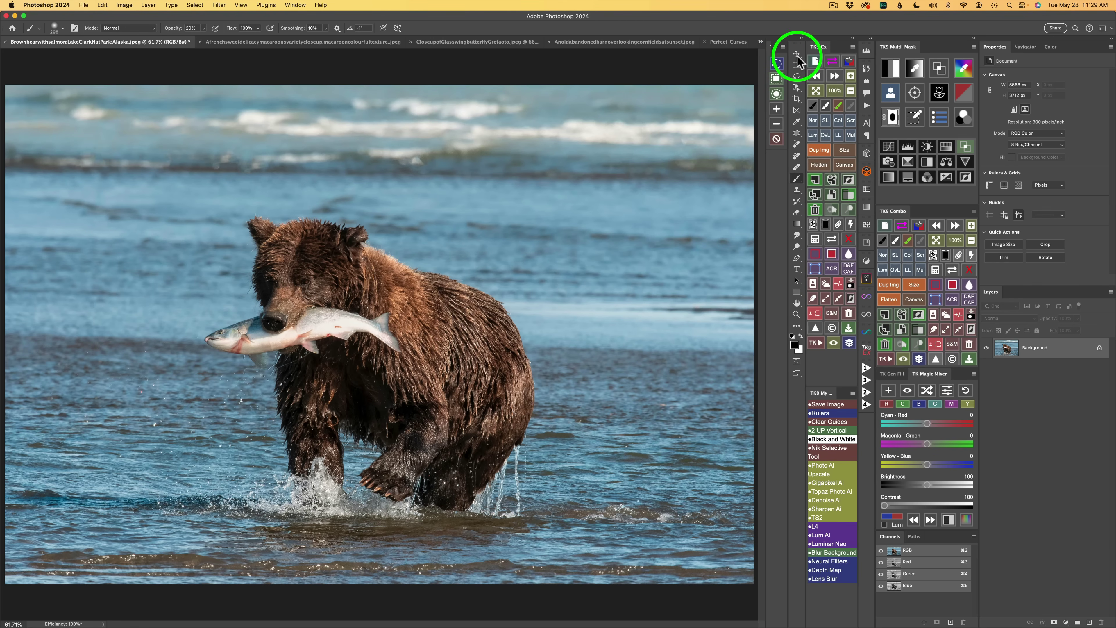
Paint a Selection Brush overlay over the whole salmon and convert it into a selection.
{"action": "left_click", "coordinate": [776, 66]}
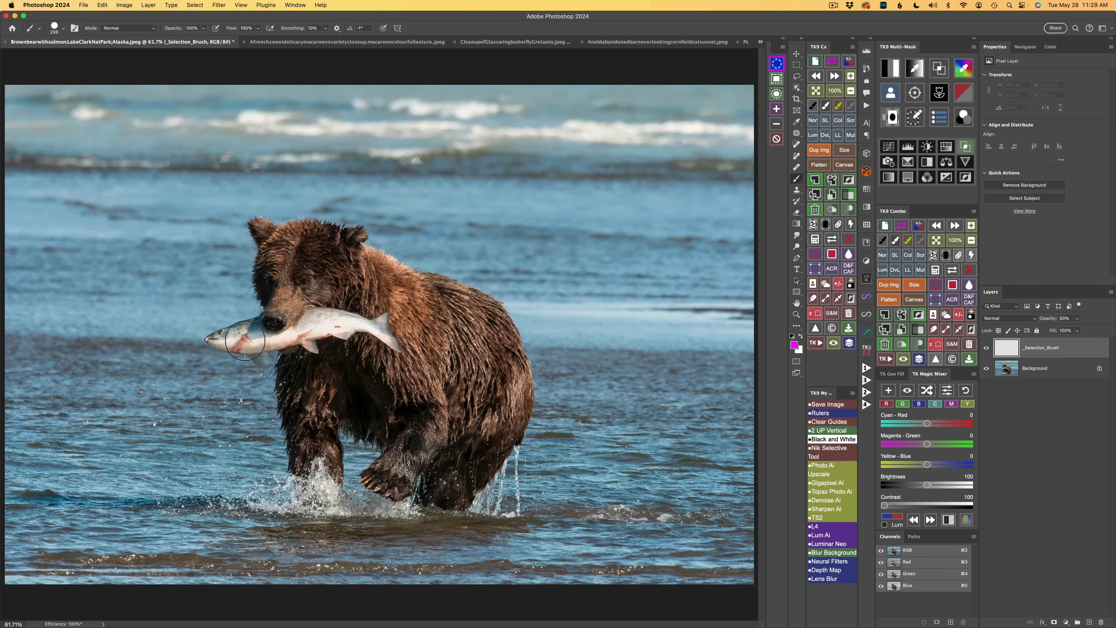
{"action": "mouse_move", "coordinate": [244, 341]}
{"action": "left_mouse_down"}
{"action": "mouse_move", "coordinate": [223, 339]}
{"action": "mouse_move", "coordinate": [252, 329]}
{"action": "mouse_move", "coordinate": [253, 346]}
{"action": "mouse_move", "coordinate": [270, 346]}
{"action": "mouse_move", "coordinate": [314, 322]}
{"action": "mouse_move", "coordinate": [382, 327]}
{"action": "mouse_move", "coordinate": [390, 341]}
{"action": "mouse_move", "coordinate": [311, 339]}
{"action": "left_mouse_up"}
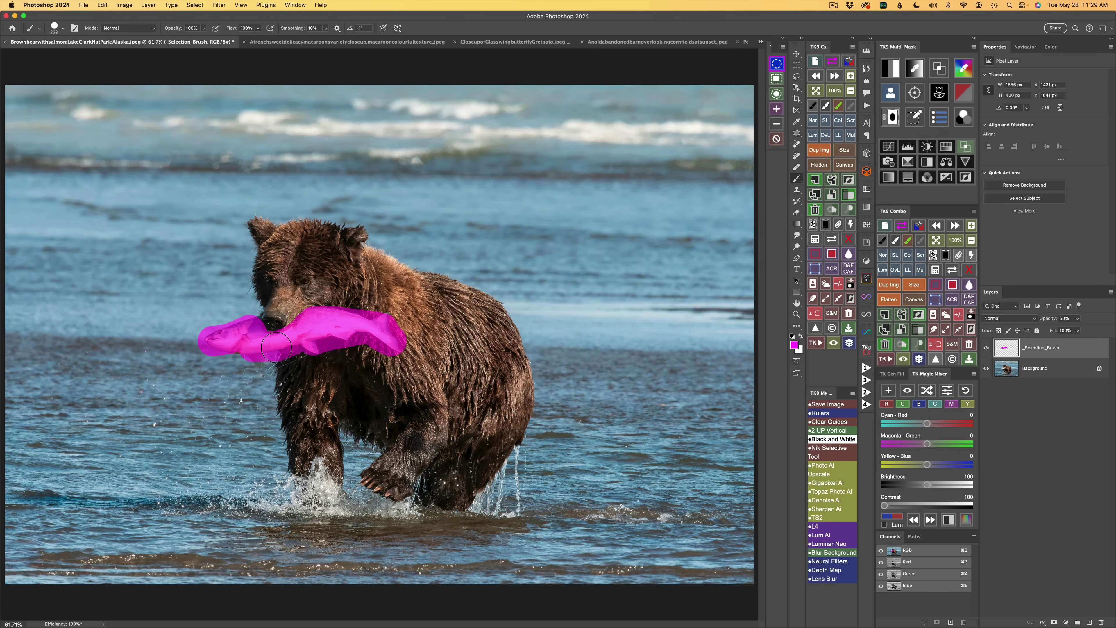
{"action": "left_click", "coordinate": [777, 64]}
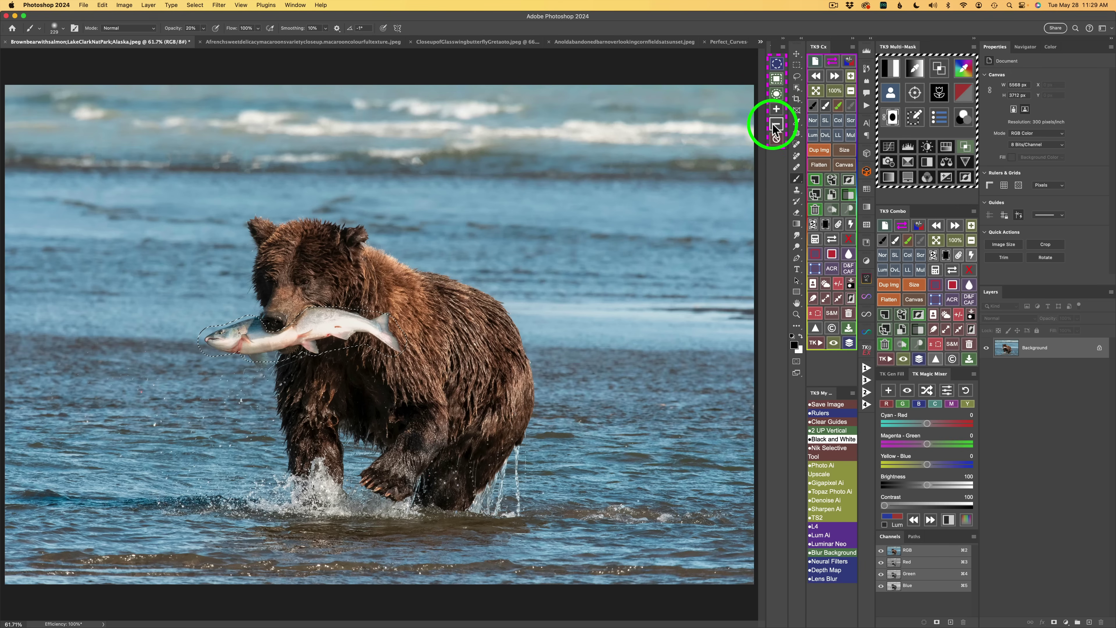
Reopen the salmon selection as an overlay, erase the excess around the fish's tail and underside, and convert it back into a selection.
{"action": "left_click", "coordinate": [777, 65]}
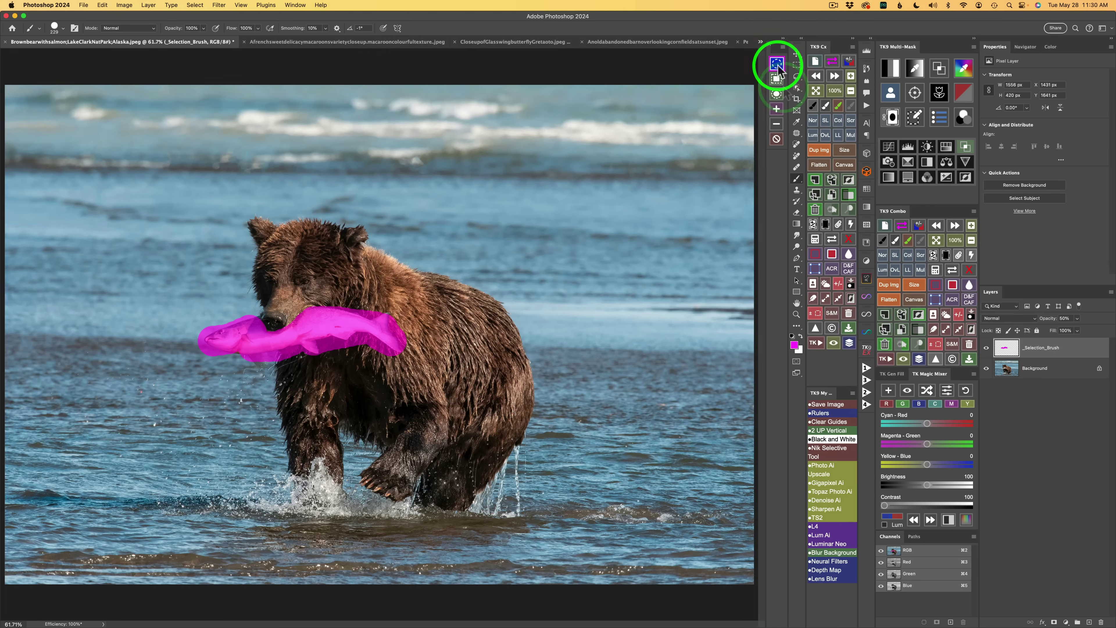
{"action": "left_click", "coordinate": [777, 125]}
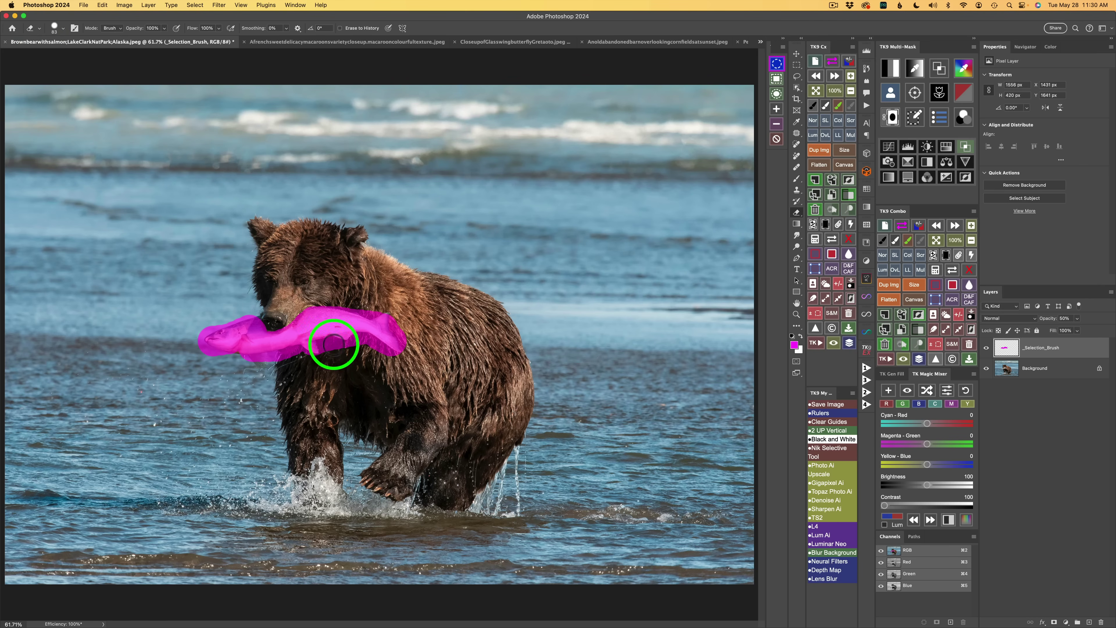
{"action": "mouse_move", "coordinate": [370, 364]}
{"action": "left_mouse_down"}
{"action": "mouse_move", "coordinate": [352, 352]}
{"action": "mouse_move", "coordinate": [357, 411]}
{"action": "mouse_move", "coordinate": [362, 229]}
{"action": "mouse_move", "coordinate": [362, 303]}
{"action": "mouse_move", "coordinate": [340, 369]}
{"action": "mouse_move", "coordinate": [354, 341]}
{"action": "mouse_move", "coordinate": [321, 337]}
{"action": "mouse_move", "coordinate": [362, 334]}
{"action": "mouse_move", "coordinate": [411, 362]}
{"action": "mouse_move", "coordinate": [398, 320]}
{"action": "mouse_move", "coordinate": [412, 344]}
{"action": "mouse_move", "coordinate": [379, 305]}
{"action": "mouse_move", "coordinate": [336, 301]}
{"action": "mouse_move", "coordinate": [376, 310]}
{"action": "left_mouse_up"}
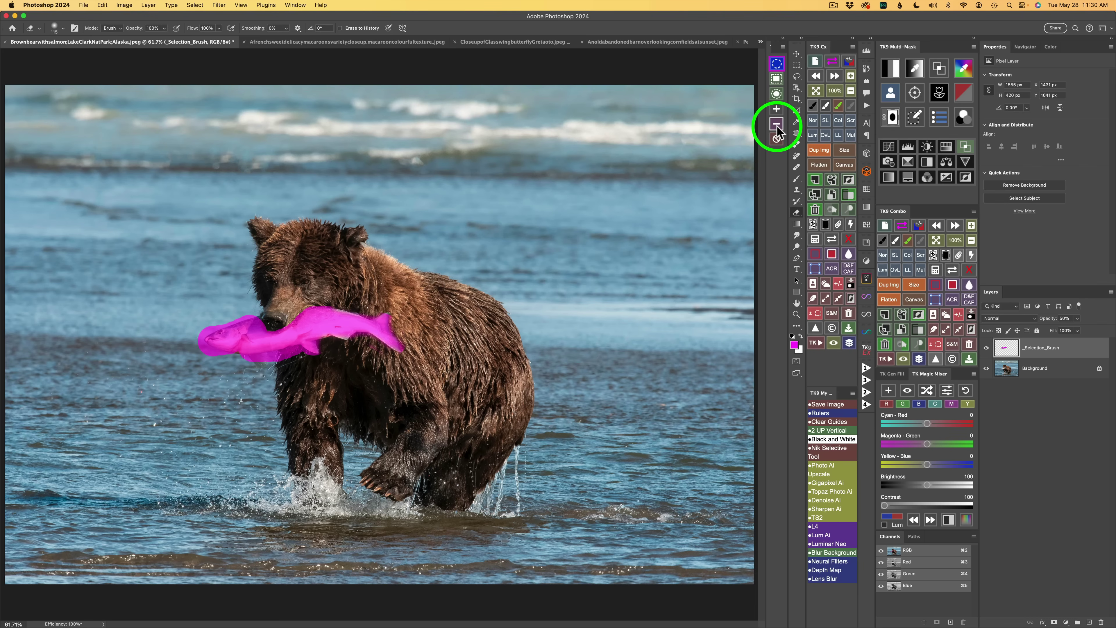
{"action": "left_click", "coordinate": [777, 63]}
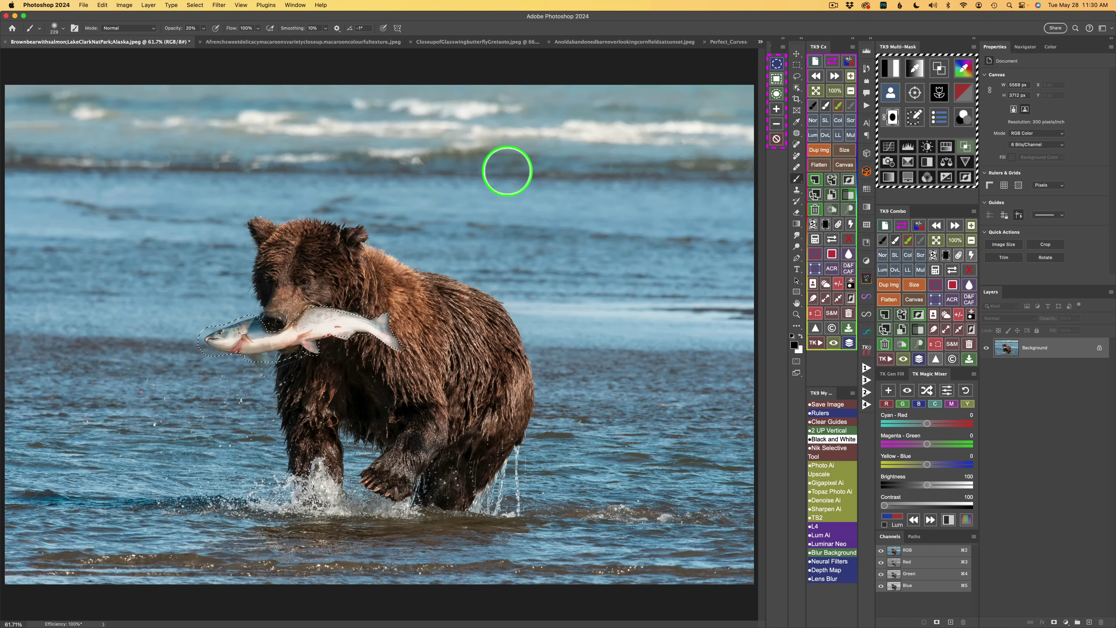
Reopen the salmon selection as an overlay, add a broad painted area over the water above the bear, and clear the converted selection.
{"action": "mouse_move", "coordinate": [507, 170]}
{"action": "left_mouse_down"}
{"action": "mouse_move", "coordinate": [498, 175]}
{"action": "mouse_move", "coordinate": [574, 176]}
{"action": "left_mouse_up"}
{"action": "left_click", "coordinate": [777, 64]}
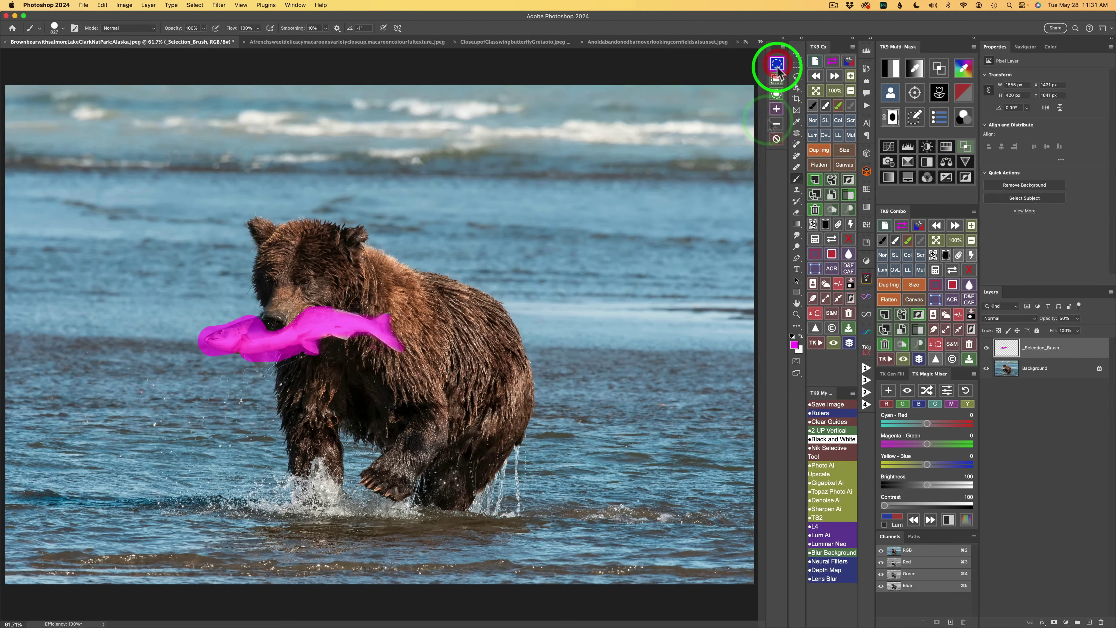
{"action": "left_click", "coordinate": [776, 110]}
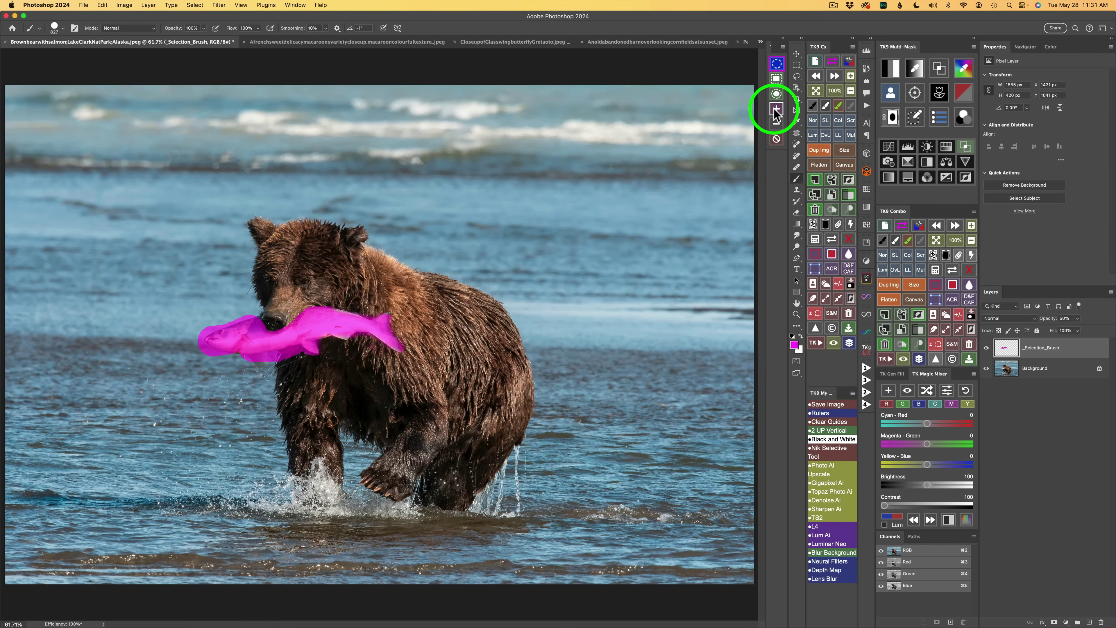
{"action": "left_click", "coordinate": [414, 158]}
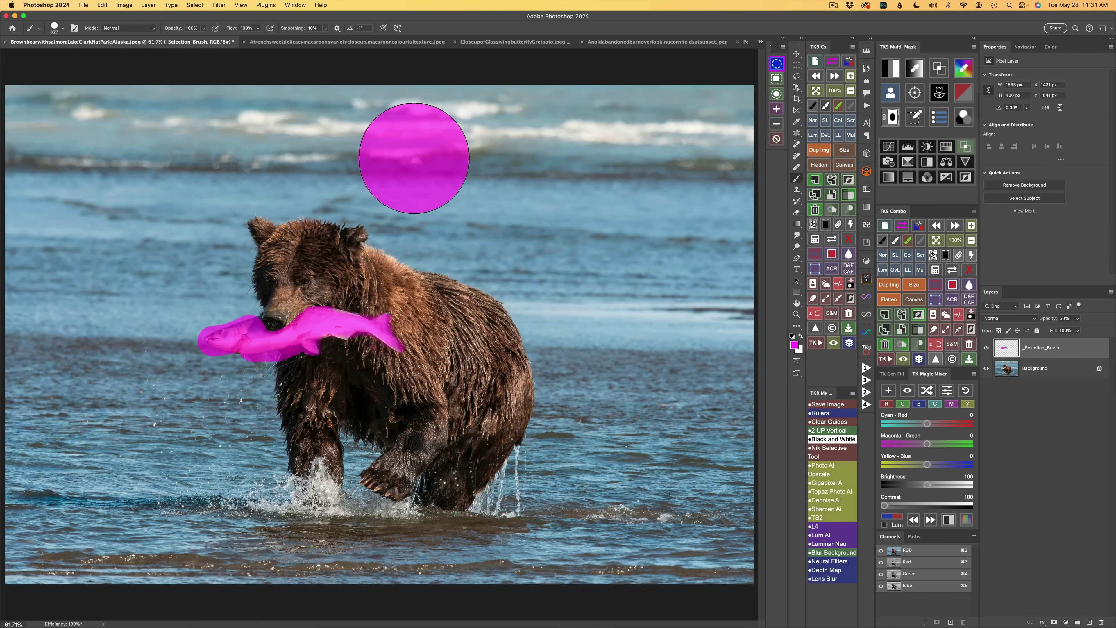
{"action": "mouse_move", "coordinate": [414, 158]}
{"action": "left_mouse_down"}
{"action": "mouse_move", "coordinate": [628, 156]}
{"action": "mouse_move", "coordinate": [664, 167]}
{"action": "mouse_move", "coordinate": [640, 185]}
{"action": "mouse_move", "coordinate": [594, 186]}
{"action": "mouse_move", "coordinate": [492, 179]}
{"action": "mouse_move", "coordinate": [434, 161]}
{"action": "mouse_move", "coordinate": [555, 181]}
{"action": "mouse_move", "coordinate": [560, 96]}
{"action": "mouse_move", "coordinate": [573, 193]}
{"action": "left_mouse_up"}
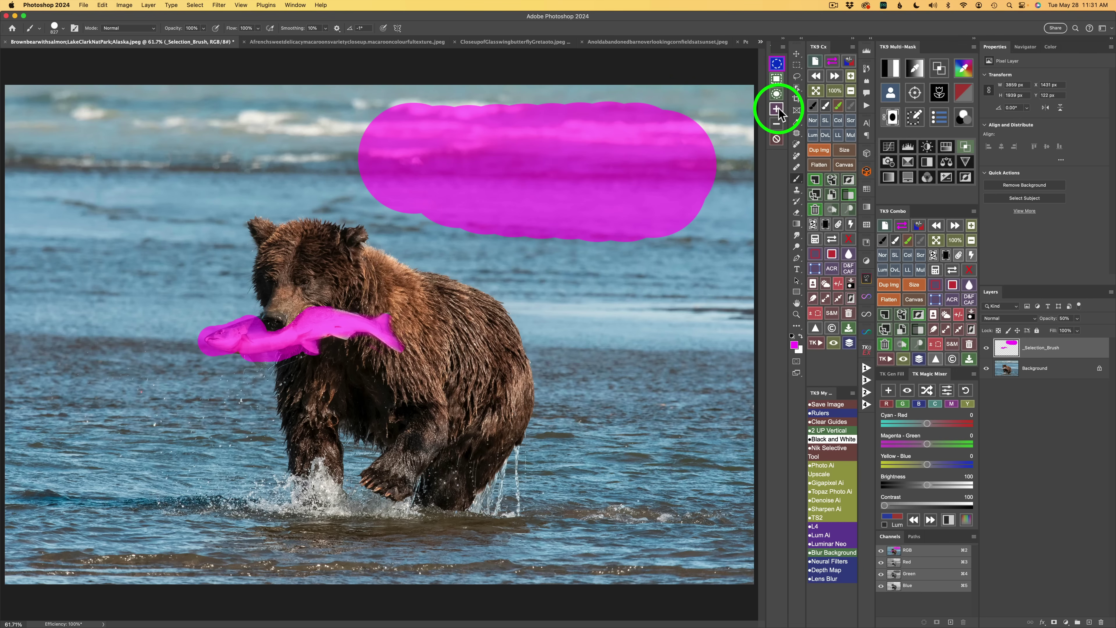
{"action": "left_click", "coordinate": [777, 64]}
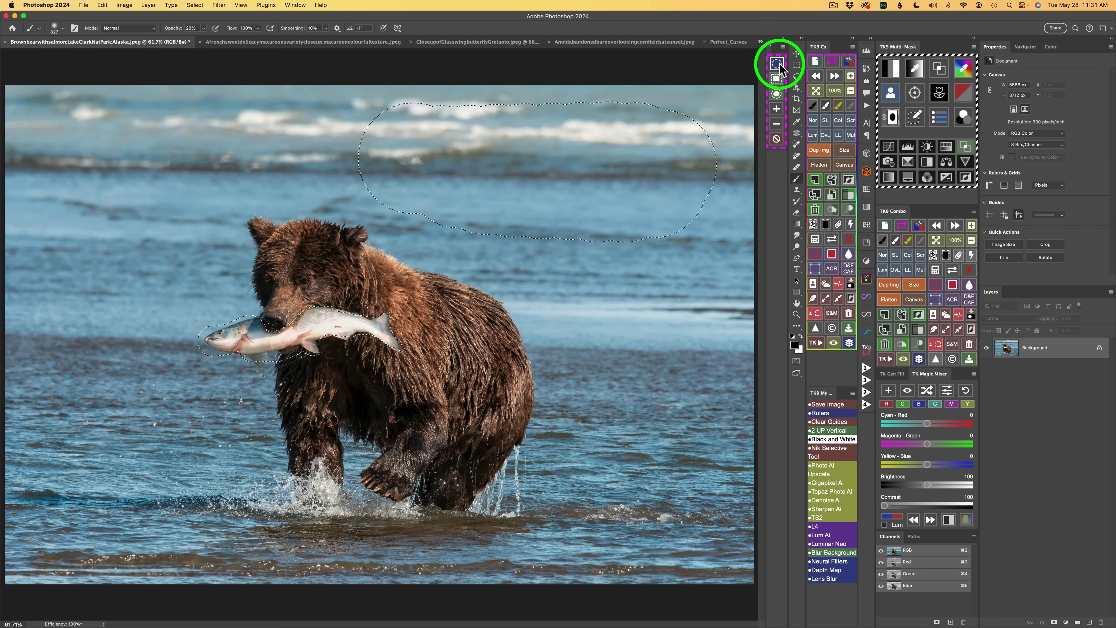
{"action": "left_click", "coordinate": [777, 139]}
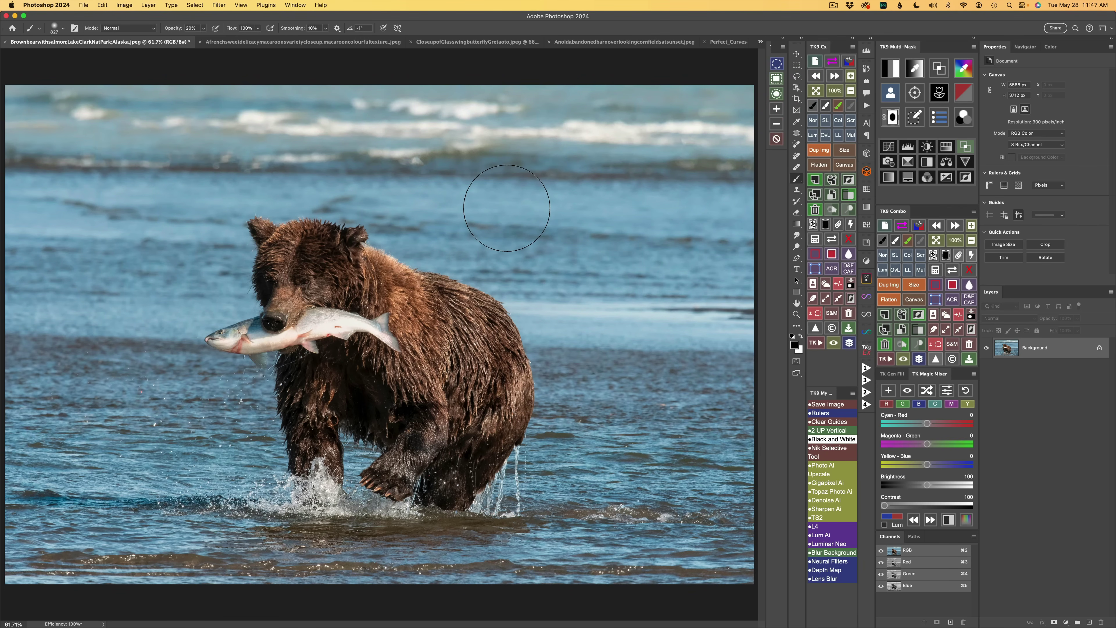
Paint an object-selection overlay loosely over the whole bear and salmon and convert it into a selection.
{"action": "left_click", "coordinate": [776, 79]}
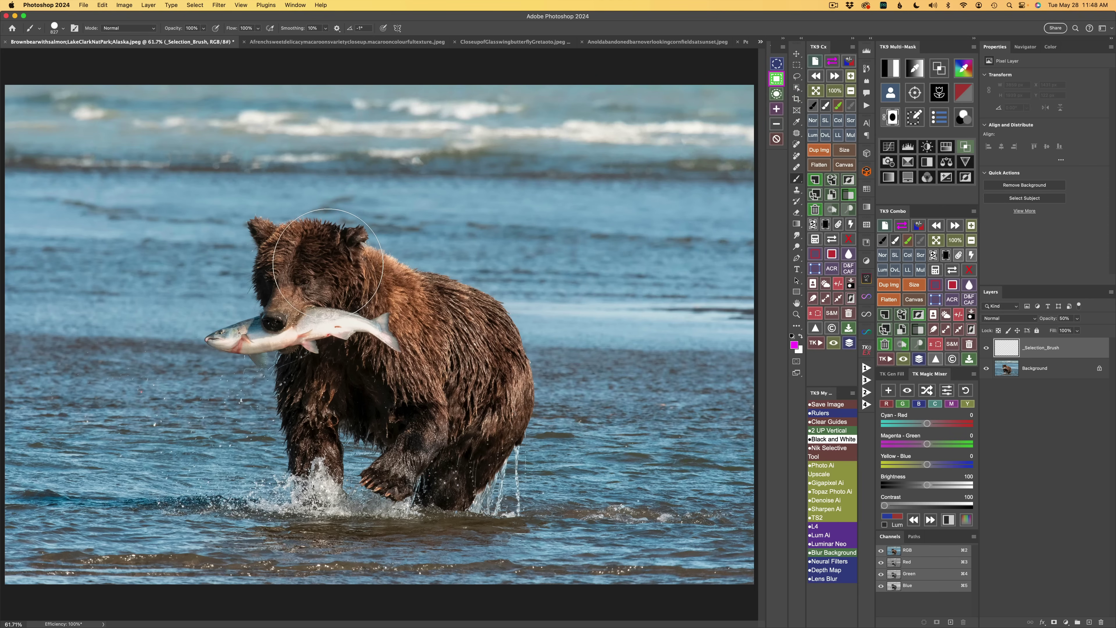
{"action": "mouse_move", "coordinate": [354, 261]}
{"action": "left_mouse_down"}
{"action": "mouse_move", "coordinate": [274, 259]}
{"action": "mouse_move", "coordinate": [352, 250]}
{"action": "left_mouse_up"}
{"action": "mouse_move", "coordinate": [262, 235]}
{"action": "left_mouse_down"}
{"action": "mouse_move", "coordinate": [351, 242]}
{"action": "mouse_move", "coordinate": [512, 326]}
{"action": "mouse_move", "coordinate": [523, 392]}
{"action": "mouse_move", "coordinate": [451, 494]}
{"action": "mouse_move", "coordinate": [401, 474]}
{"action": "mouse_move", "coordinate": [401, 456]}
{"action": "mouse_move", "coordinate": [488, 389]}
{"action": "mouse_move", "coordinate": [480, 372]}
{"action": "mouse_move", "coordinate": [489, 387]}
{"action": "mouse_move", "coordinate": [401, 397]}
{"action": "mouse_move", "coordinate": [392, 314]}
{"action": "mouse_move", "coordinate": [373, 294]}
{"action": "mouse_move", "coordinate": [330, 327]}
{"action": "mouse_move", "coordinate": [287, 314]}
{"action": "mouse_move", "coordinate": [277, 291]}
{"action": "mouse_move", "coordinate": [291, 315]}
{"action": "mouse_move", "coordinate": [280, 340]}
{"action": "mouse_move", "coordinate": [230, 343]}
{"action": "mouse_move", "coordinate": [295, 339]}
{"action": "mouse_move", "coordinate": [315, 427]}
{"action": "mouse_move", "coordinate": [305, 452]}
{"action": "mouse_move", "coordinate": [338, 456]}
{"action": "mouse_move", "coordinate": [326, 353]}
{"action": "mouse_move", "coordinate": [396, 385]}
{"action": "mouse_move", "coordinate": [427, 362]}
{"action": "mouse_move", "coordinate": [327, 286]}
{"action": "mouse_move", "coordinate": [337, 298]}
{"action": "mouse_move", "coordinate": [433, 309]}
{"action": "left_mouse_up"}
{"action": "left_click", "coordinate": [792, 80]}
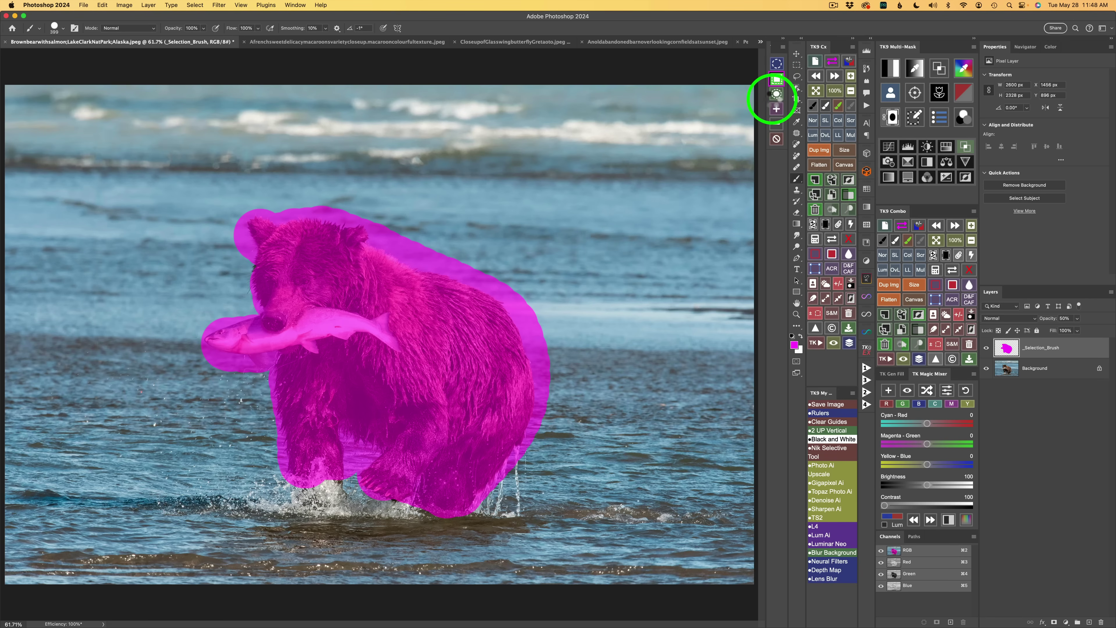
{"action": "left_click", "coordinate": [776, 79]}
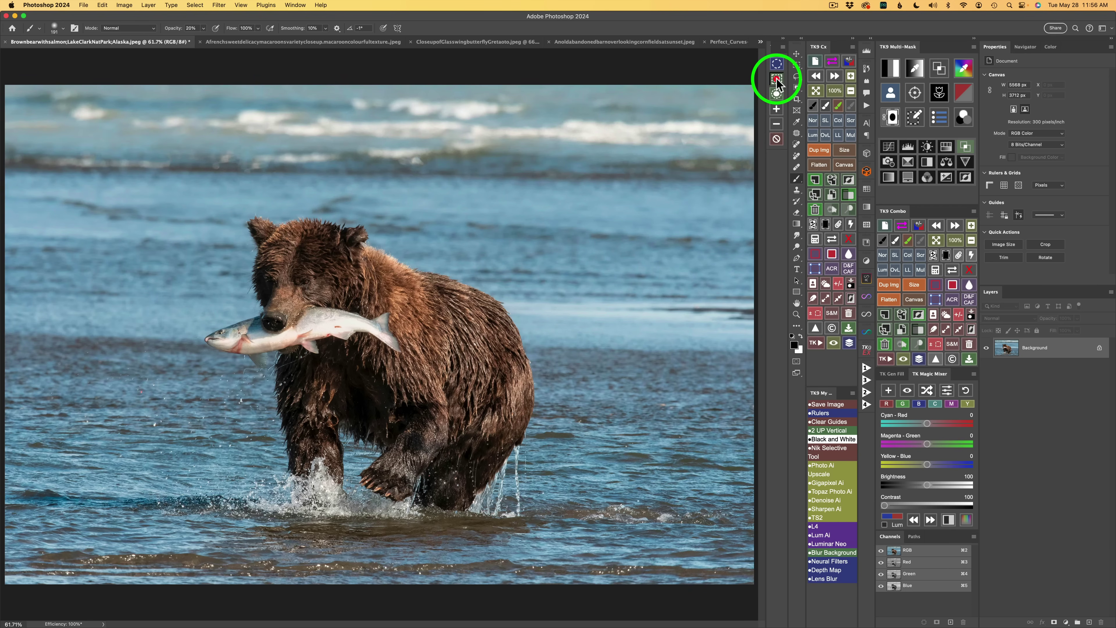
Mark the subject's outer extents with object-selection dots at the bear's ear, hind paw, rump and the salmon's nose, and convert them into a selection.
{"action": "left_click", "coordinate": [777, 79]}
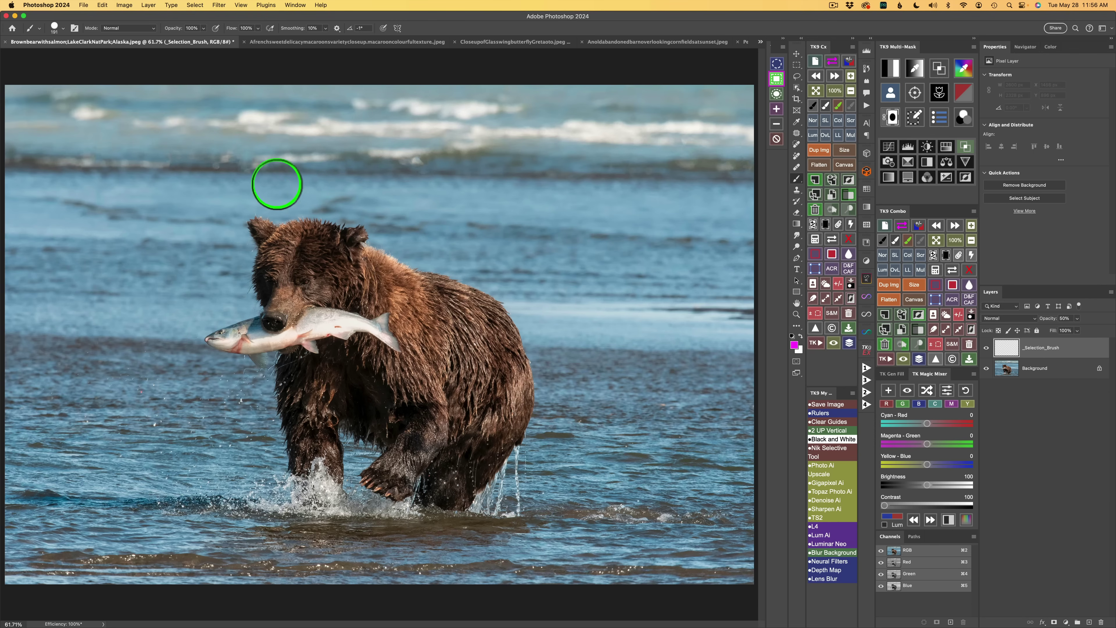
{"action": "left_click_drag", "start_coordinate": [249, 205], "coordinate": [249, 207]}
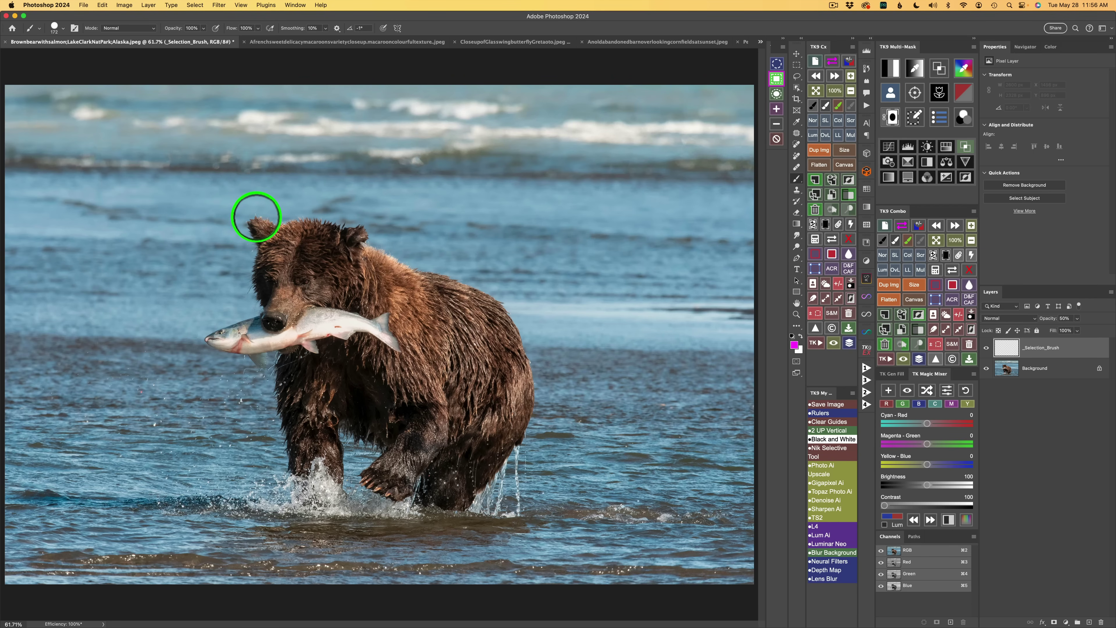
{"action": "left_click", "coordinate": [257, 217]}
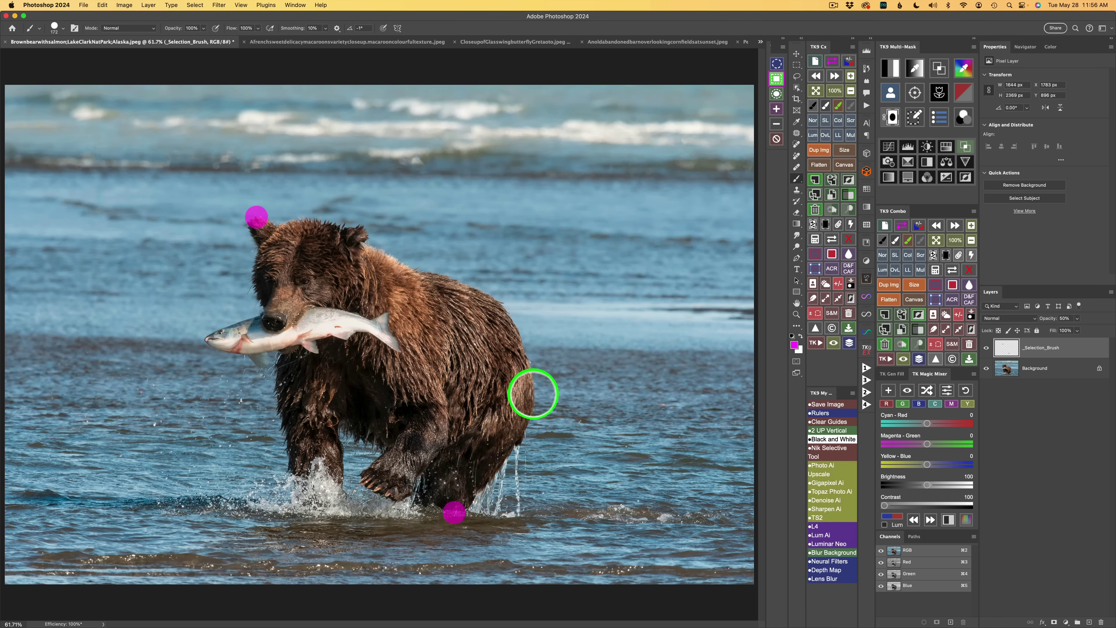
{"action": "left_click", "coordinate": [533, 394]}
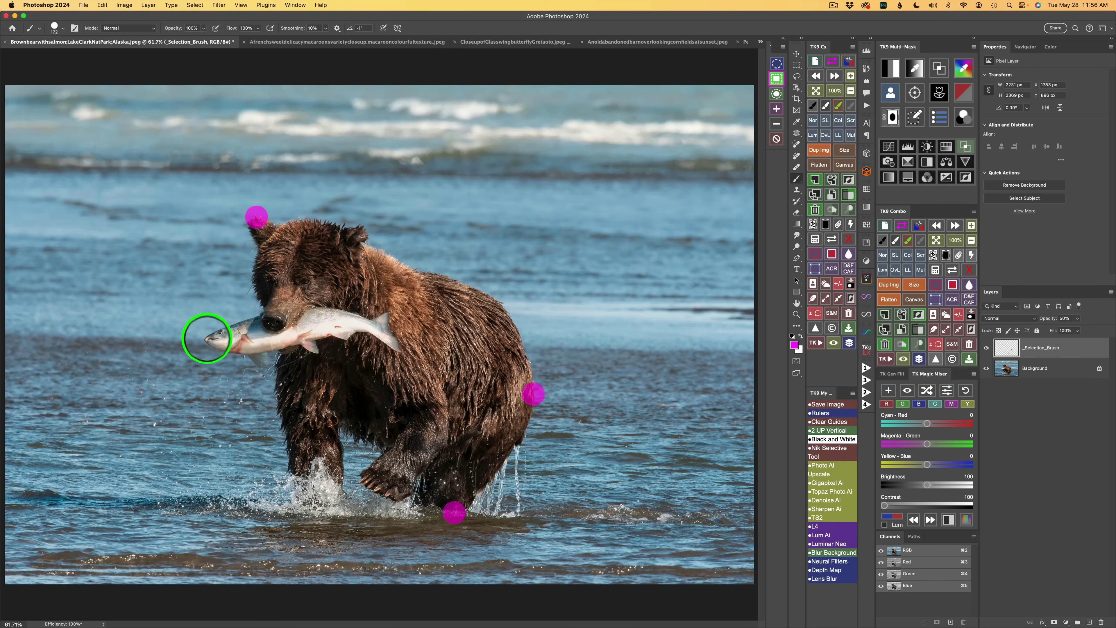
{"action": "left_click", "coordinate": [208, 339]}
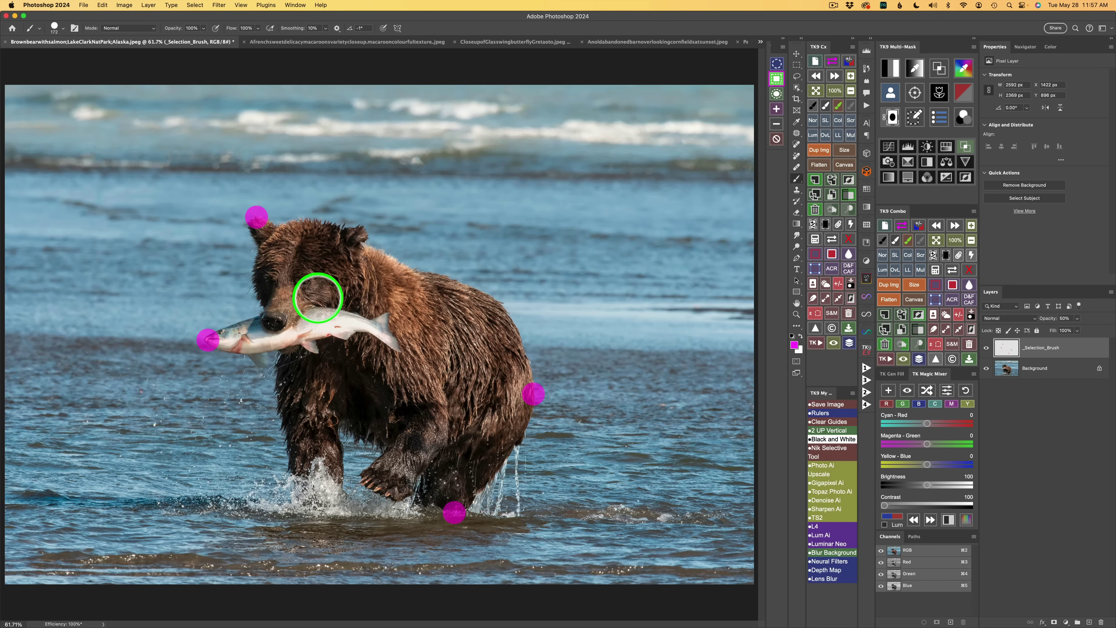
{"action": "left_click", "coordinate": [777, 78]}
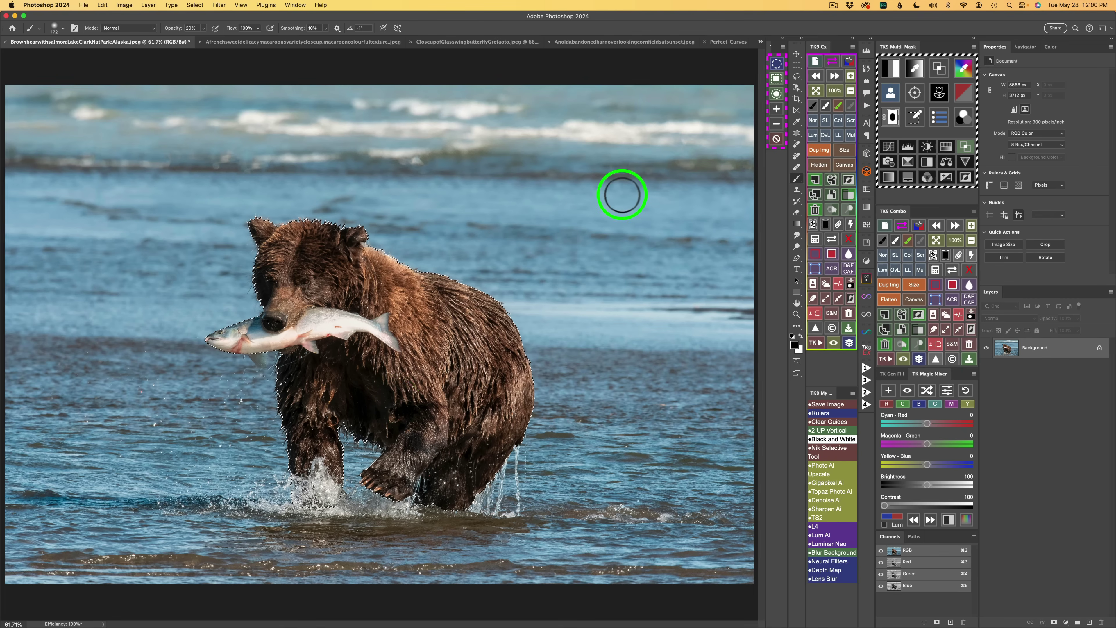
Display the bear selection as an overlay, examine its edges around the fur and legs, and convert it back into a selection.
{"action": "left_click", "coordinate": [776, 63]}
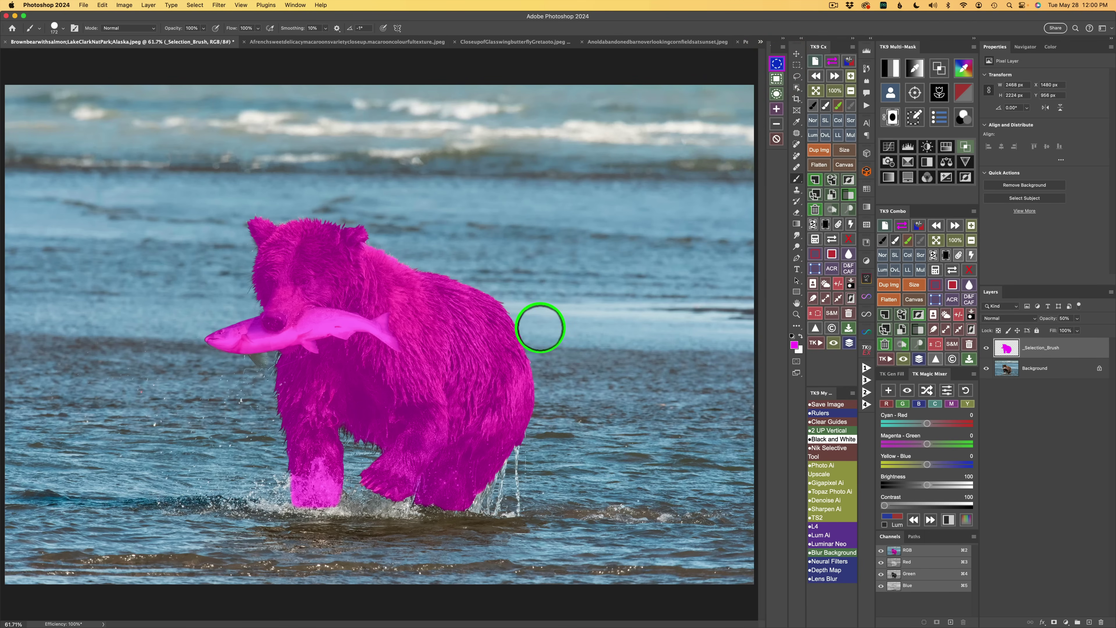
{"action": "scroll", "coordinate": [541, 328], "scroll_direction": "up", "scroll_amount": 5}
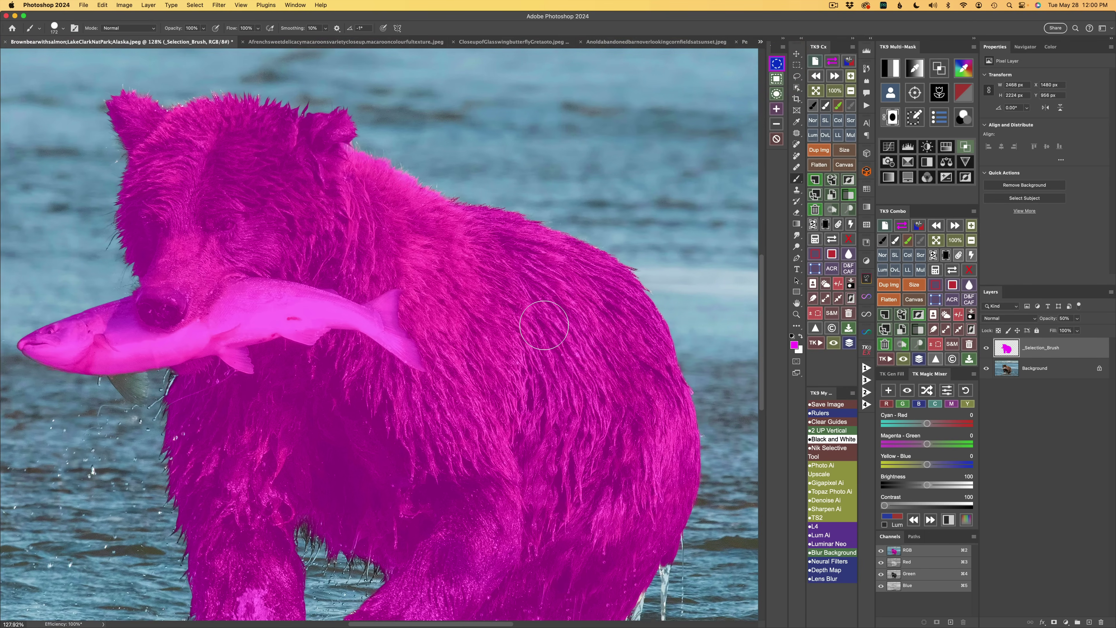
{"action": "scroll", "coordinate": [544, 326], "scroll_direction": "up", "scroll_amount": 2}
{"action": "scroll", "coordinate": [544, 325], "scroll_direction": "down", "scroll_amount": 10}
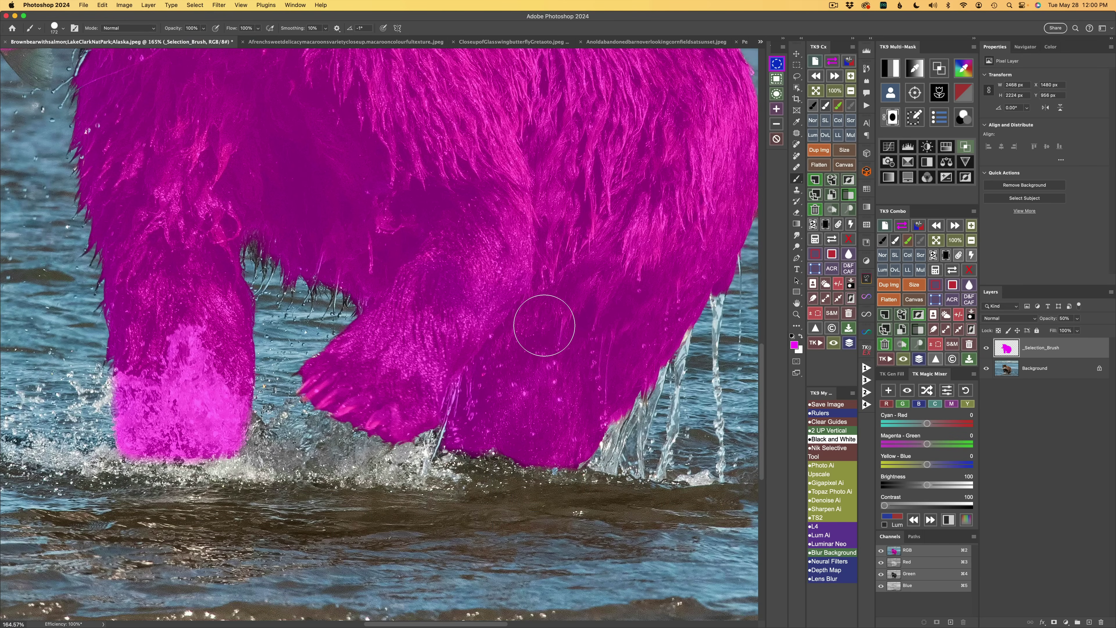
{"action": "scroll", "coordinate": [545, 326], "scroll_direction": "up", "scroll_amount": 4}
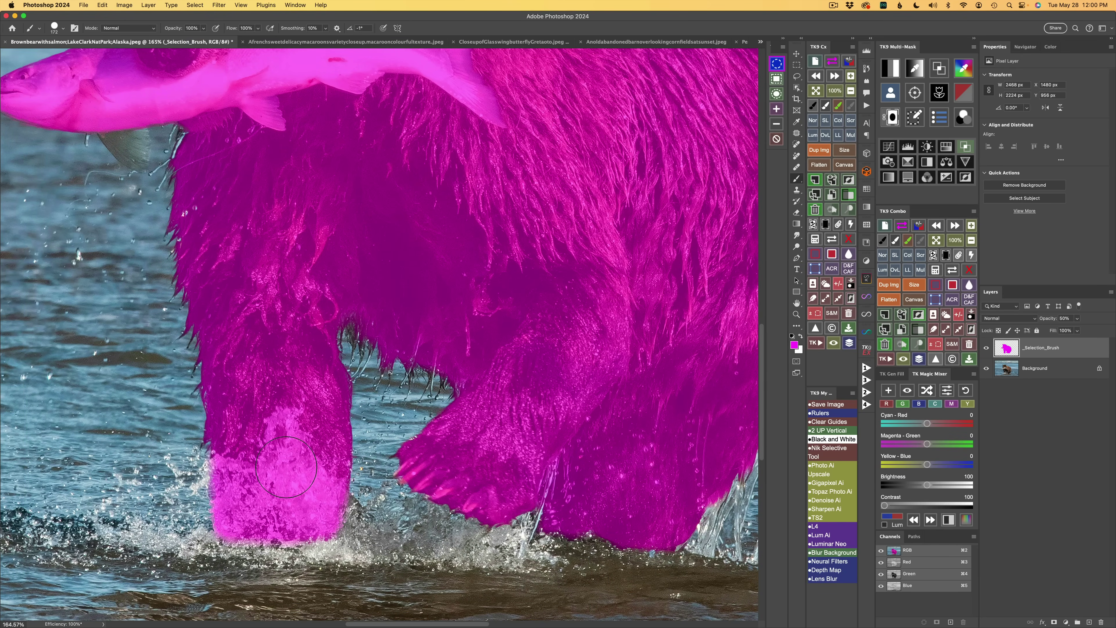
{"action": "scroll", "coordinate": [369, 329], "scroll_direction": "down", "scroll_amount": 4}
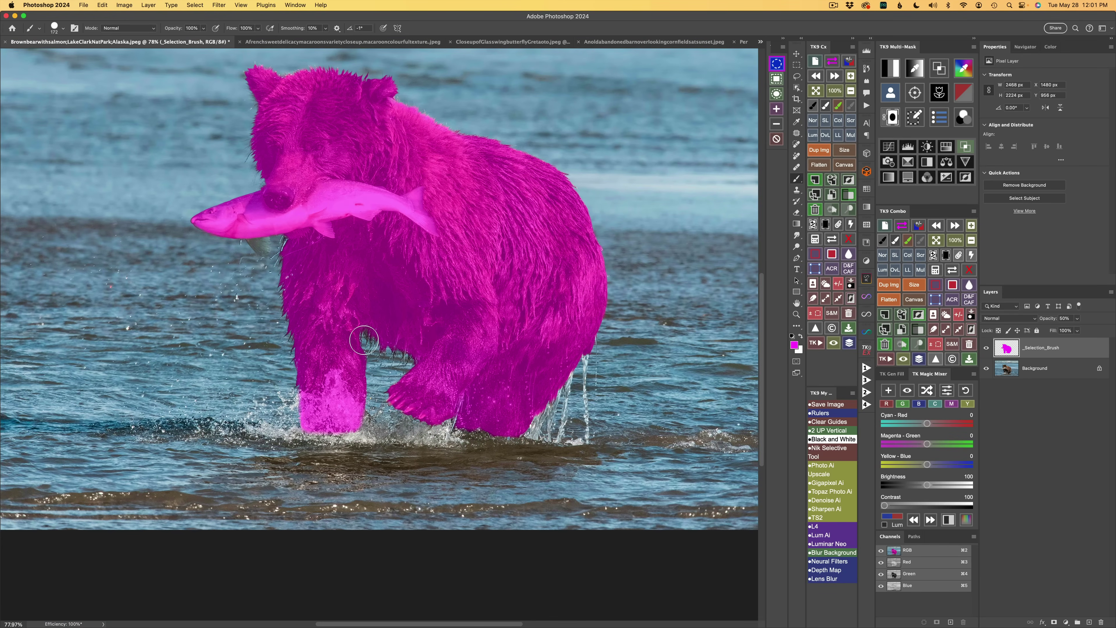
{"action": "scroll", "coordinate": [363, 338], "scroll_direction": "down", "scroll_amount": 2}
{"action": "scroll", "coordinate": [362, 337], "scroll_direction": "up", "scroll_amount": 1}
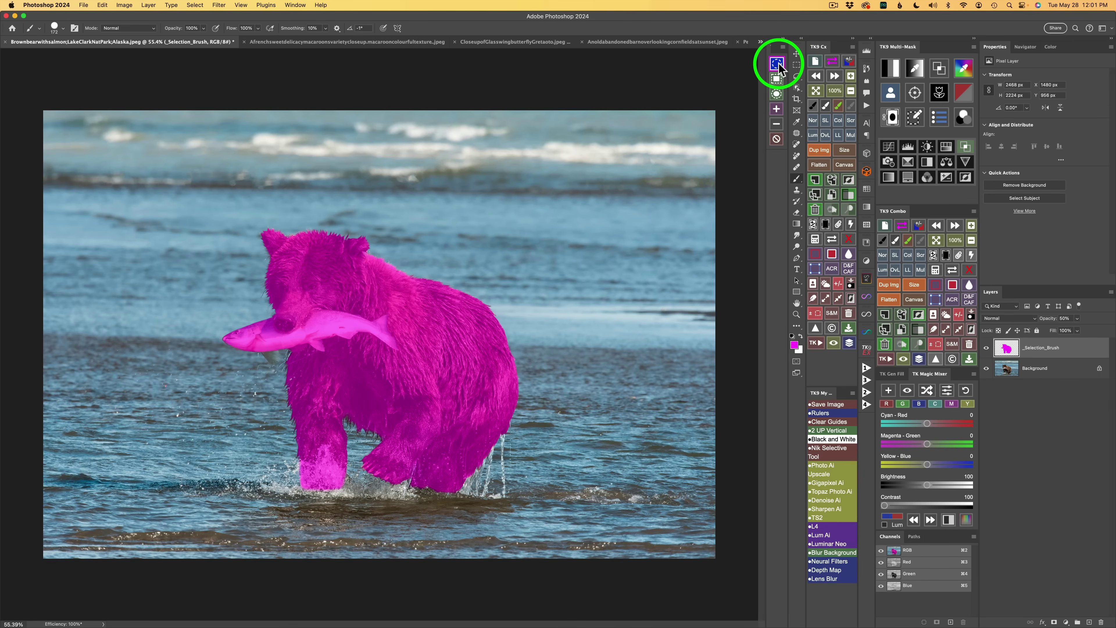
{"action": "left_click", "coordinate": [777, 64]}
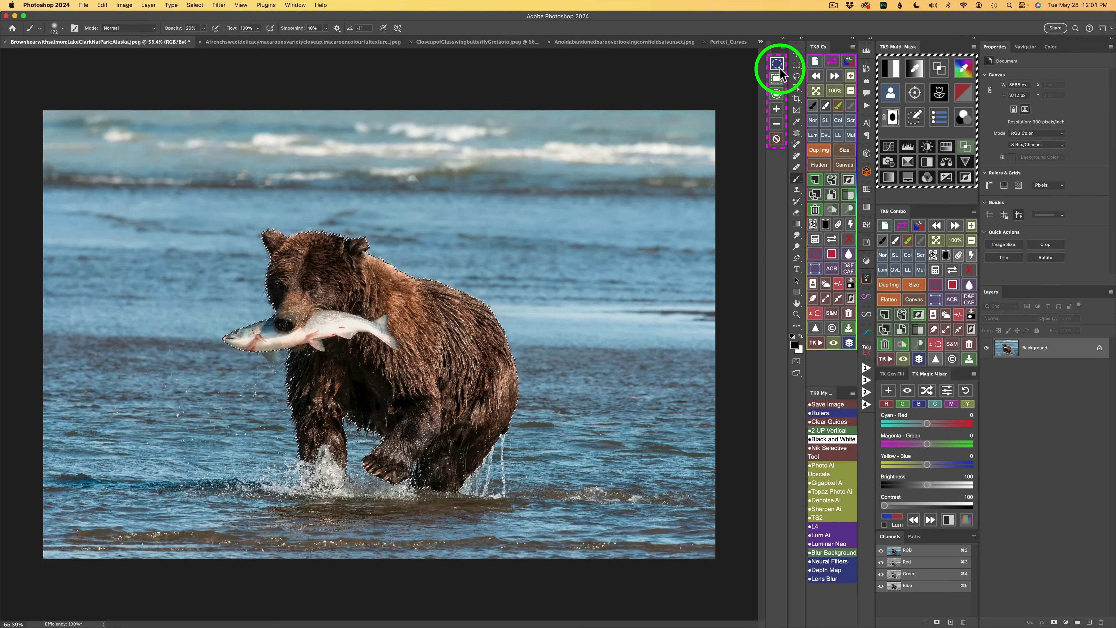
{"action": "left_click", "coordinate": [776, 65]}
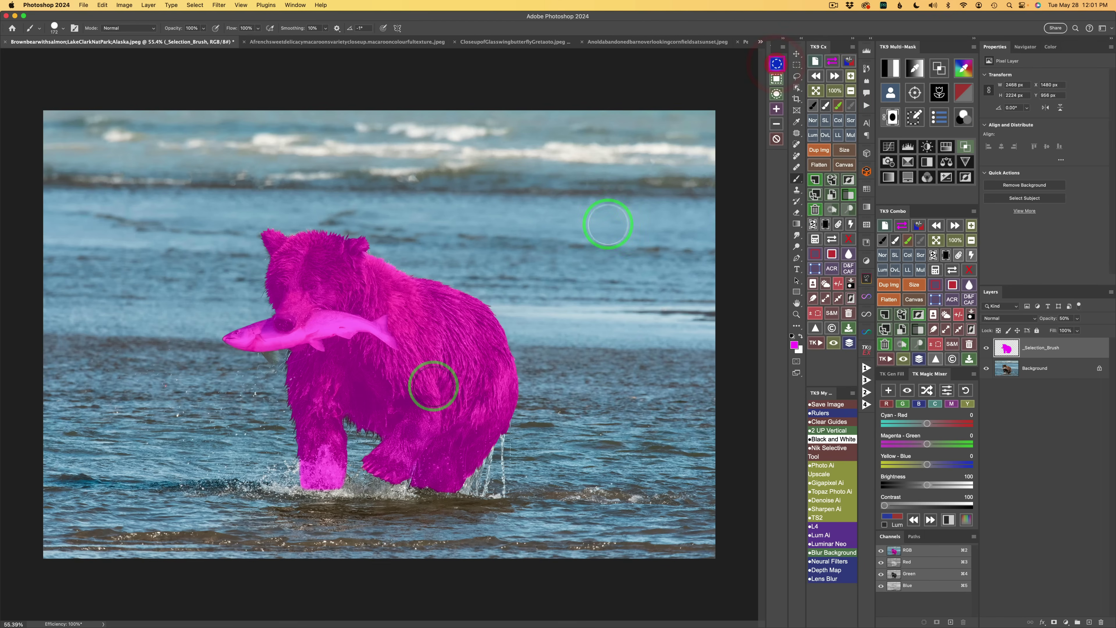
{"action": "left_click", "coordinate": [777, 63]}
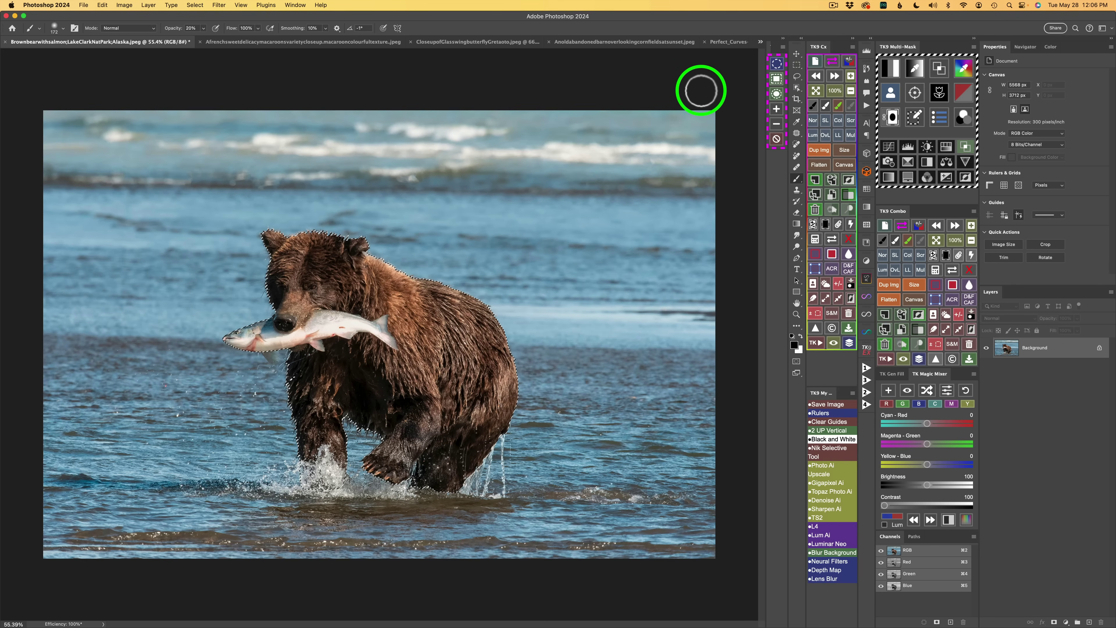
Paint an object-selection overlay in subtract mode over the splash at the bear's front paw and remove it from the selection.
{"action": "key", "text": "v"}
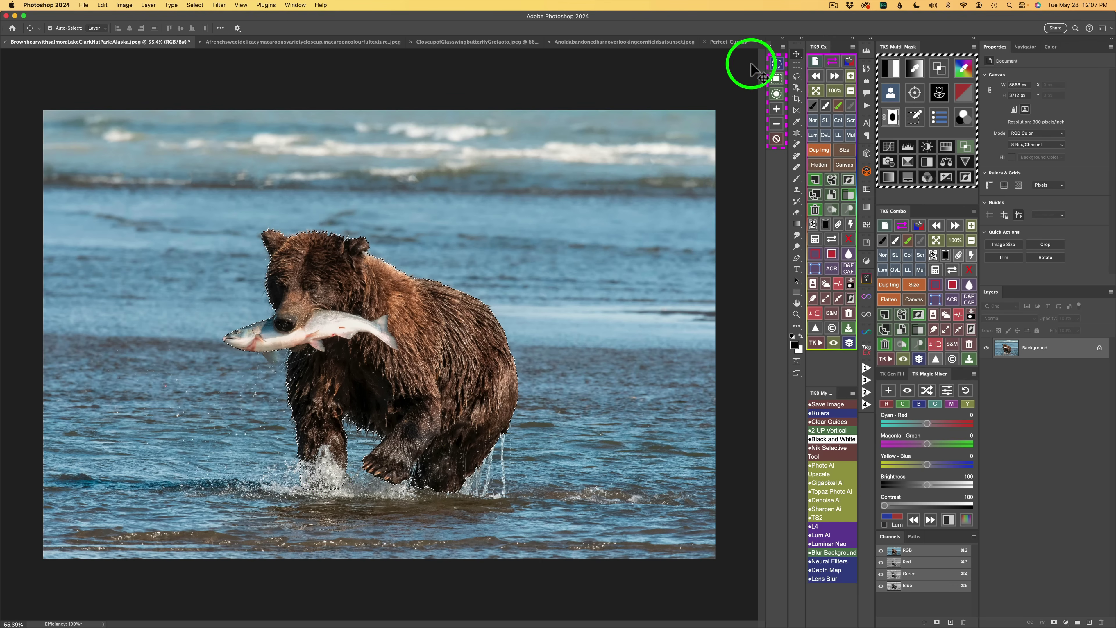
{"action": "left_click", "coordinate": [777, 80]}
{"action": "left_click", "coordinate": [777, 79]}
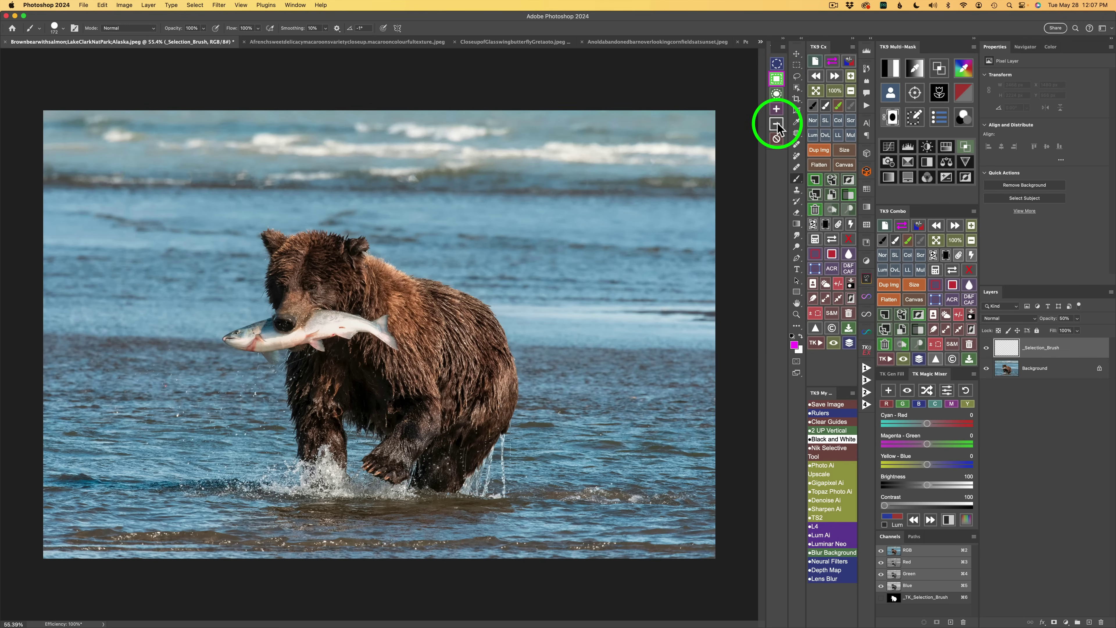
{"action": "left_click", "coordinate": [777, 107]}
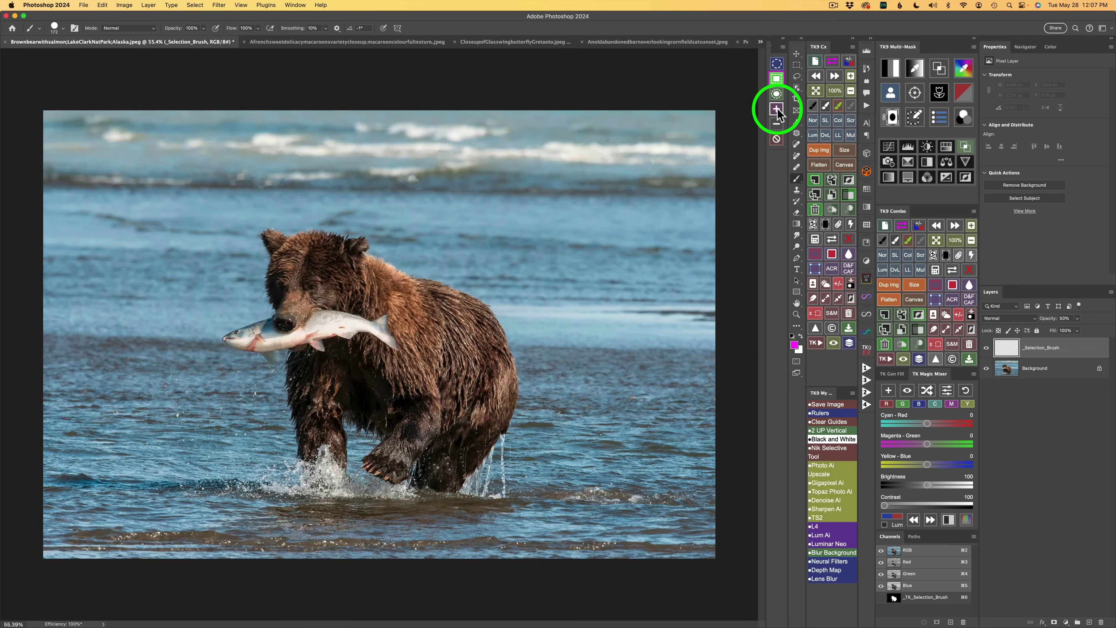
{"action": "left_click", "coordinate": [777, 125]}
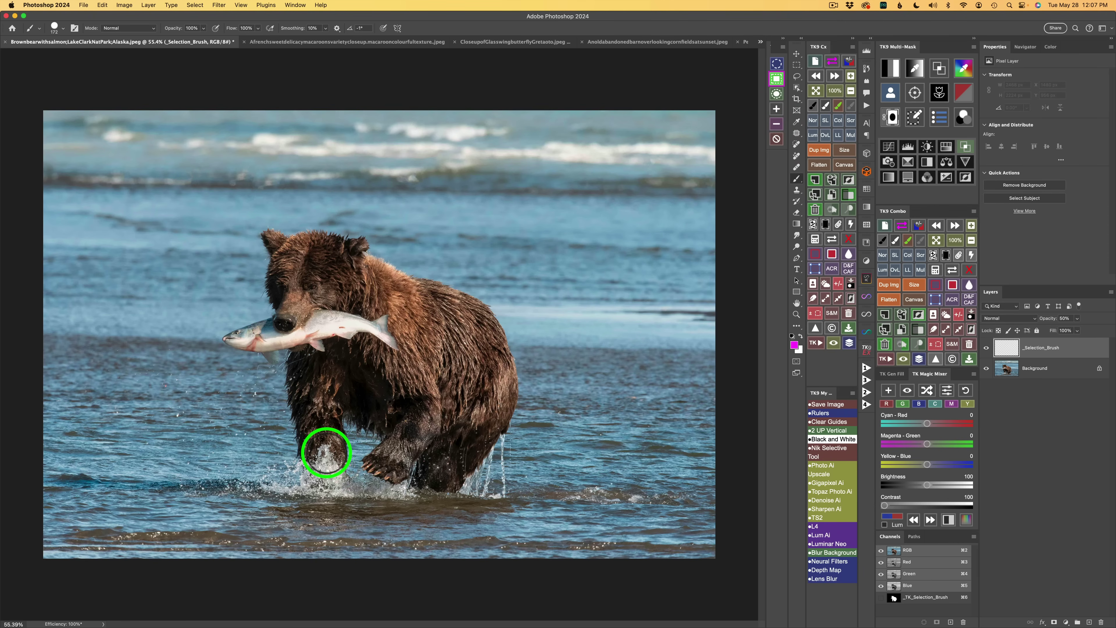
{"action": "mouse_move", "coordinate": [326, 453]}
{"action": "left_mouse_down"}
{"action": "mouse_move", "coordinate": [304, 471]}
{"action": "mouse_move", "coordinate": [346, 482]}
{"action": "mouse_move", "coordinate": [311, 456]}
{"action": "mouse_move", "coordinate": [326, 466]}
{"action": "left_mouse_up"}
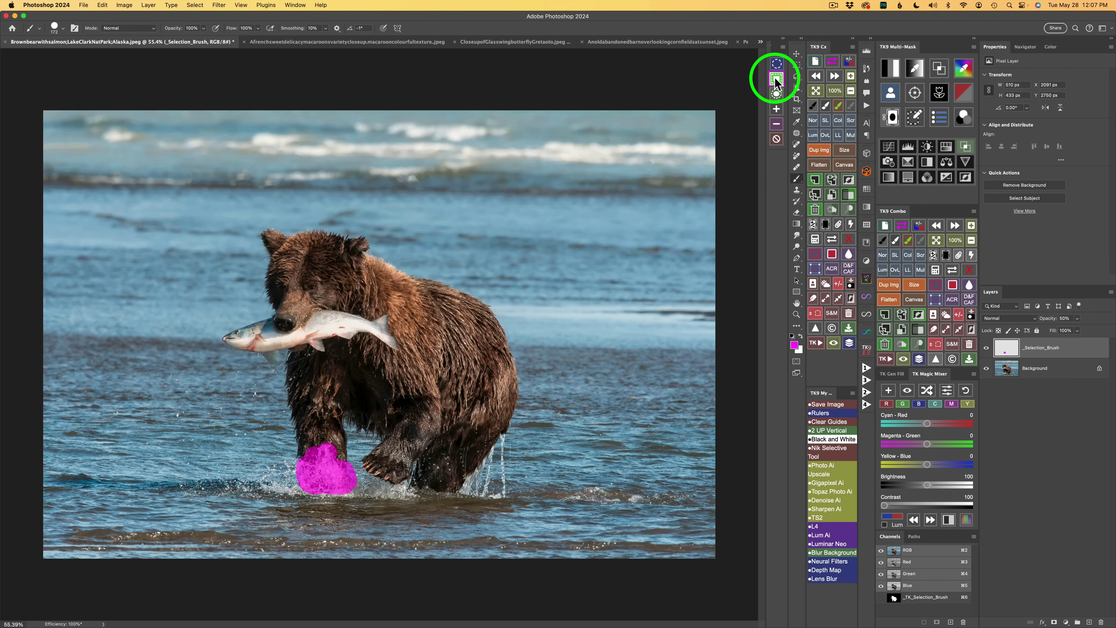
{"action": "left_click", "coordinate": [777, 78]}
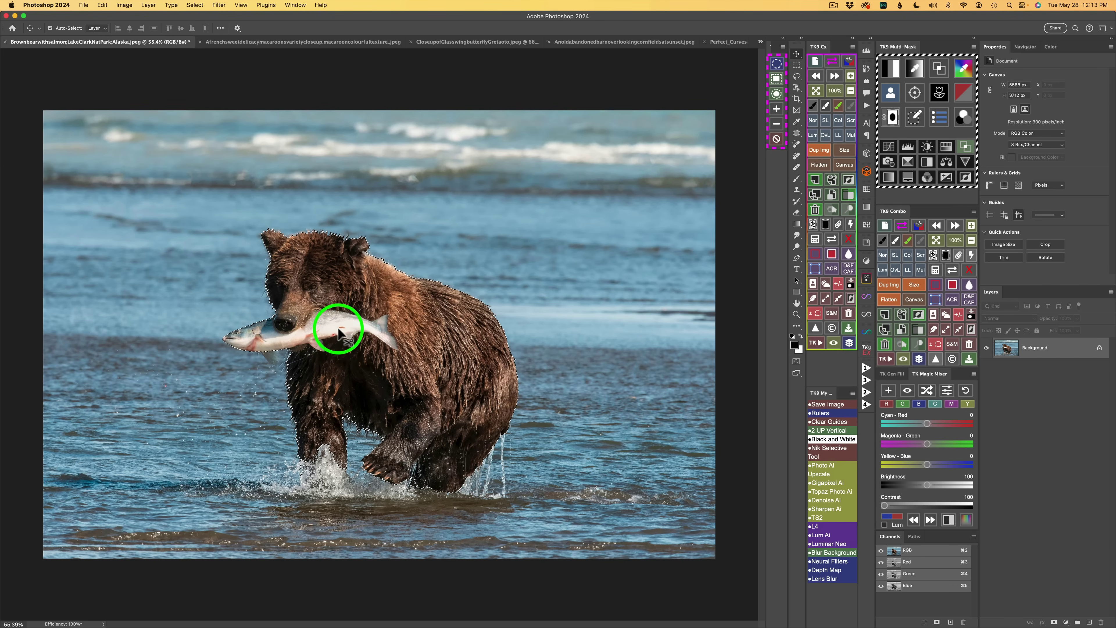
Mark the salmon's nose, back, tail and belly with object-selection dots and subtract the fish from the bear selection.
{"action": "left_click", "coordinate": [777, 79]}
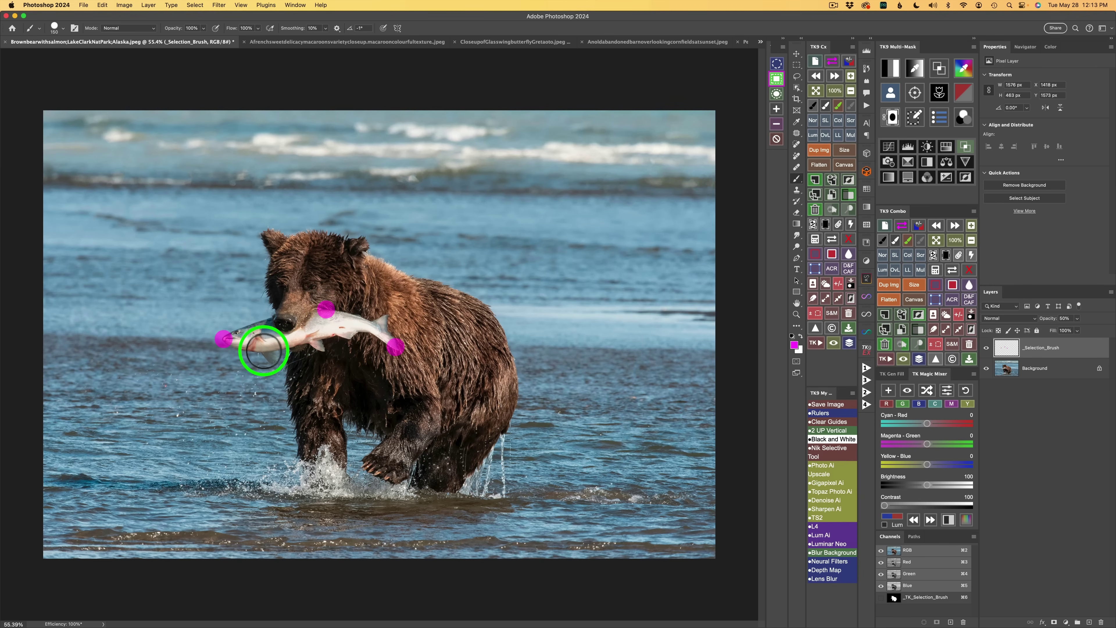
{"action": "left_click", "coordinate": [263, 351]}
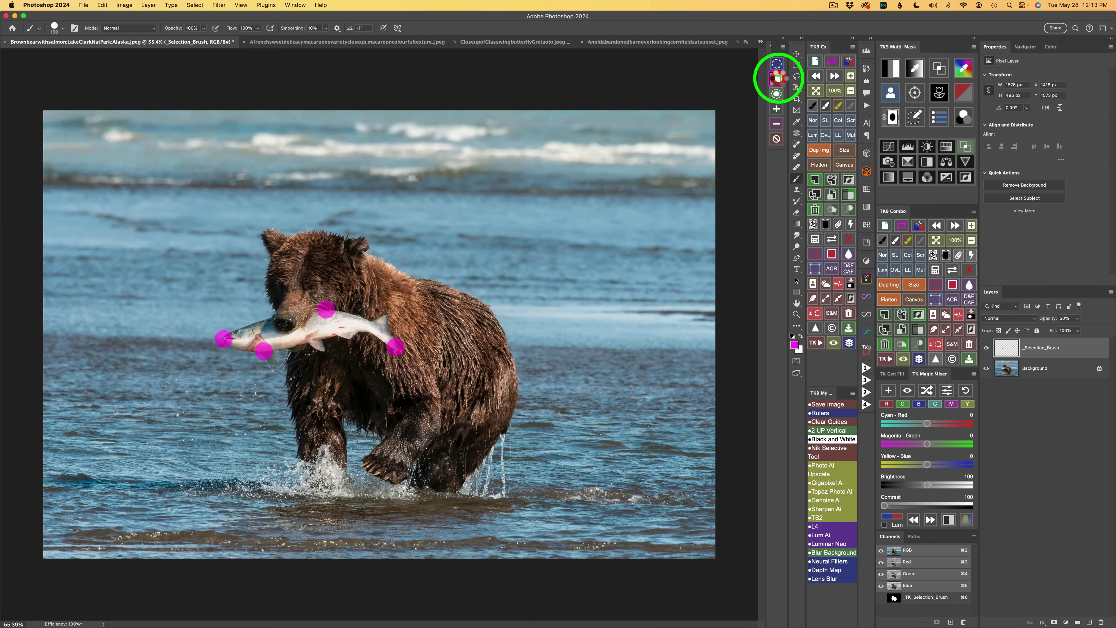
{"action": "left_click", "coordinate": [777, 78]}
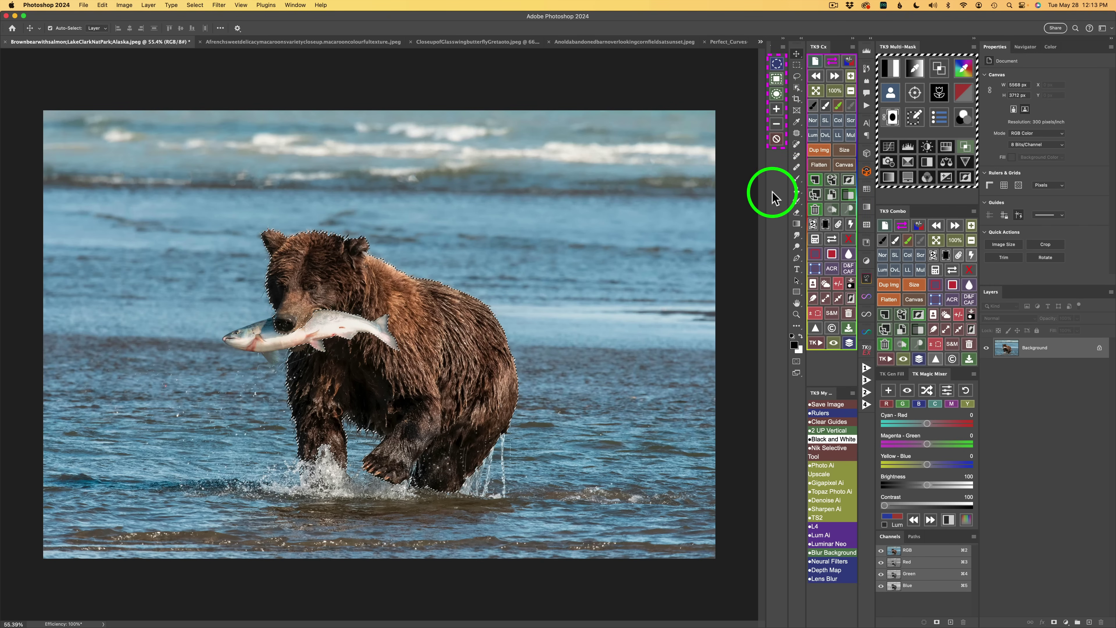
Add a Curves adjustment layer masked by the bear selection and place a highlight curve point at Input 184, Output 202.
{"action": "left_click", "coordinate": [892, 152]}
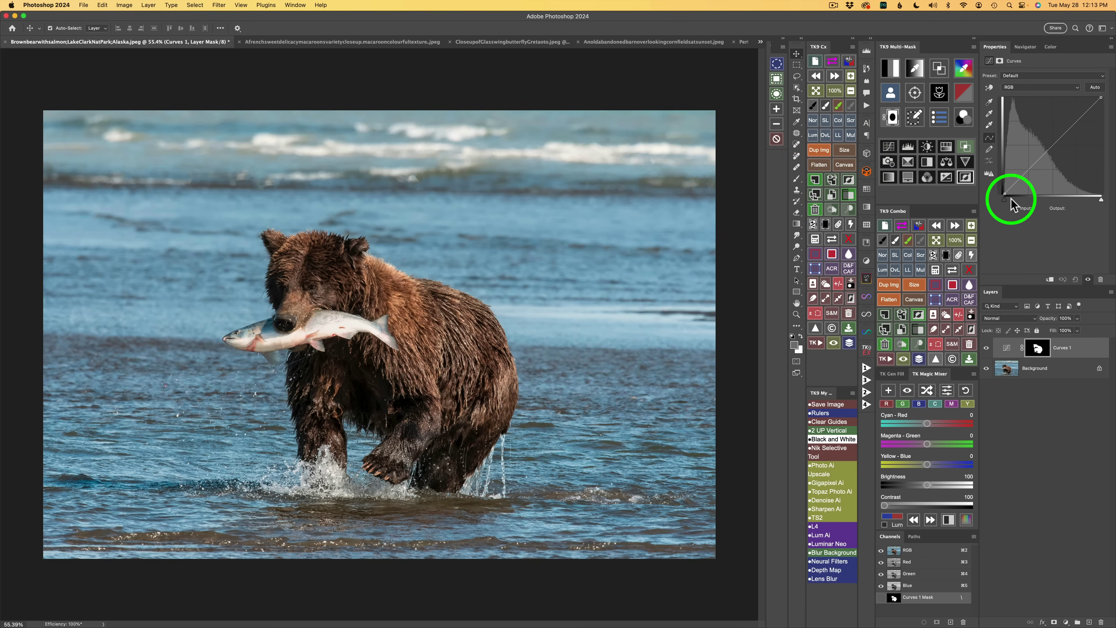
{"action": "left_click", "coordinate": [1075, 117]}
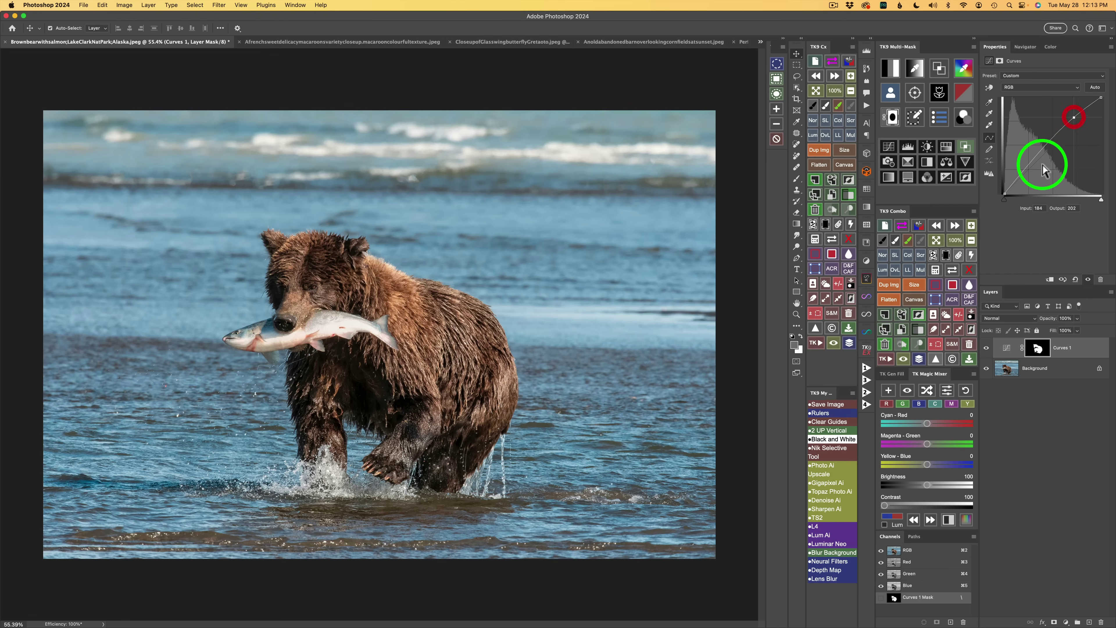
Add a shadow point at Input 52, Output 49 to the bear's curve and toggle the layer's visibility to compare.
{"action": "left_click_drag", "start_coordinate": [1025, 170], "coordinate": [1025, 175]}
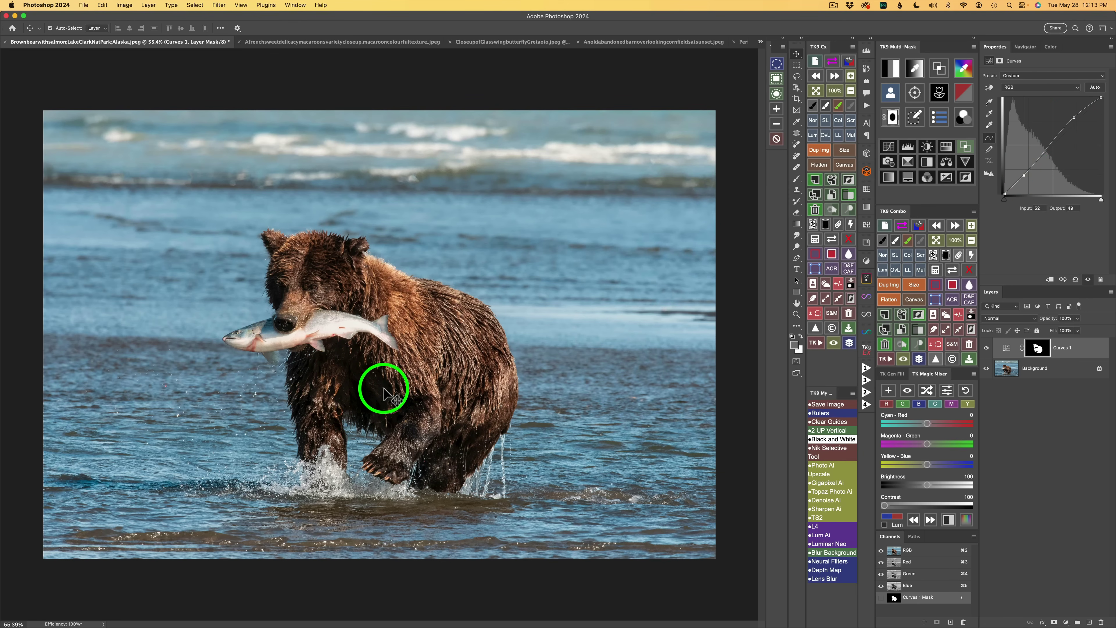
{"action": "left_click", "coordinate": [986, 349]}
{"action": "left_click", "coordinate": [987, 349]}
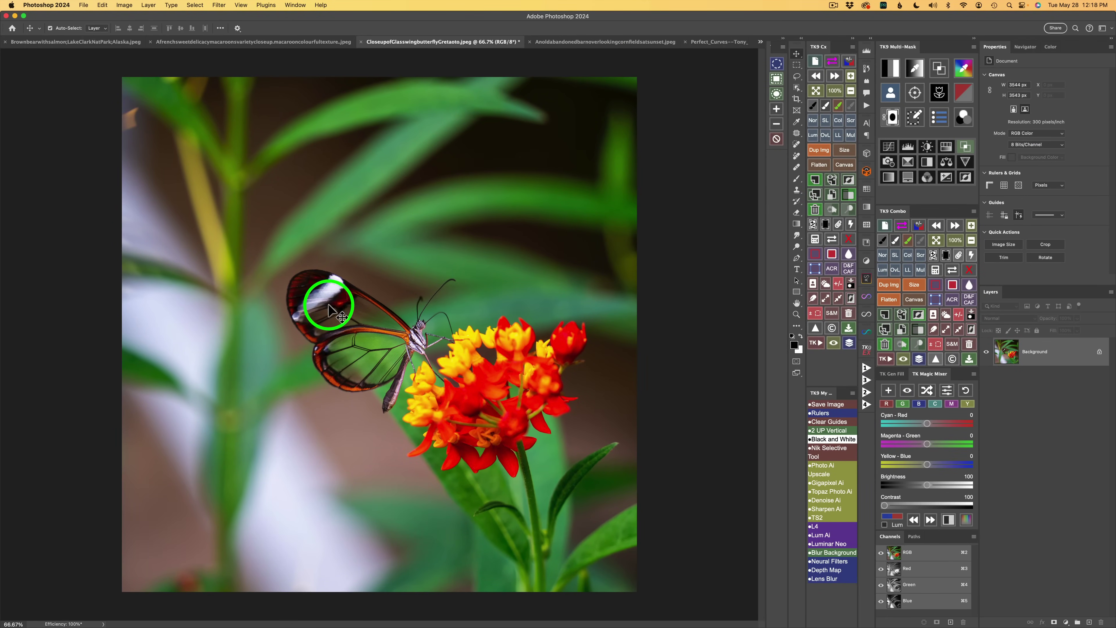
Mark the butterfly's wing tip, outer wing edge, abdomen tip and foreleg with object-selection dots and convert them into a selection.
{"action": "left_click", "coordinate": [777, 79]}
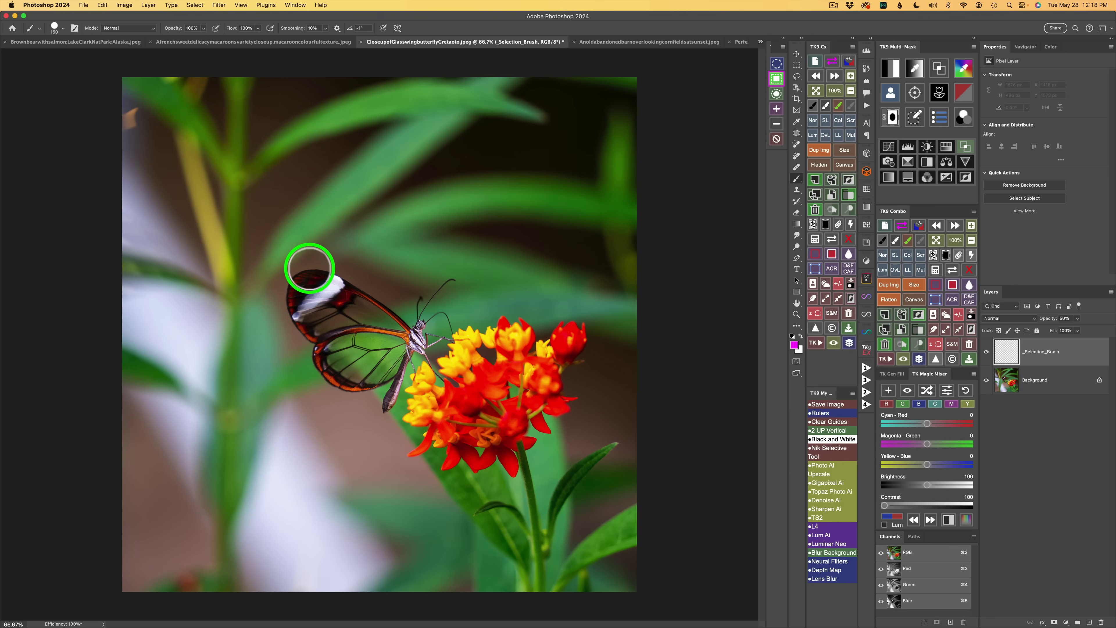
{"action": "left_click", "coordinate": [311, 268]}
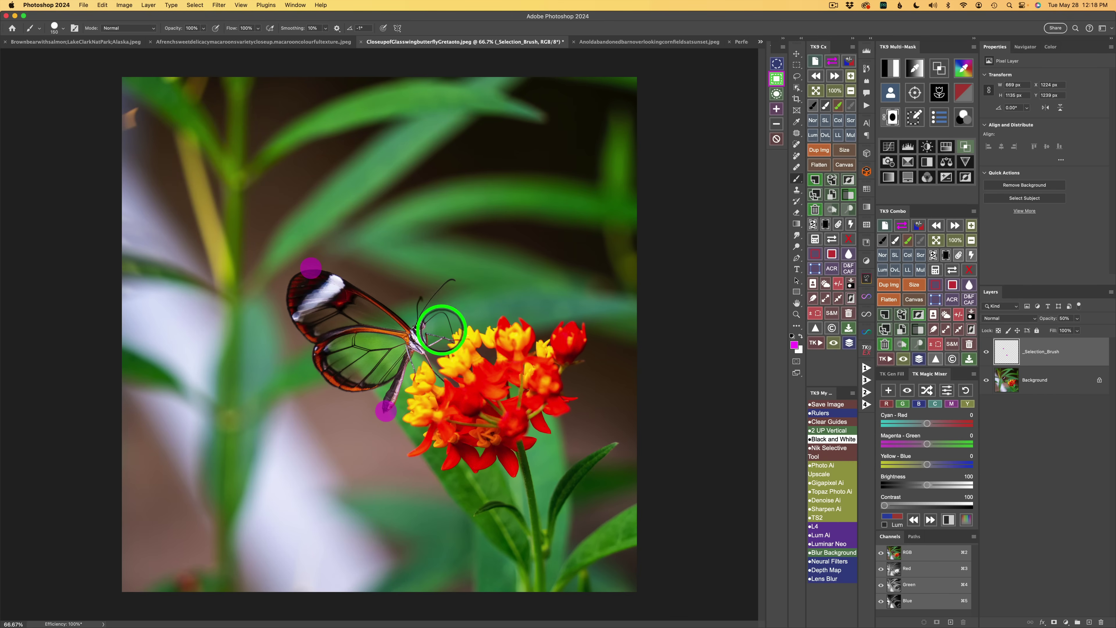
{"action": "left_click", "coordinate": [457, 342]}
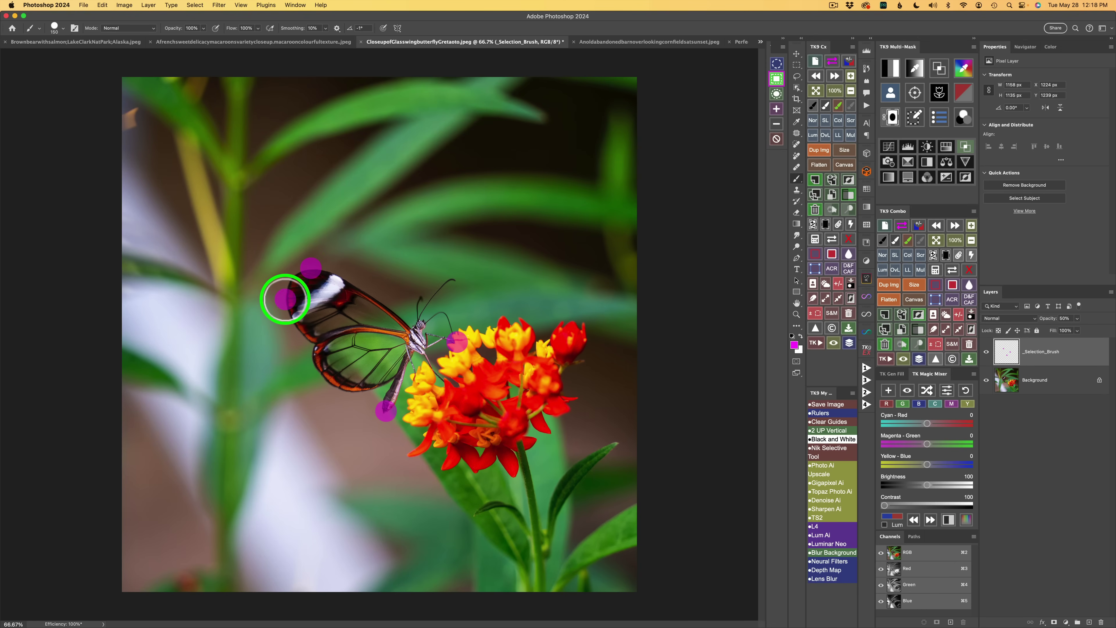
{"action": "left_click", "coordinate": [777, 109]}
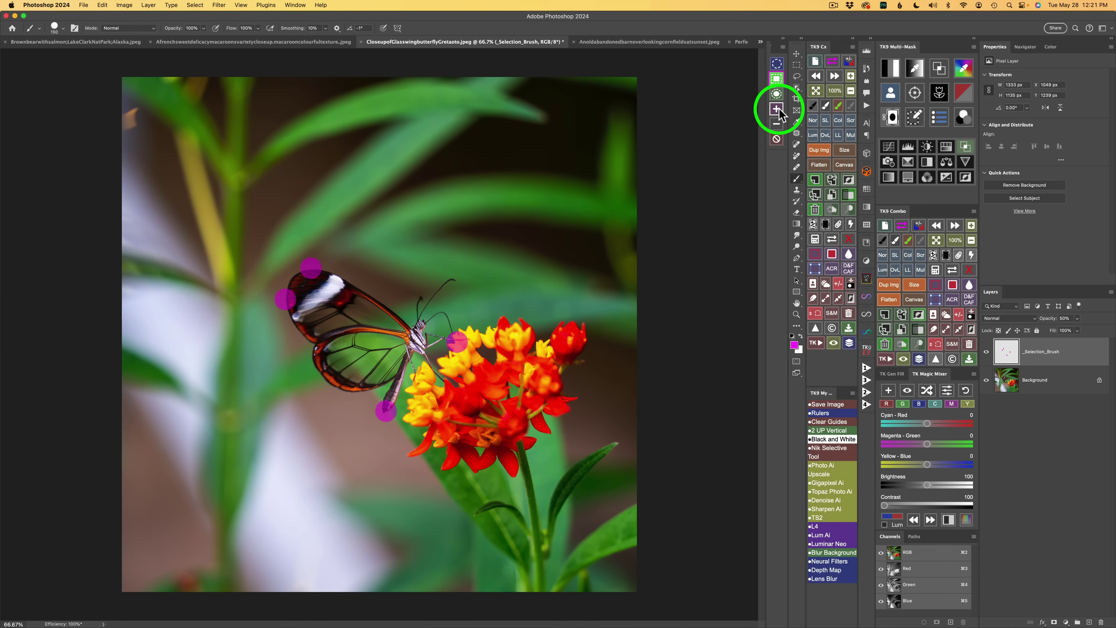
{"action": "left_click", "coordinate": [777, 78]}
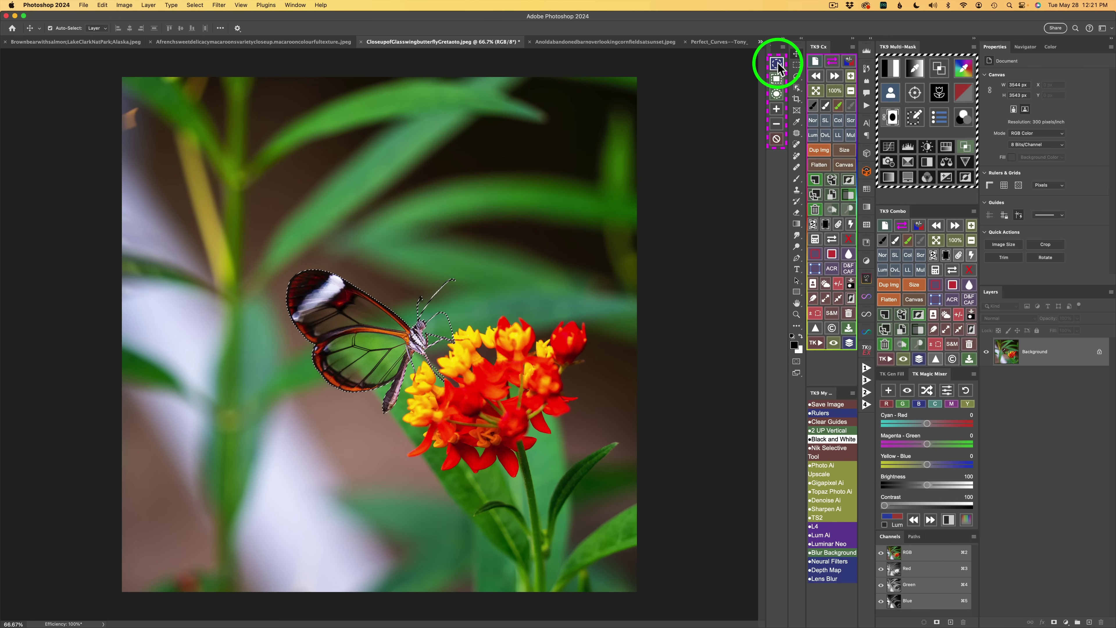
Display the butterfly selection as an overlay, paint in the missed white thorax with a smaller brush, and convert it back into a selection.
{"action": "left_click", "coordinate": [776, 64]}
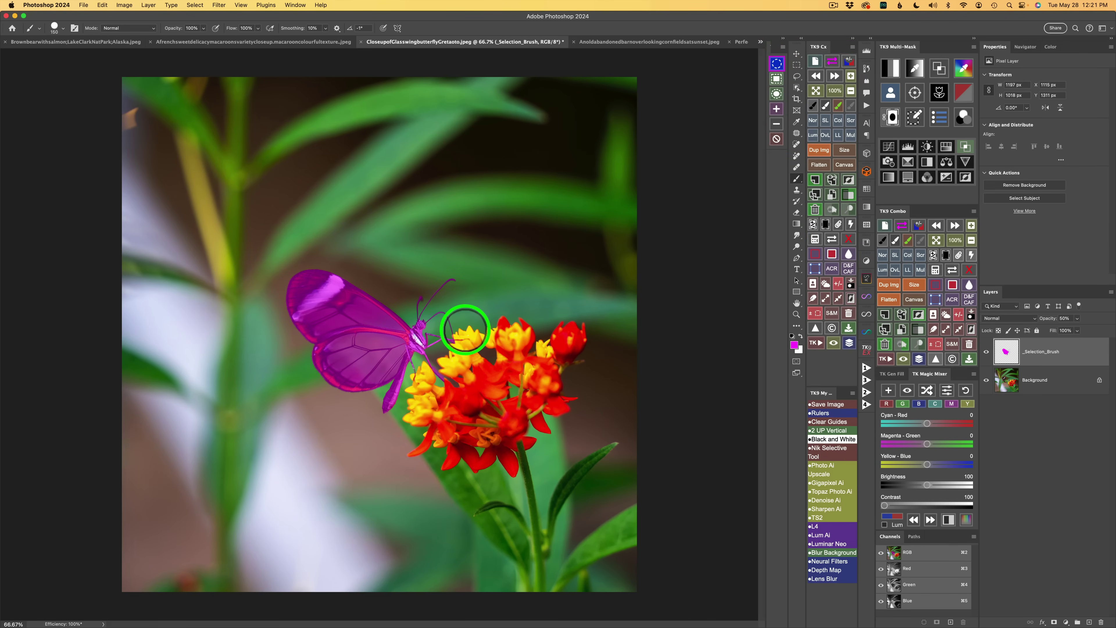
{"action": "scroll", "coordinate": [465, 329], "scroll_direction": "up", "scroll_amount": 3}
{"action": "scroll", "coordinate": [465, 328], "scroll_direction": "up", "scroll_amount": 5}
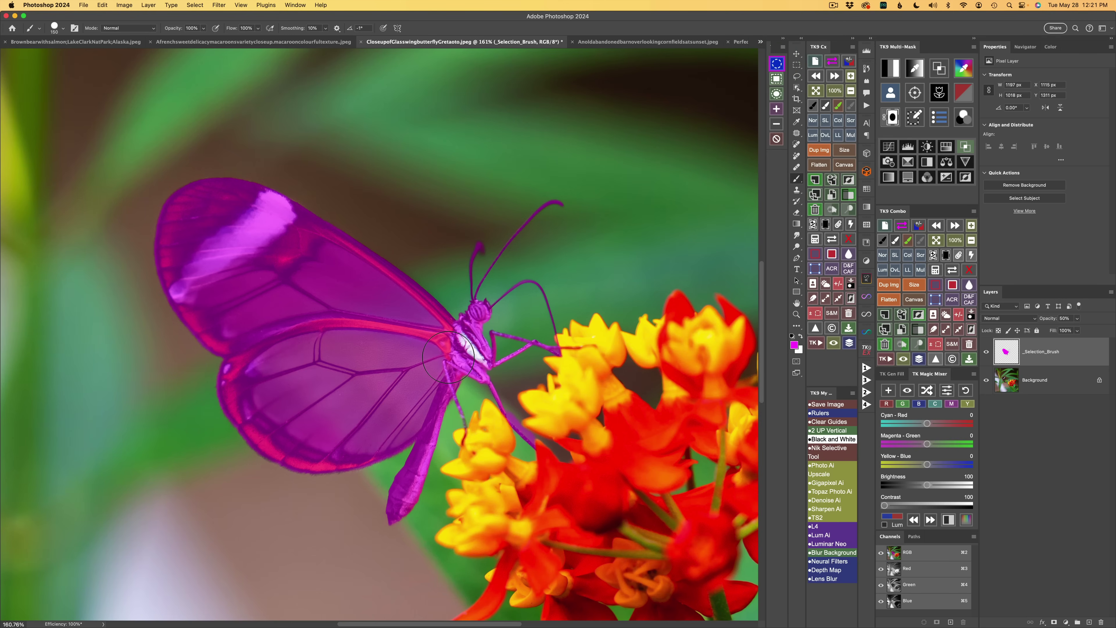
{"action": "left_click_drag", "start_coordinate": [449, 357], "coordinate": [420, 347]}
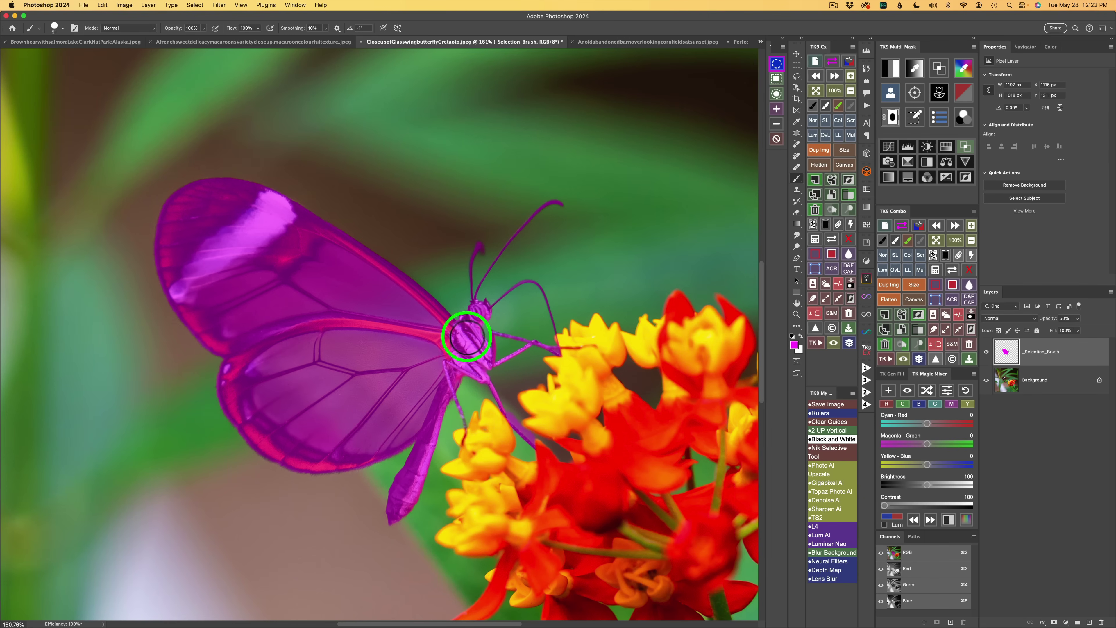
{"action": "left_click", "coordinate": [777, 65]}
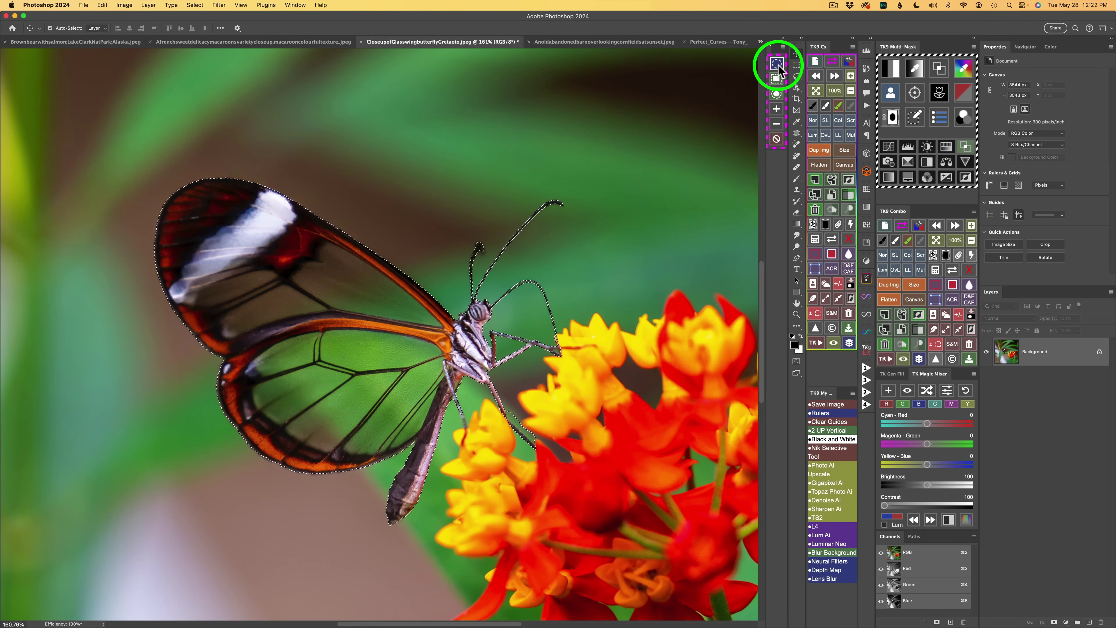
Redisplay the butterfly overlay, set a smaller brush in subtract mode near the legs, and convert the overlay back into a selection.
{"action": "left_click", "coordinate": [778, 68]}
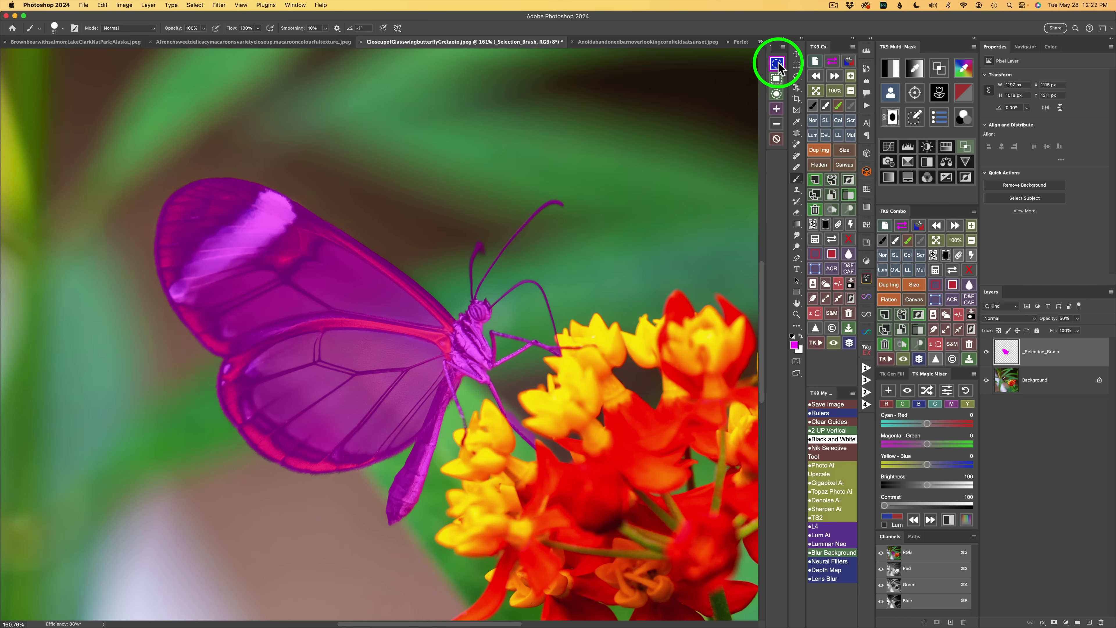
{"action": "left_click", "coordinate": [779, 125]}
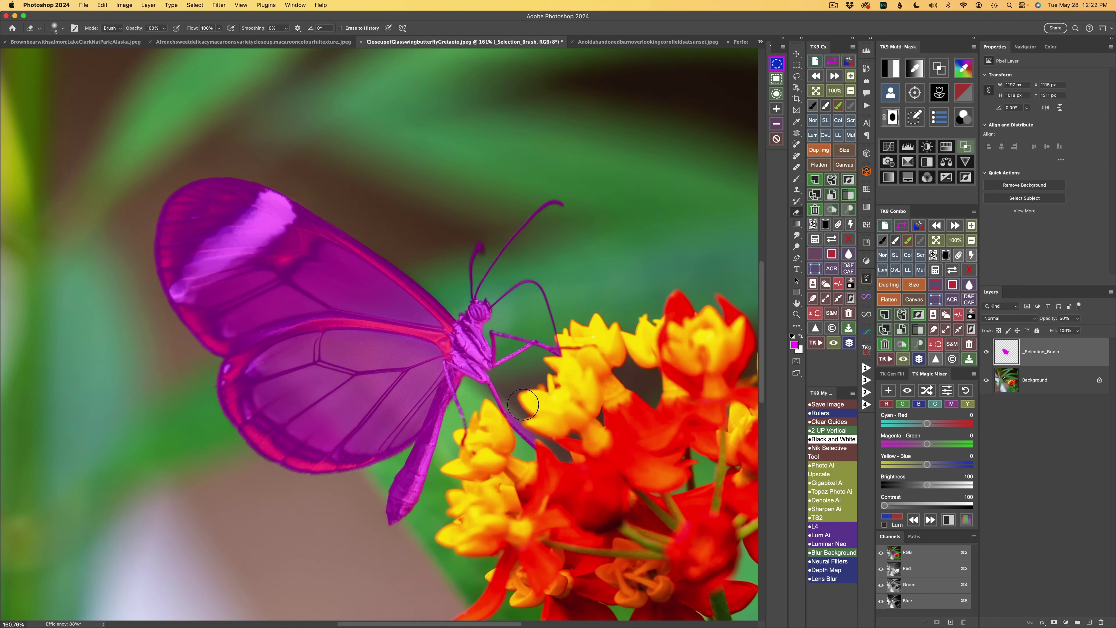
{"action": "left_click_drag", "start_coordinate": [523, 405], "coordinate": [510, 409]}
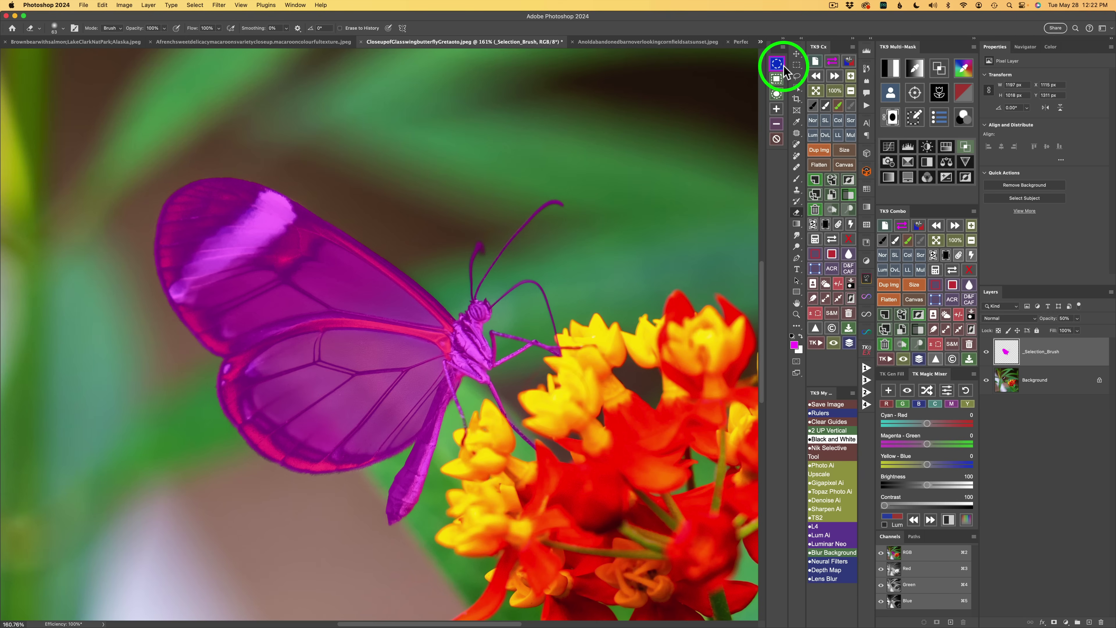
{"action": "left_click", "coordinate": [777, 65]}
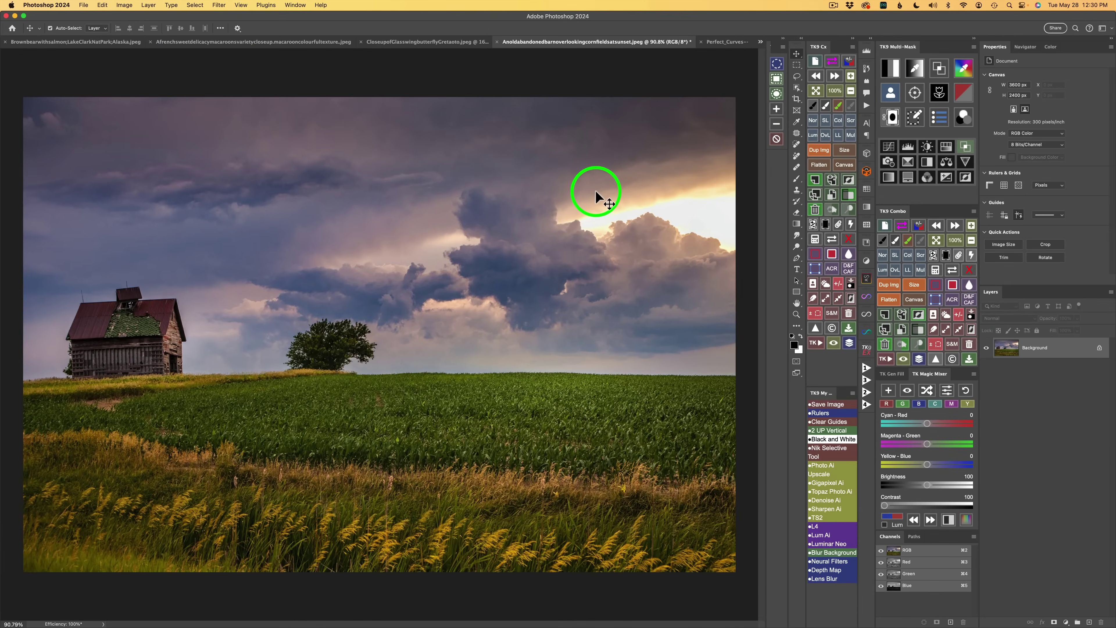
Select the barn with one object-selection dab about 776 px wide, check it as an overlay, and return to the selection.
{"action": "left_click", "coordinate": [777, 80]}
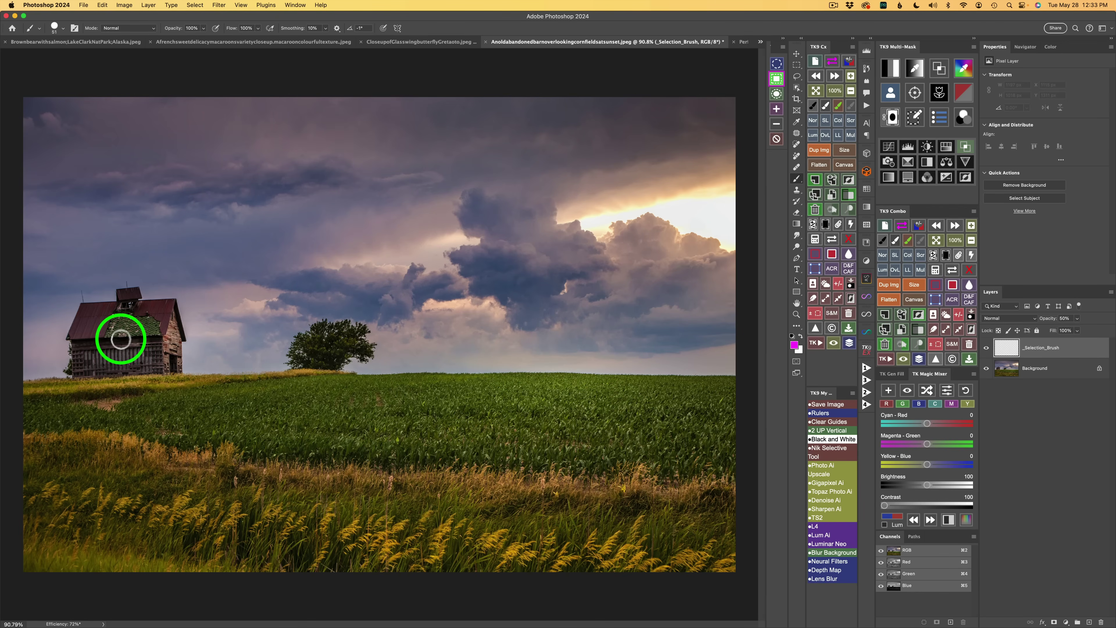
{"action": "left_click_drag", "start_coordinate": [133, 345], "coordinate": [265, 348]}
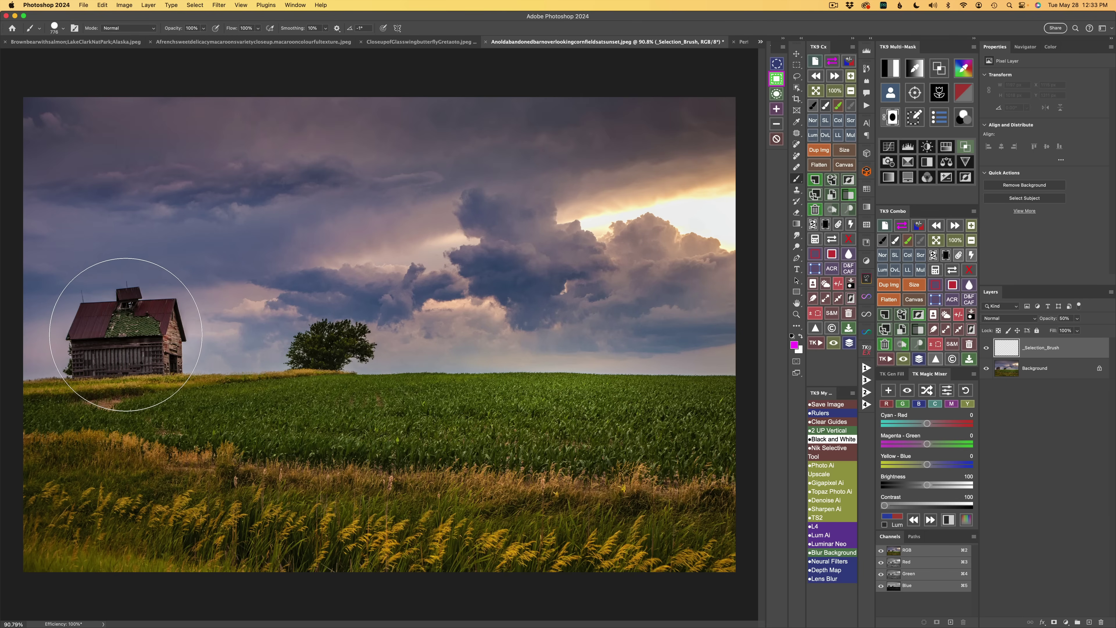
{"action": "left_click", "coordinate": [128, 332]}
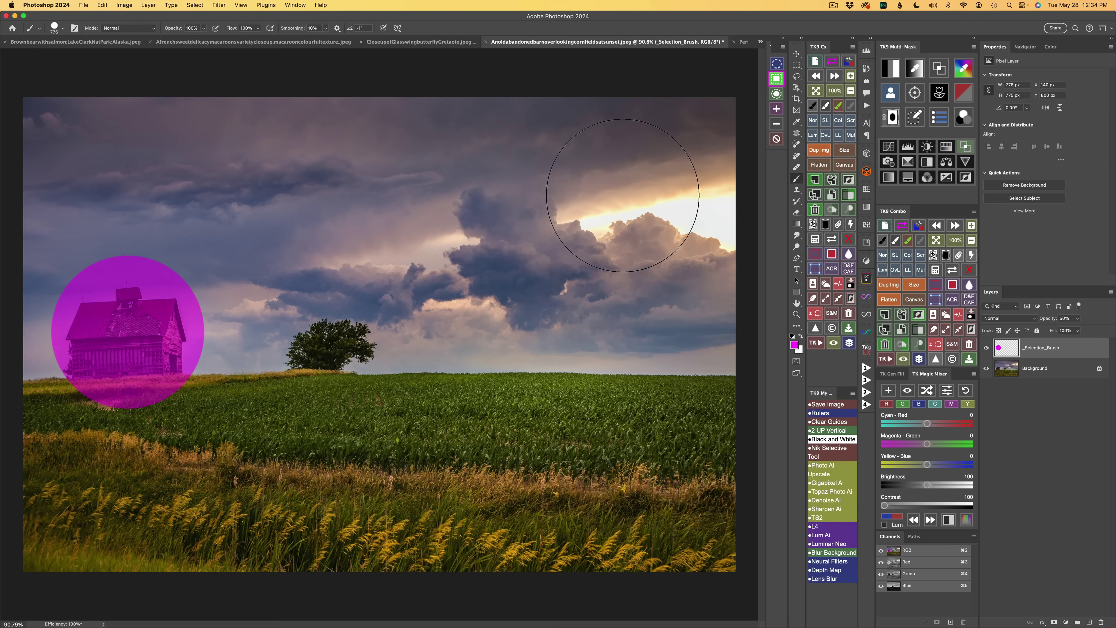
{"action": "left_click", "coordinate": [777, 79]}
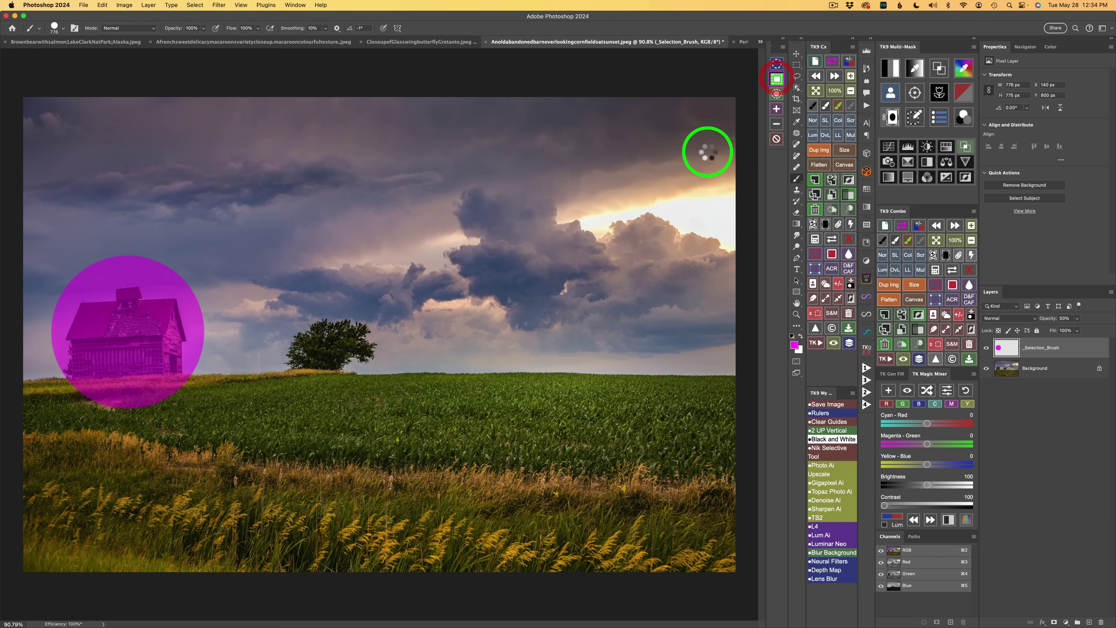
{"action": "left_click", "coordinate": [777, 66]}
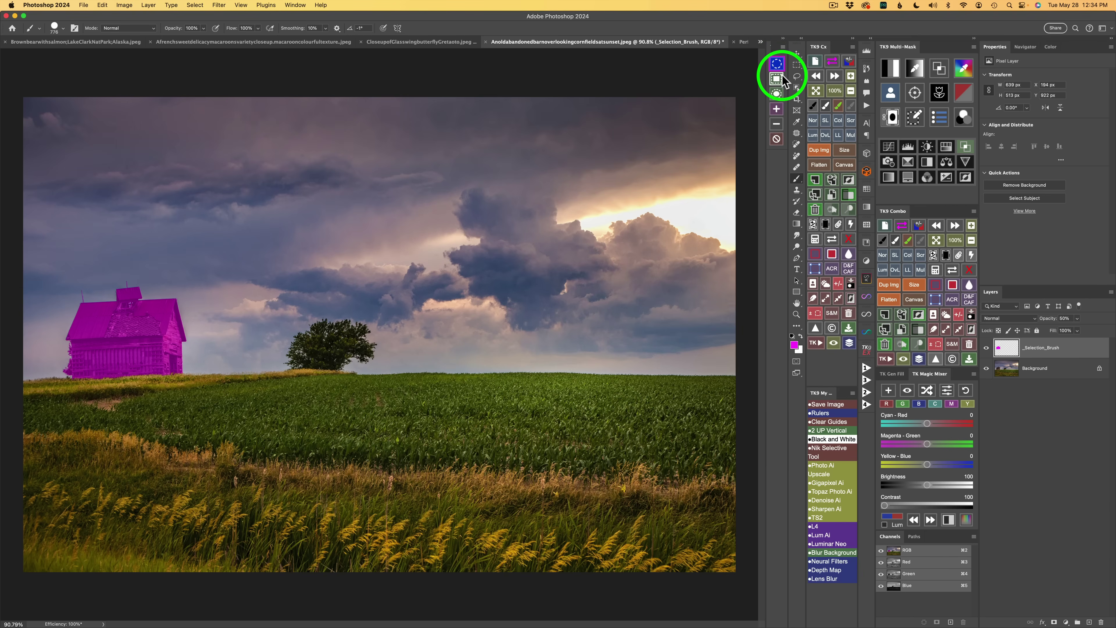
{"action": "left_click", "coordinate": [777, 64]}
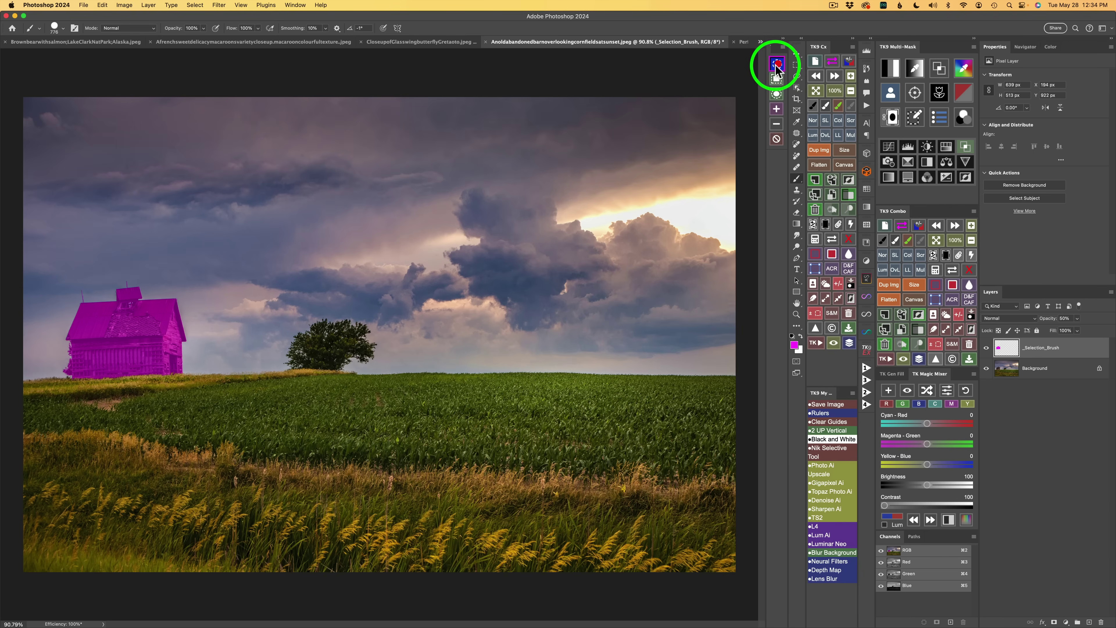
Paint an object-selection patch about 630 px wide over the tree to add it to the barn selection, and check both as an overlay.
{"action": "left_click", "coordinate": [778, 80]}
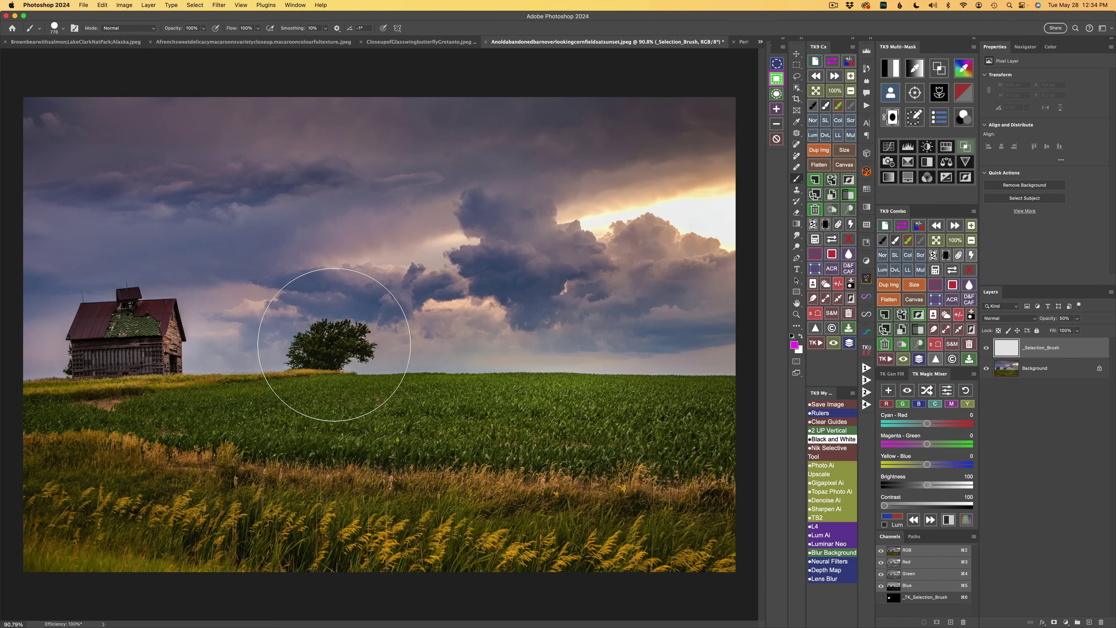
{"action": "left_click_drag", "start_coordinate": [334, 345], "coordinate": [257, 343]}
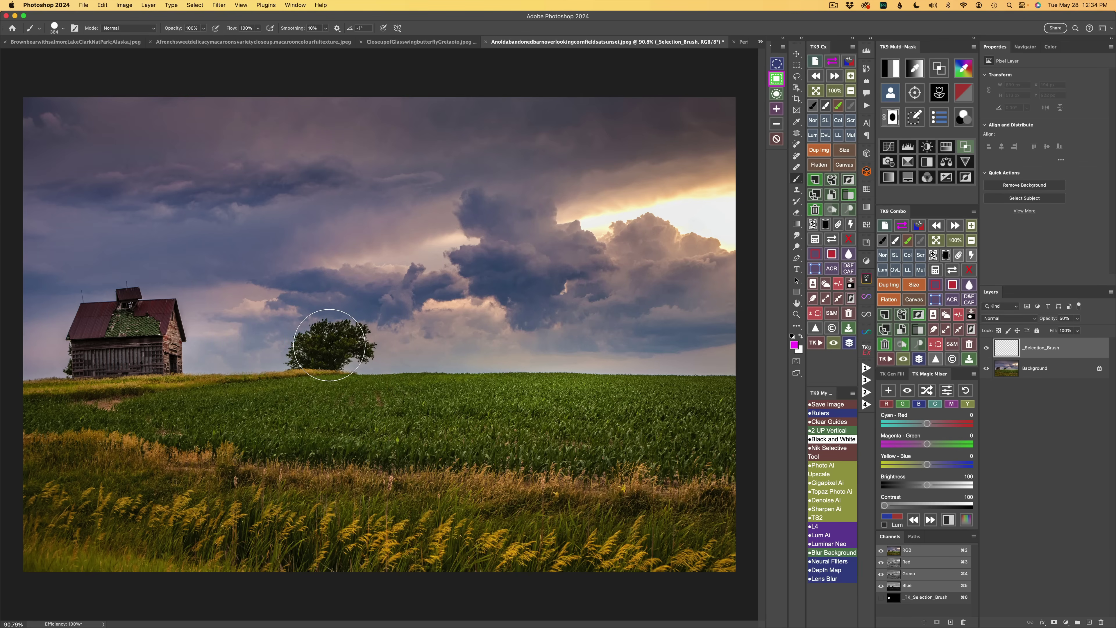
{"action": "left_click", "coordinate": [330, 345]}
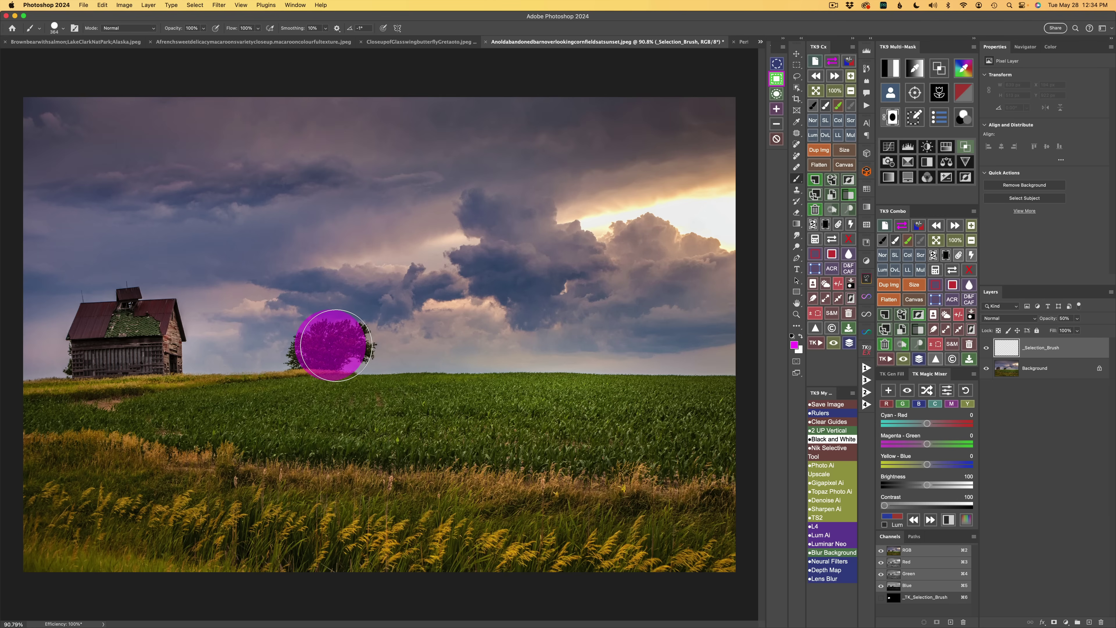
{"action": "left_click_drag", "start_coordinate": [339, 345], "coordinate": [355, 348]}
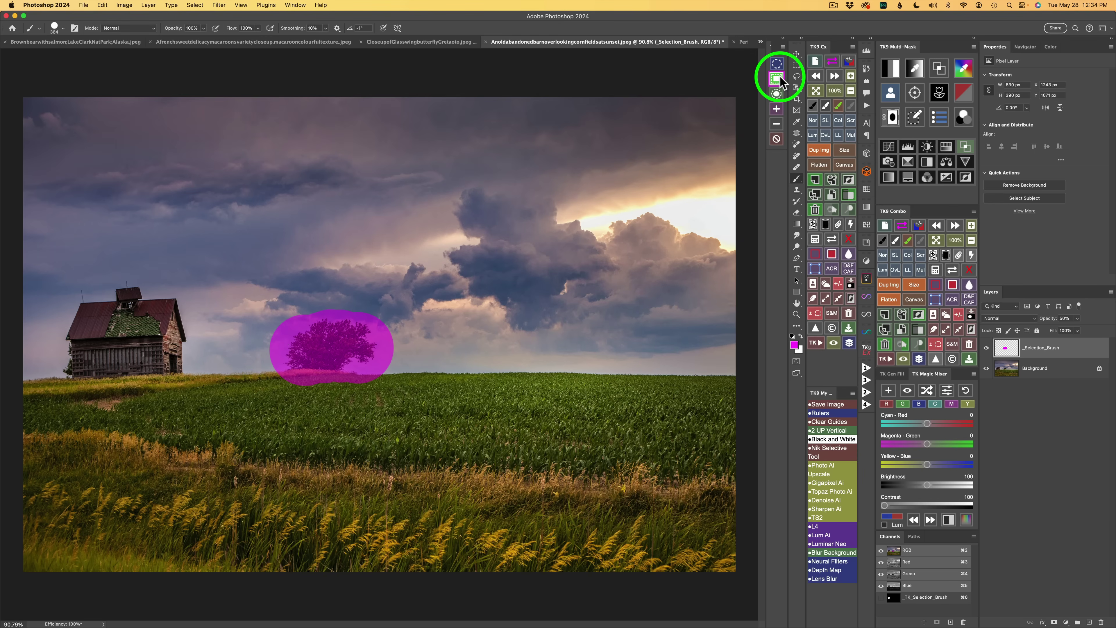
{"action": "left_click", "coordinate": [777, 79]}
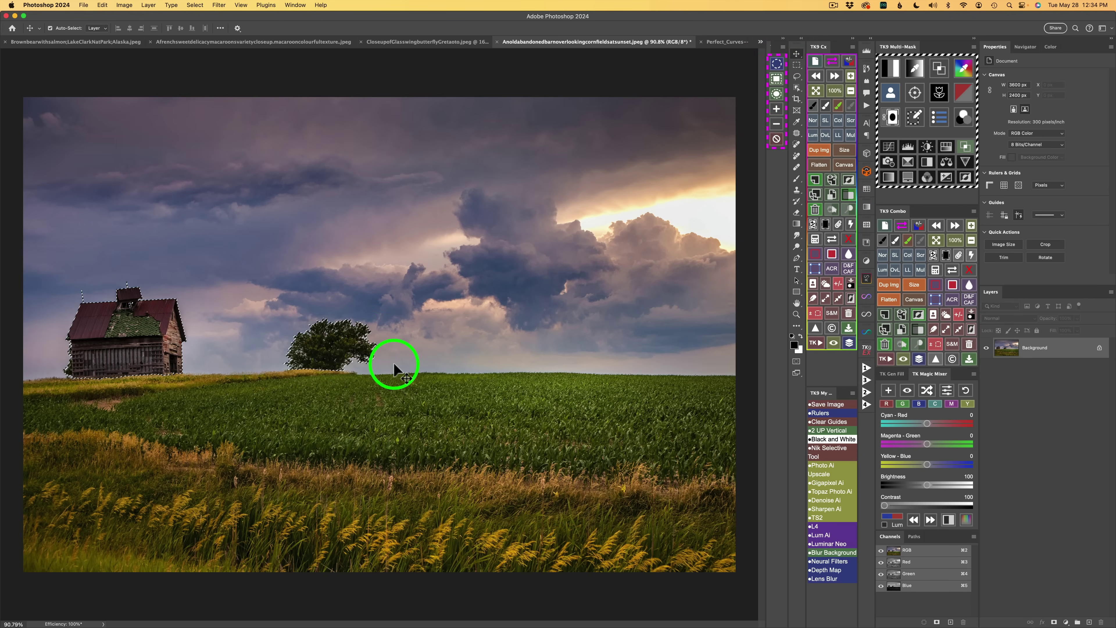
{"action": "left_click", "coordinate": [777, 64]}
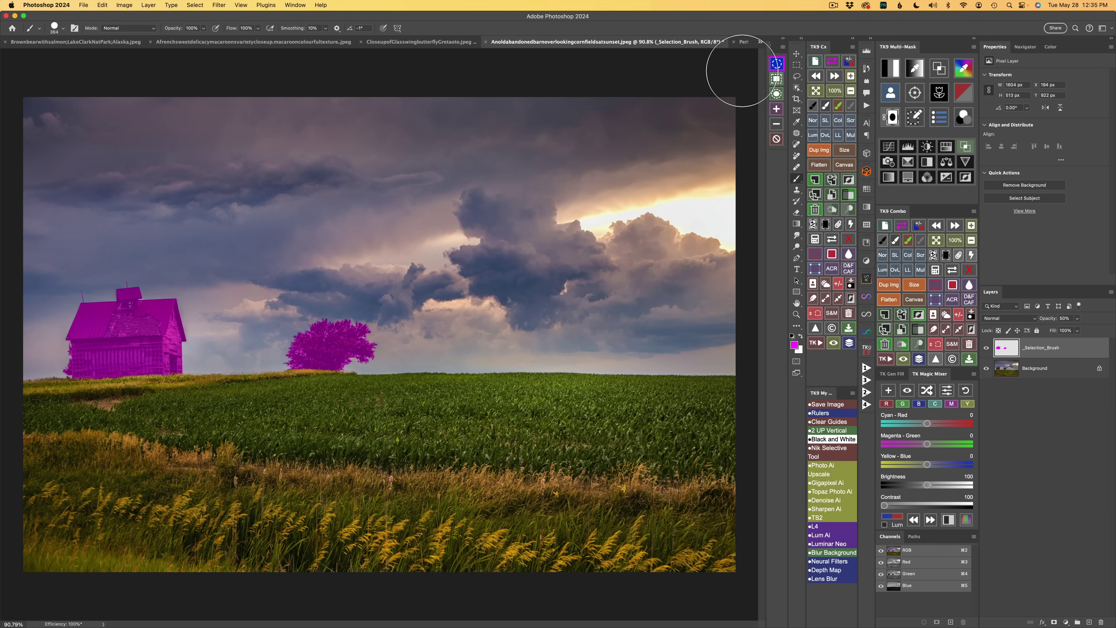
{"action": "left_click", "coordinate": [781, 66]}
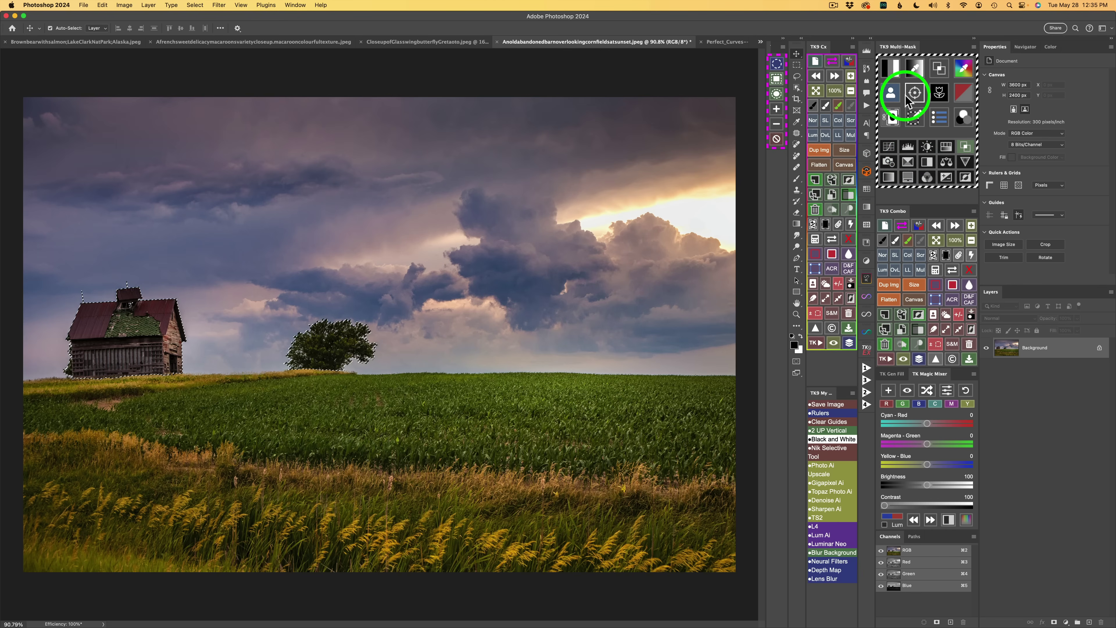
View the Active Selection choice in TK9 Multi-Mask and close the list without choosing it.
{"action": "left_click", "coordinate": [891, 93]}
{"action": "left_click", "coordinate": [892, 93]}
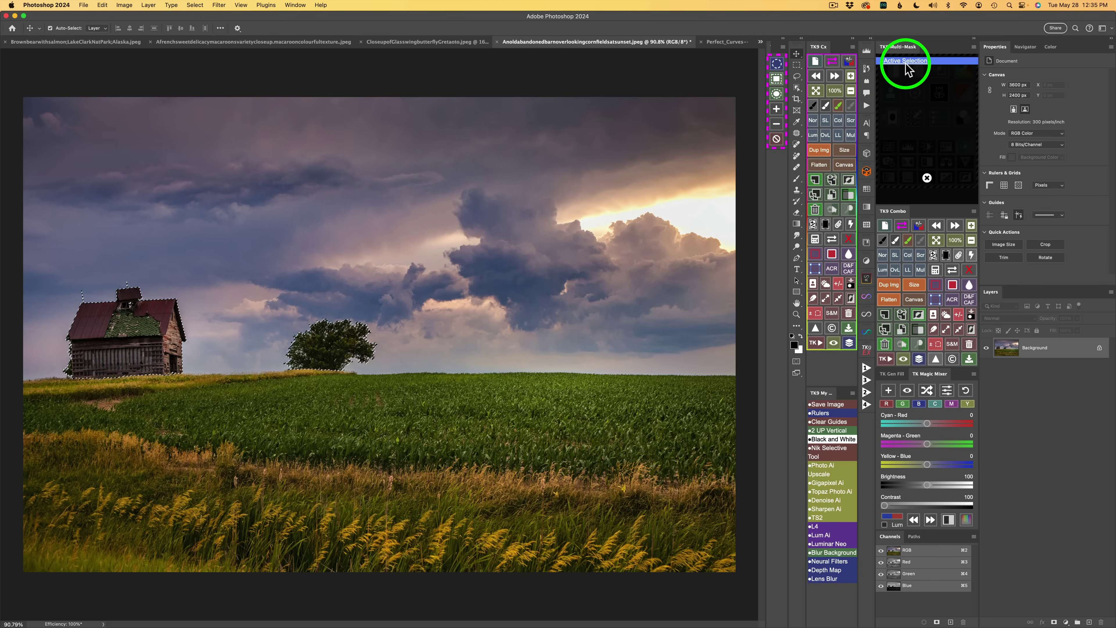
{"action": "left_click", "coordinate": [927, 177]}
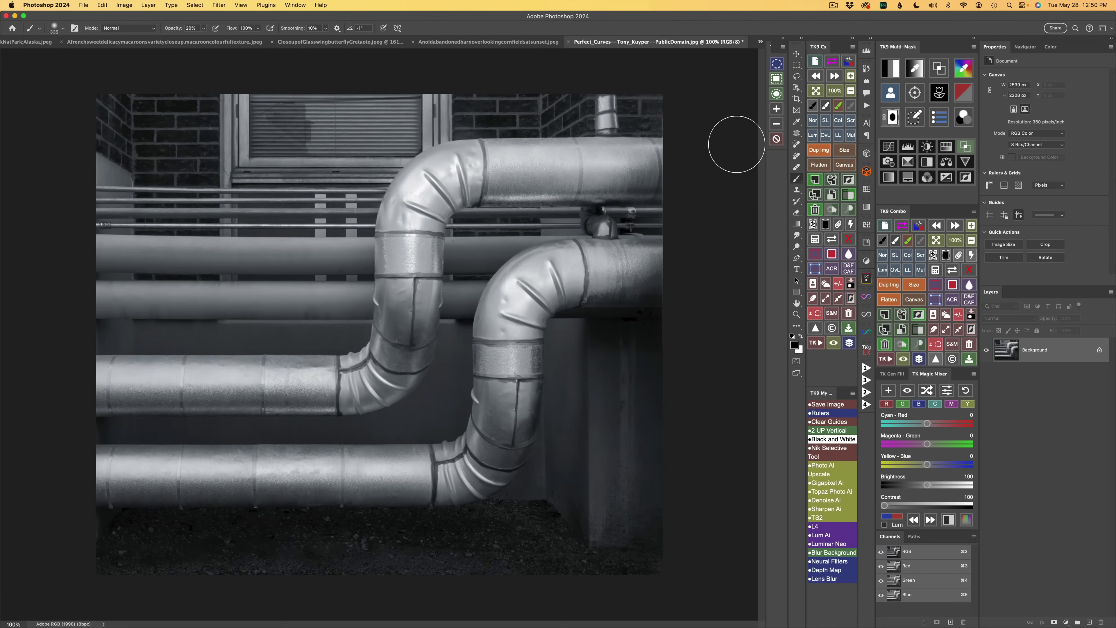
Try to select the upper curved pipe with an object-selection stroke along its length, inspect the result as an overlay, and discard it.
{"action": "left_click", "coordinate": [777, 80]}
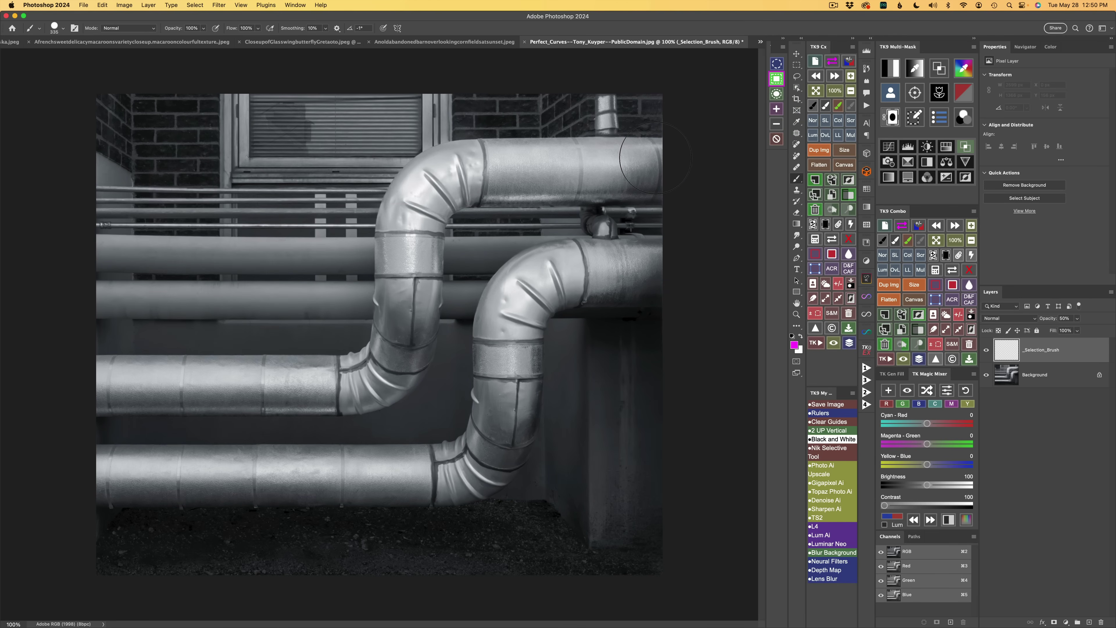
{"action": "mouse_move", "coordinate": [656, 158]}
{"action": "left_mouse_down"}
{"action": "mouse_move", "coordinate": [430, 179]}
{"action": "mouse_move", "coordinate": [410, 201]}
{"action": "mouse_move", "coordinate": [410, 269]}
{"action": "mouse_move", "coordinate": [429, 205]}
{"action": "mouse_move", "coordinate": [400, 346]}
{"action": "mouse_move", "coordinate": [404, 298]}
{"action": "mouse_move", "coordinate": [383, 367]}
{"action": "mouse_move", "coordinate": [340, 386]}
{"action": "mouse_move", "coordinate": [398, 368]}
{"action": "mouse_move", "coordinate": [335, 386]}
{"action": "mouse_move", "coordinate": [100, 386]}
{"action": "mouse_move", "coordinate": [367, 384]}
{"action": "left_mouse_up"}
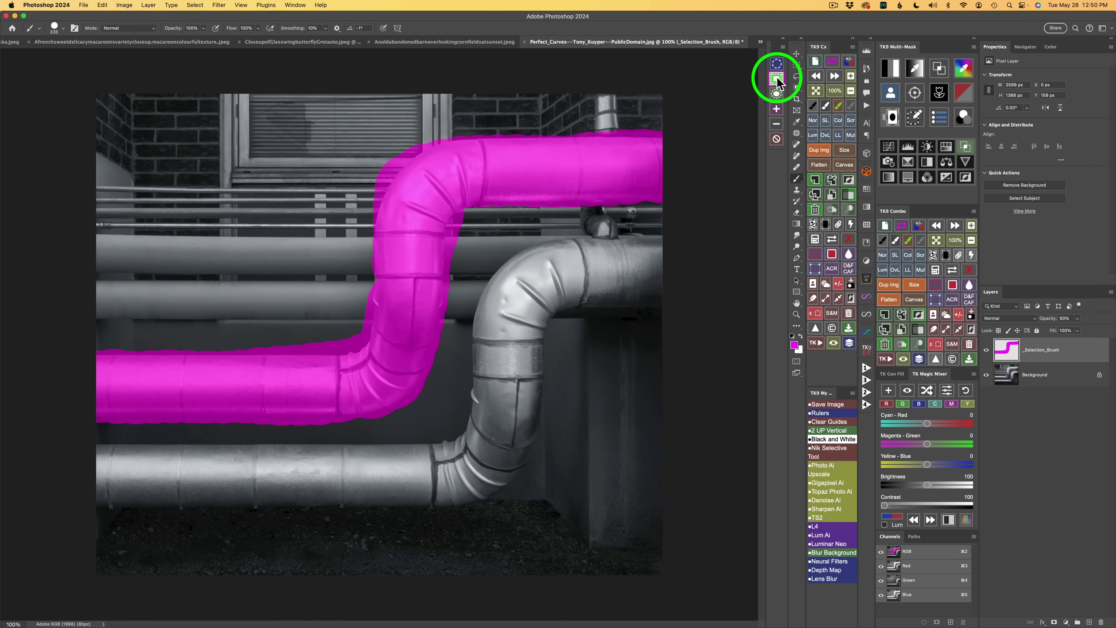
{"action": "left_click", "coordinate": [776, 96]}
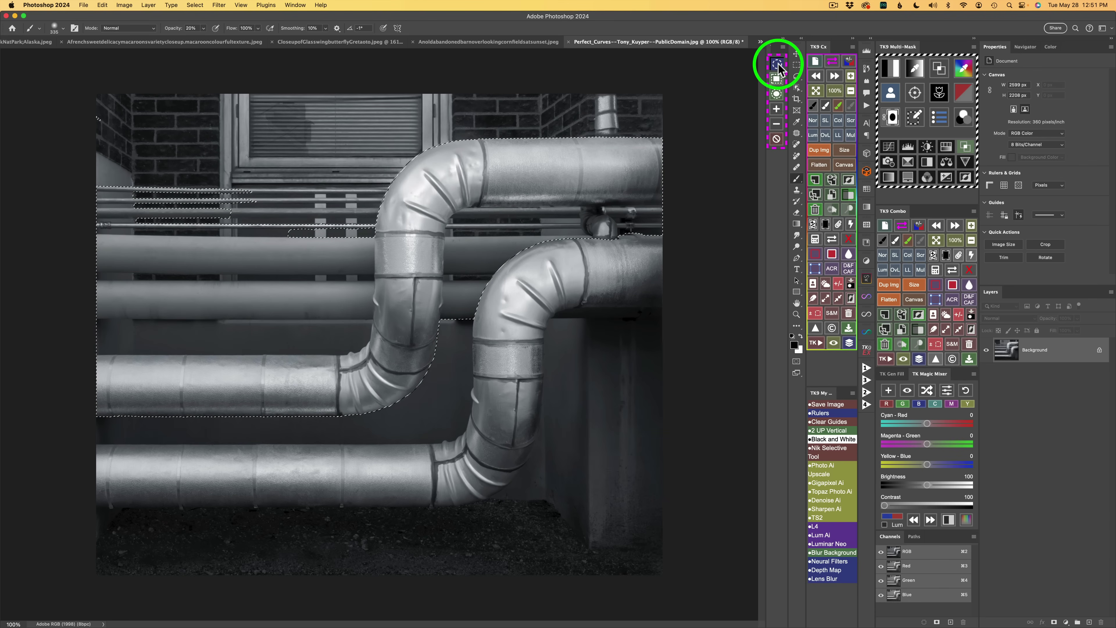
{"action": "left_click", "coordinate": [777, 64]}
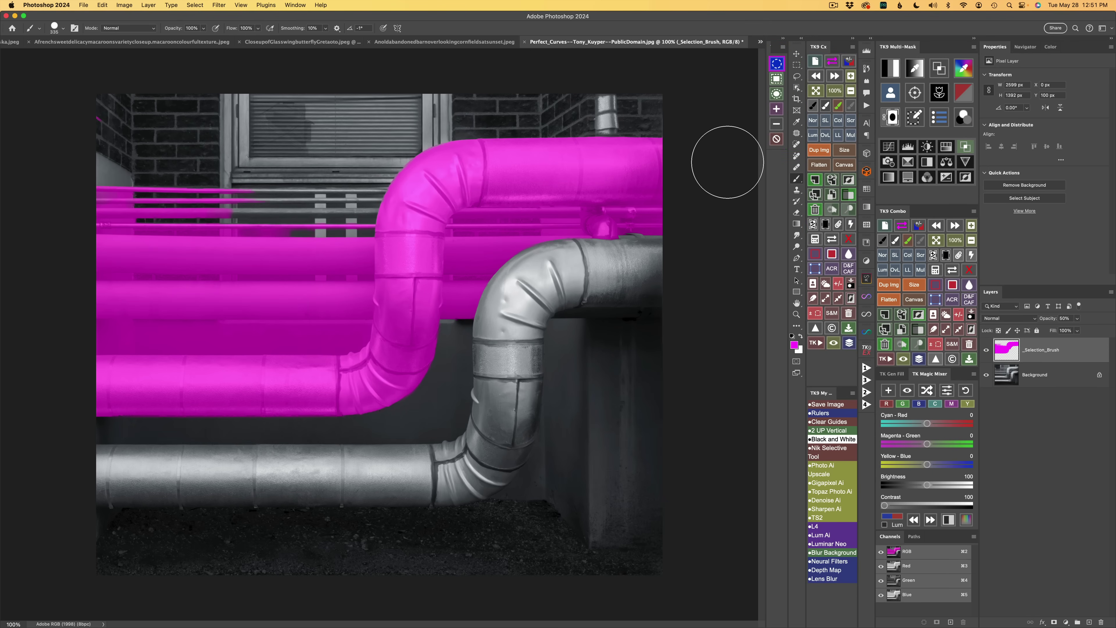
{"action": "left_click", "coordinate": [776, 139]}
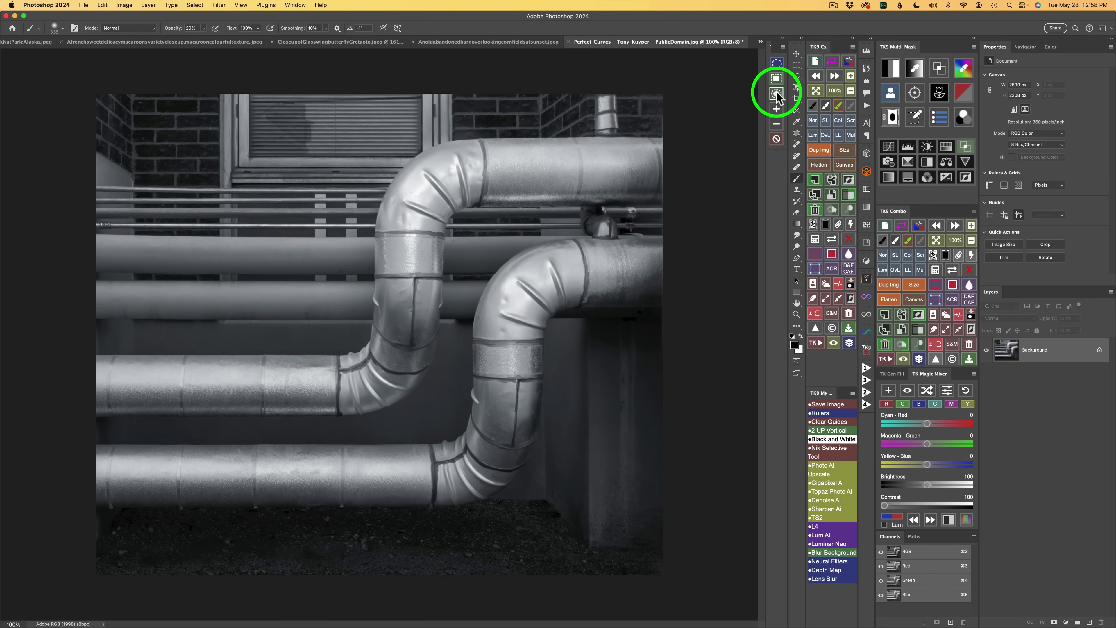
Select the short vertical pipe above the upper curved pipe with an object-selection stroke, and discard the selection.
{"action": "left_click", "coordinate": [777, 94]}
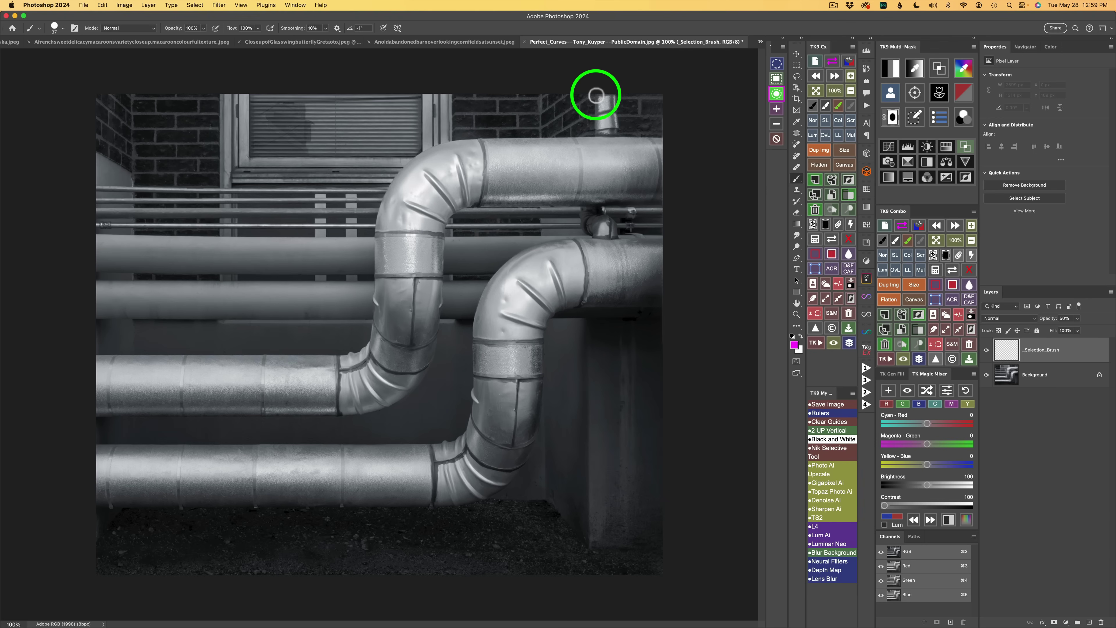
{"action": "mouse_move", "coordinate": [596, 98]}
{"action": "left_mouse_down"}
{"action": "mouse_move", "coordinate": [603, 129]}
{"action": "mouse_move", "coordinate": [618, 110]}
{"action": "mouse_move", "coordinate": [608, 100]}
{"action": "mouse_move", "coordinate": [627, 131]}
{"action": "left_mouse_up"}
{"action": "left_click", "coordinate": [776, 94]}
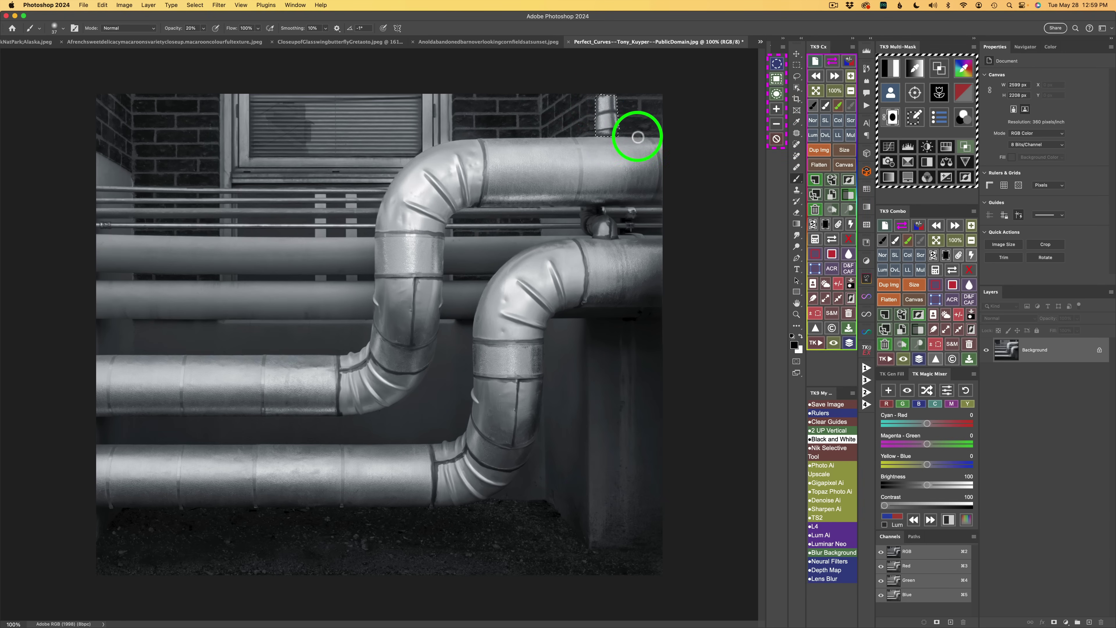
{"action": "left_click", "coordinate": [777, 139]}
Cover the full length of the upper curved pipe with an object-selection stroke about 370 px wide, check the selection as an overlay, and discard it.
{"action": "left_click", "coordinate": [777, 94]}
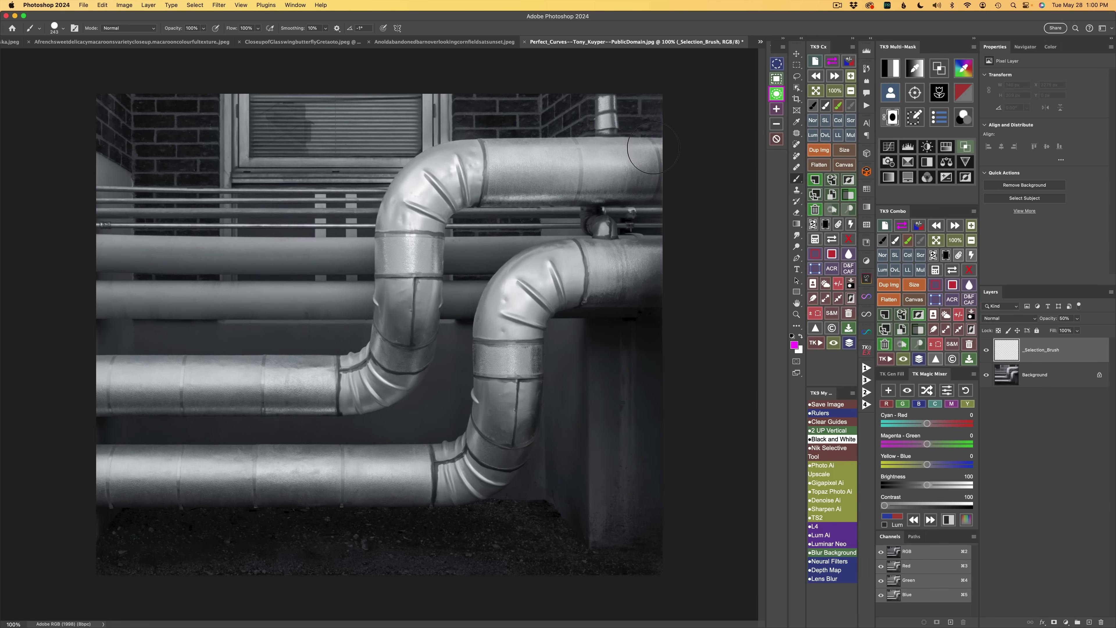
{"action": "mouse_move", "coordinate": [647, 152]}
{"action": "left_mouse_down"}
{"action": "mouse_move", "coordinate": [603, 146]}
{"action": "mouse_move", "coordinate": [649, 169]}
{"action": "mouse_move", "coordinate": [612, 116]}
{"action": "mouse_move", "coordinate": [658, 140]}
{"action": "mouse_move", "coordinate": [621, 142]}
{"action": "mouse_move", "coordinate": [620, 167]}
{"action": "mouse_move", "coordinate": [688, 173]}
{"action": "mouse_move", "coordinate": [493, 168]}
{"action": "mouse_move", "coordinate": [421, 194]}
{"action": "mouse_move", "coordinate": [411, 312]}
{"action": "mouse_move", "coordinate": [374, 377]}
{"action": "mouse_move", "coordinate": [116, 386]}
{"action": "mouse_move", "coordinate": [213, 387]}
{"action": "left_mouse_up"}
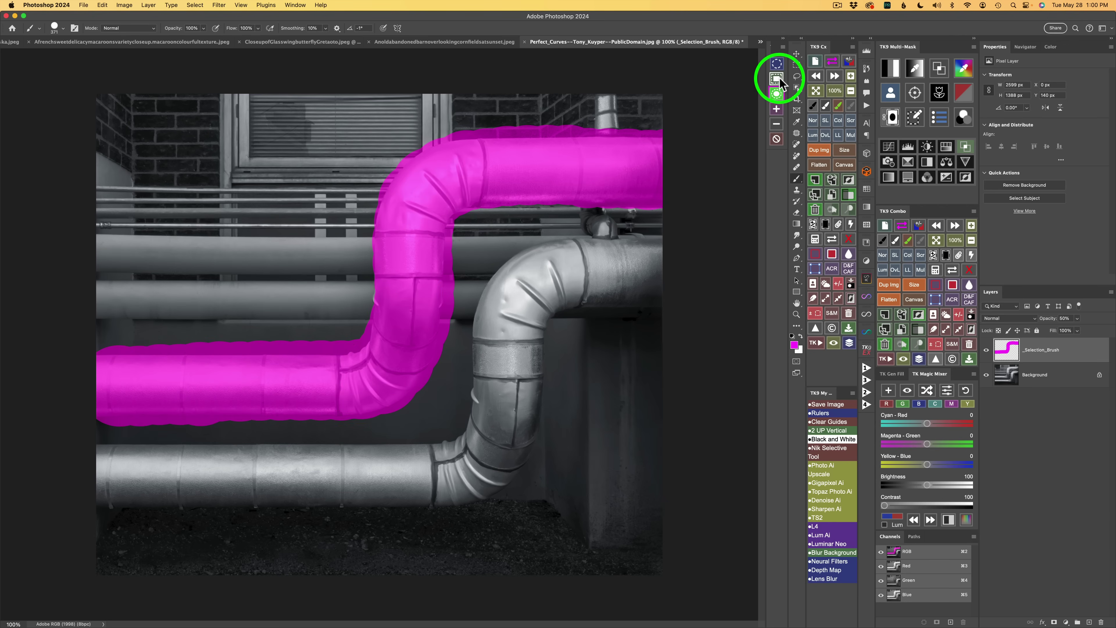
{"action": "left_click", "coordinate": [777, 95]}
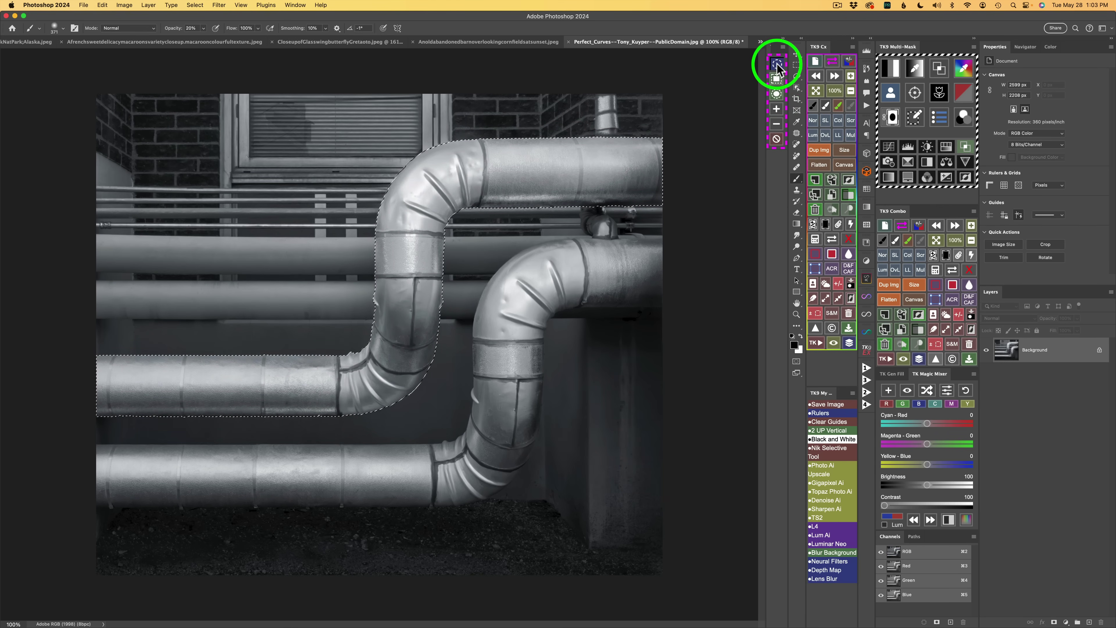
{"action": "left_click", "coordinate": [777, 66]}
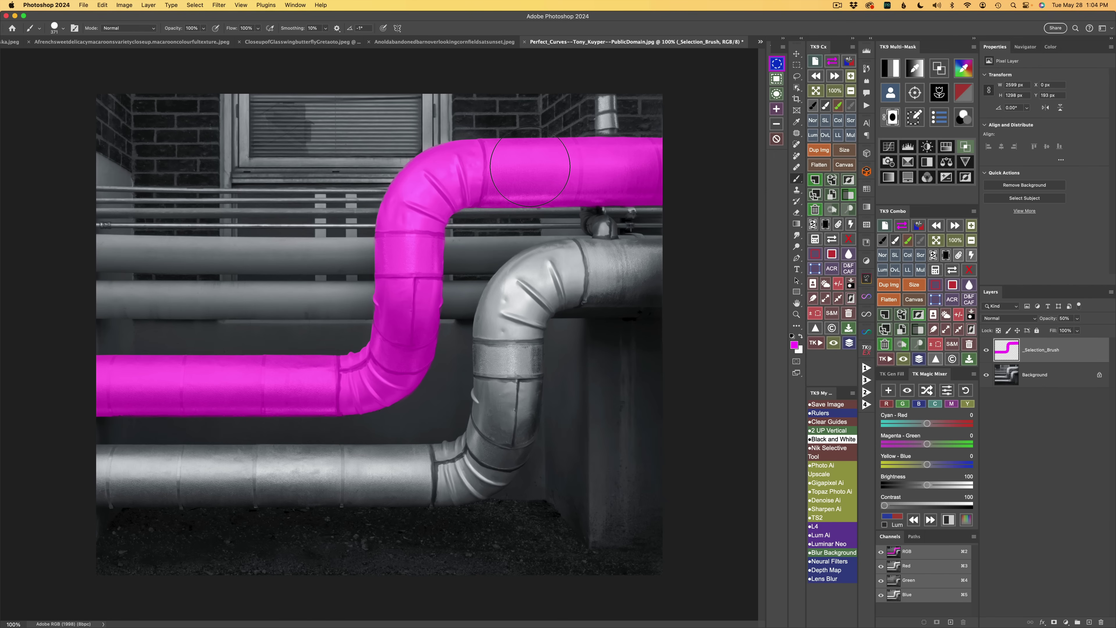
{"action": "left_click", "coordinate": [777, 139]}
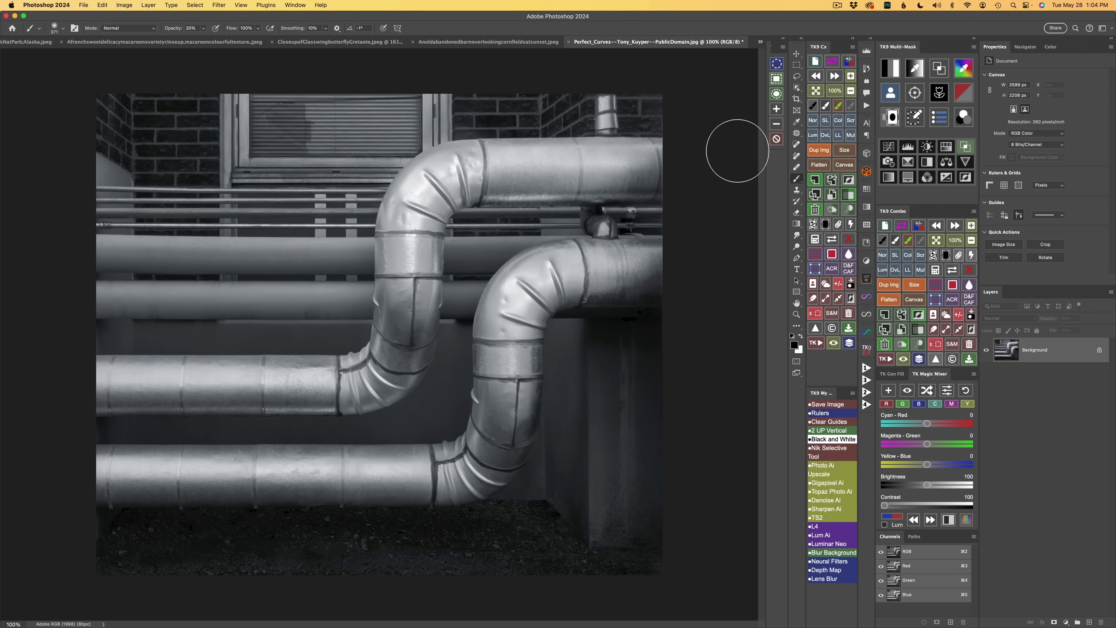
Start an object-selection outline about 68 px wide, tracing the upper curved pipe's top edge in straight segments from its right end to its left end.
{"action": "left_click", "coordinate": [776, 93]}
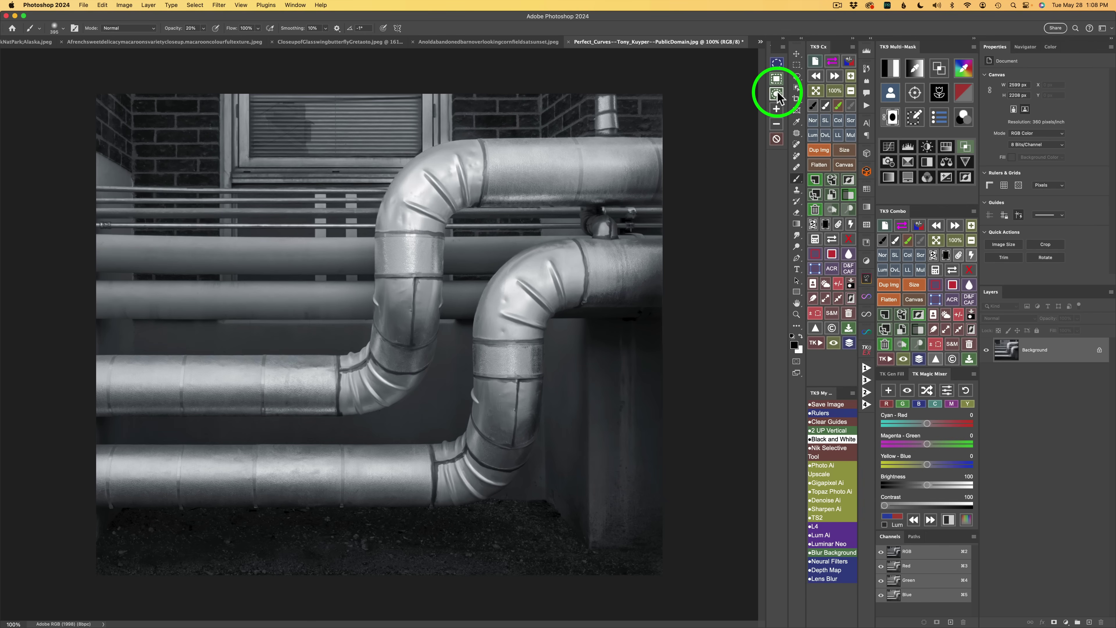
{"action": "left_click_drag", "start_coordinate": [662, 137], "coordinate": [586, 137]}
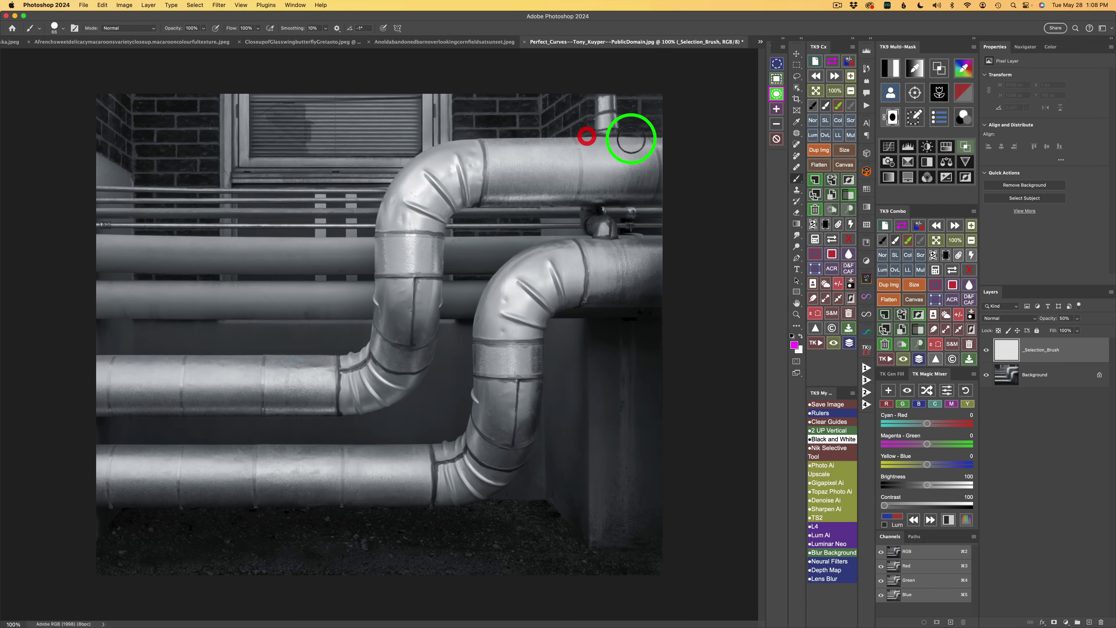
{"action": "left_click", "coordinate": [656, 141]}
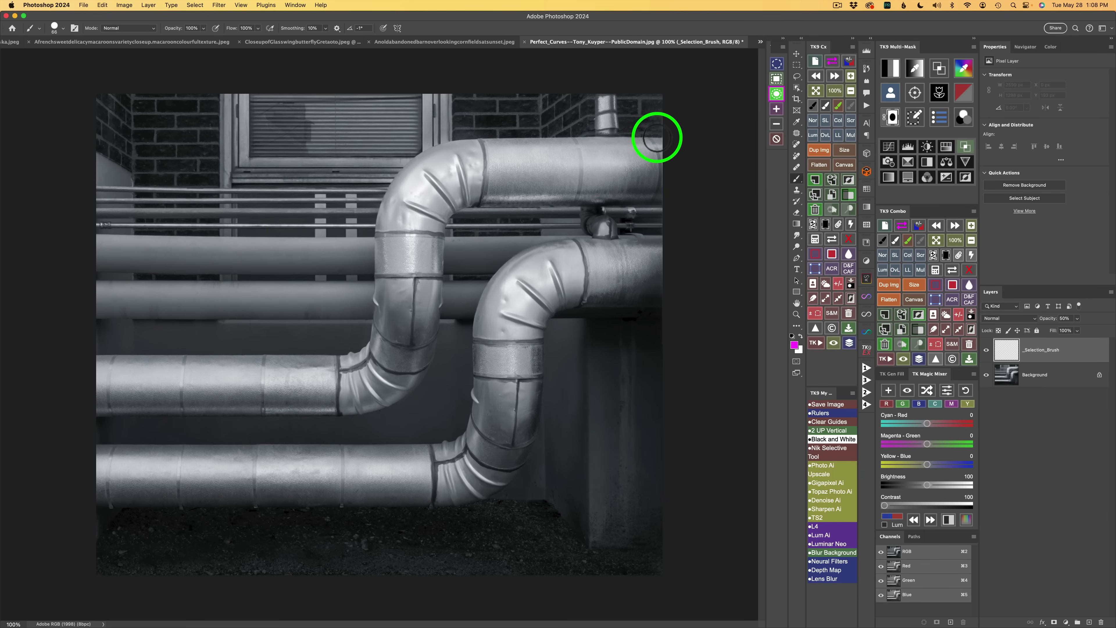
{"action": "left_click_drag", "start_coordinate": [657, 138], "coordinate": [658, 138]}
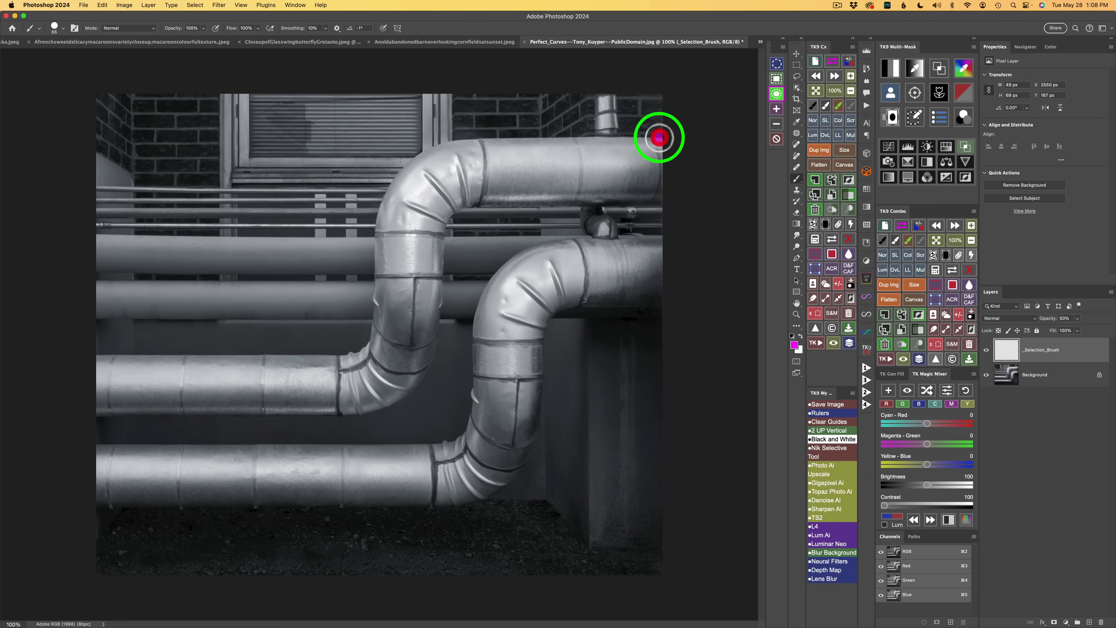
{"action": "left_click", "coordinate": [478, 137], "text": "shift"}
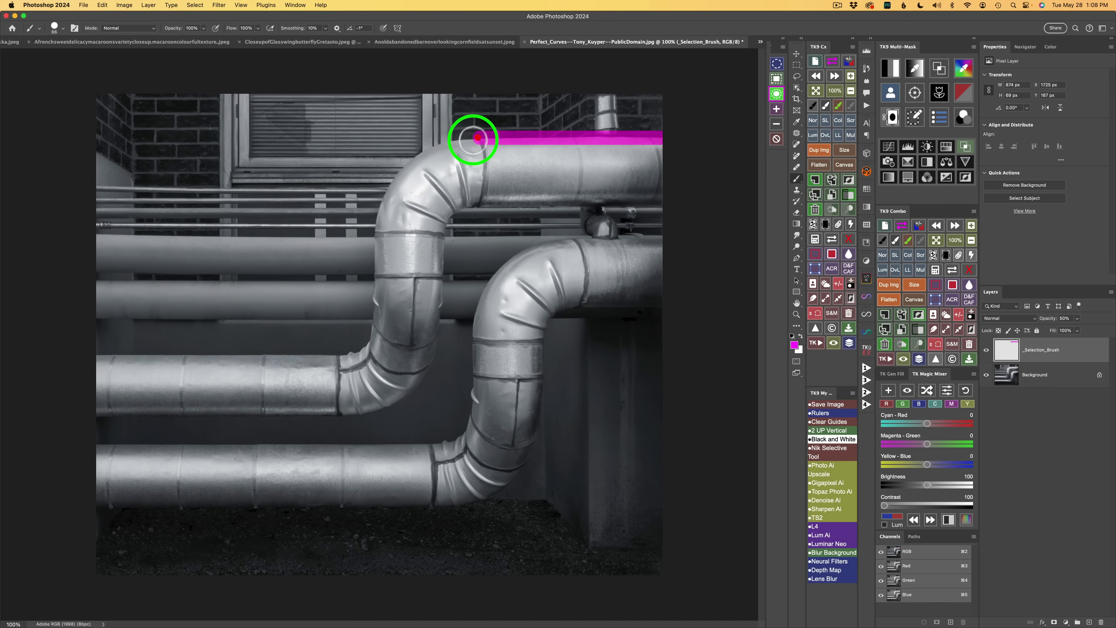
{"action": "left_click", "coordinate": [431, 148], "text": "shift"}
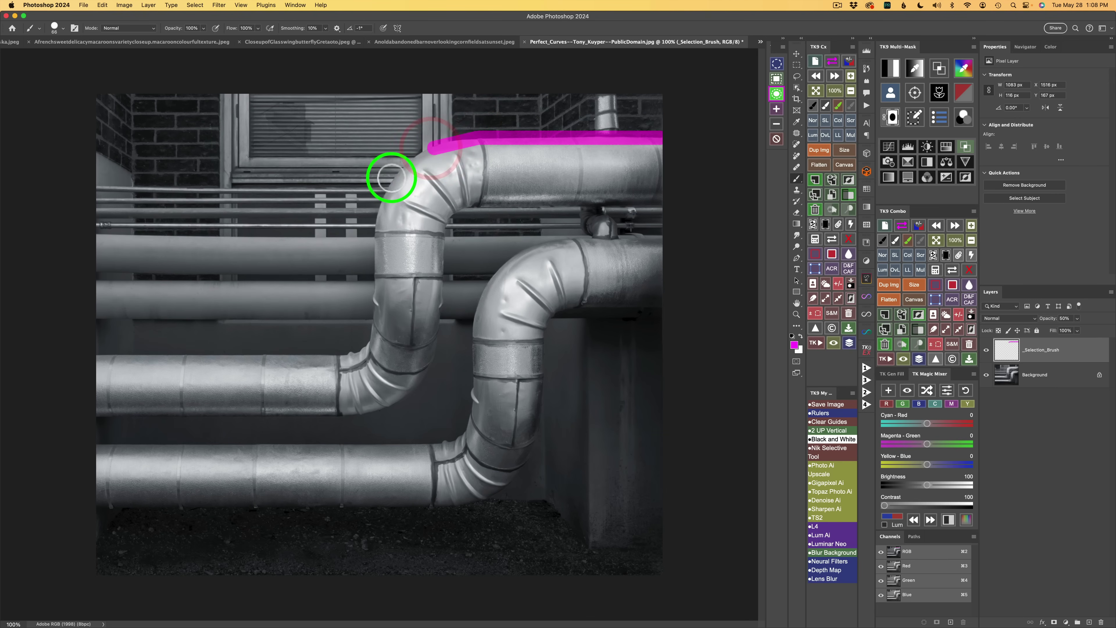
{"action": "left_click", "coordinate": [387, 175], "text": "shift"}
{"action": "left_click", "coordinate": [373, 232], "text": "shift"}
{"action": "left_click", "coordinate": [370, 292], "text": "shift"}
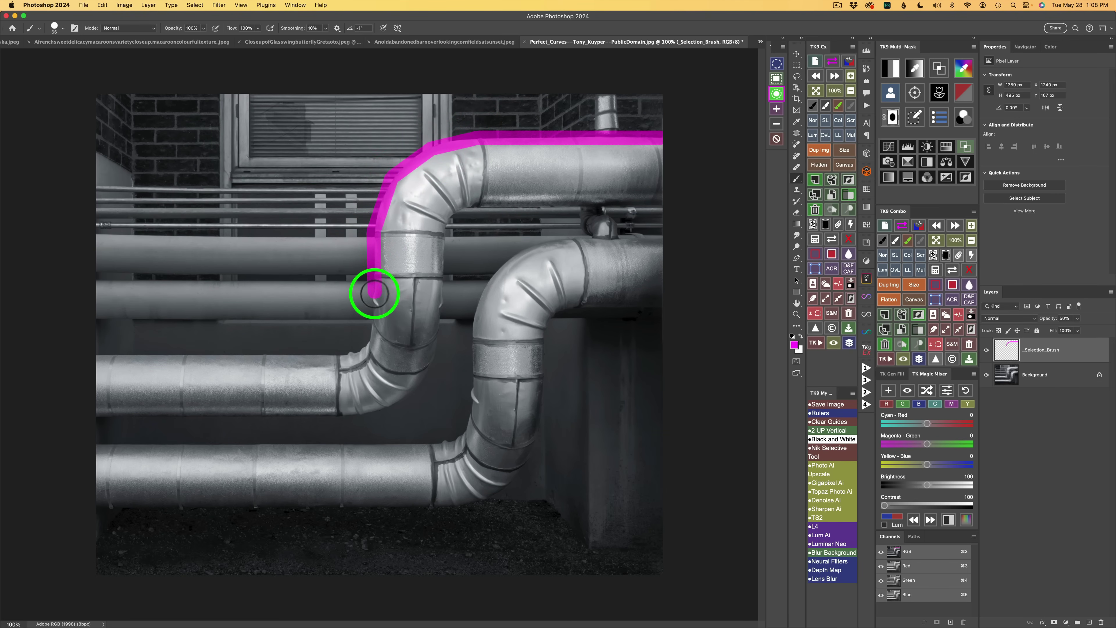
{"action": "left_click", "coordinate": [365, 341], "text": "shift"}
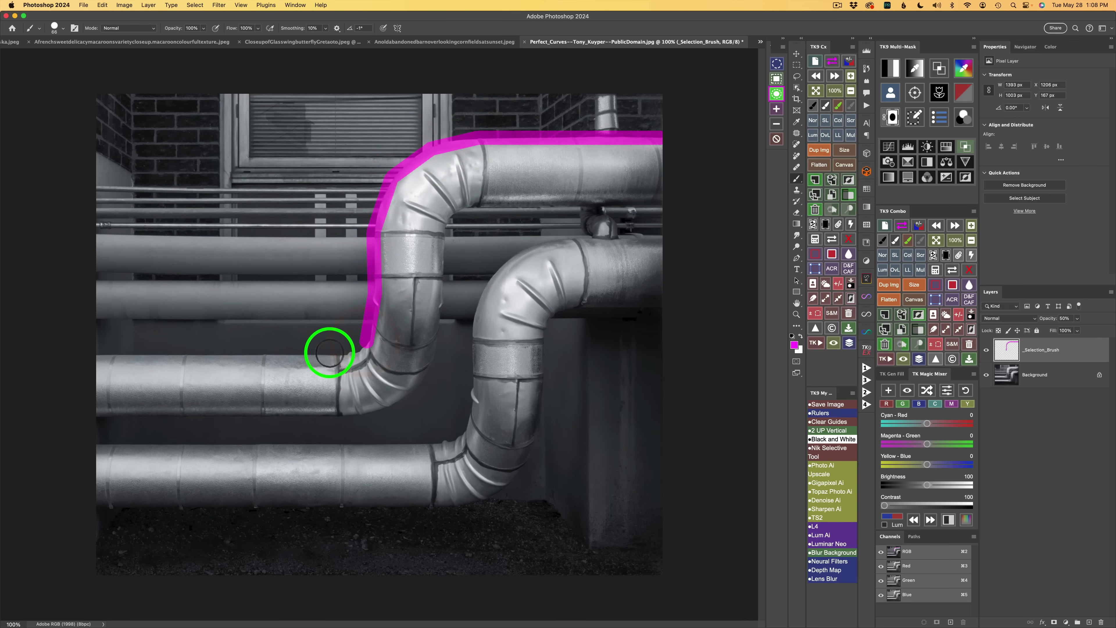
{"action": "left_click", "coordinate": [335, 354], "text": "shift"}
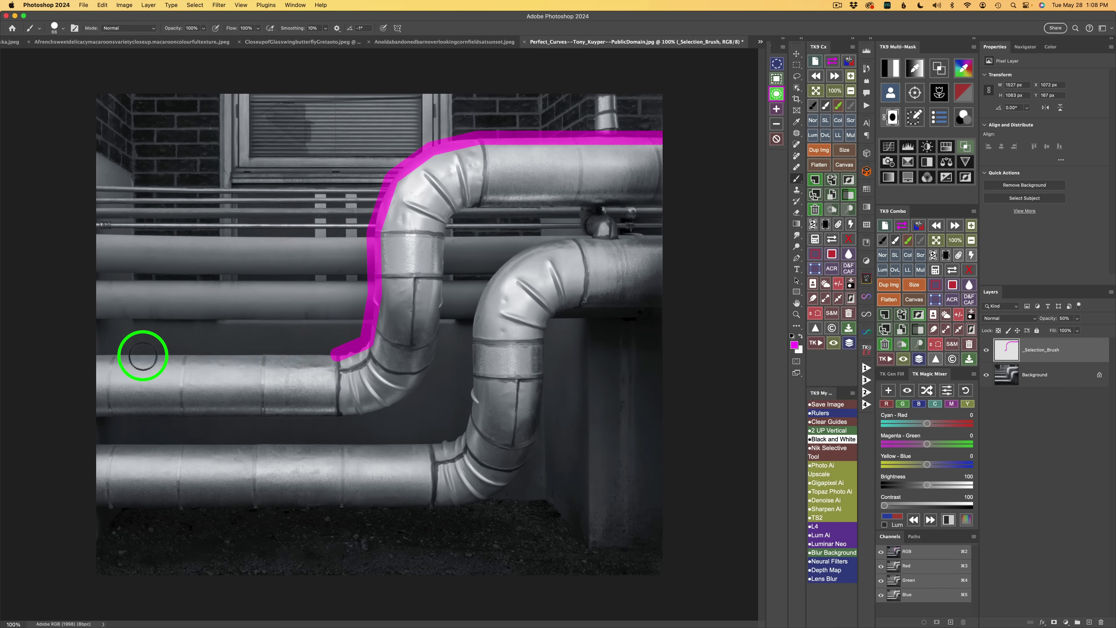
{"action": "left_click", "coordinate": [97, 352], "text": "shift"}
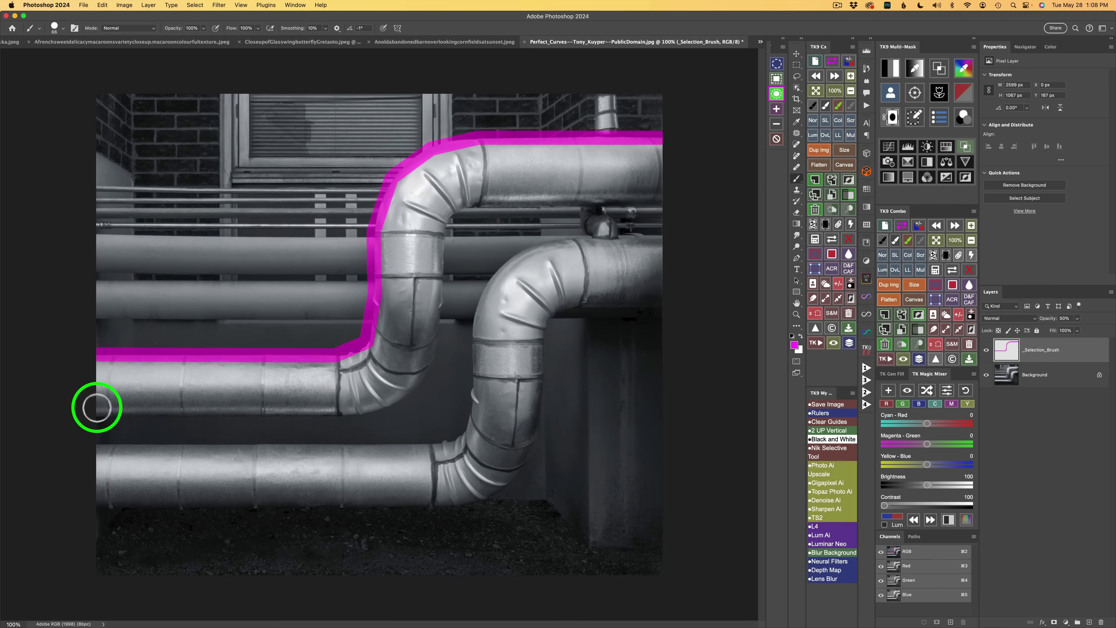
Close the outline around the upper curved pipe with straight segments across its left end, along its lower edge, and up its right end.
{"action": "left_click", "coordinate": [99, 408], "text": "shift"}
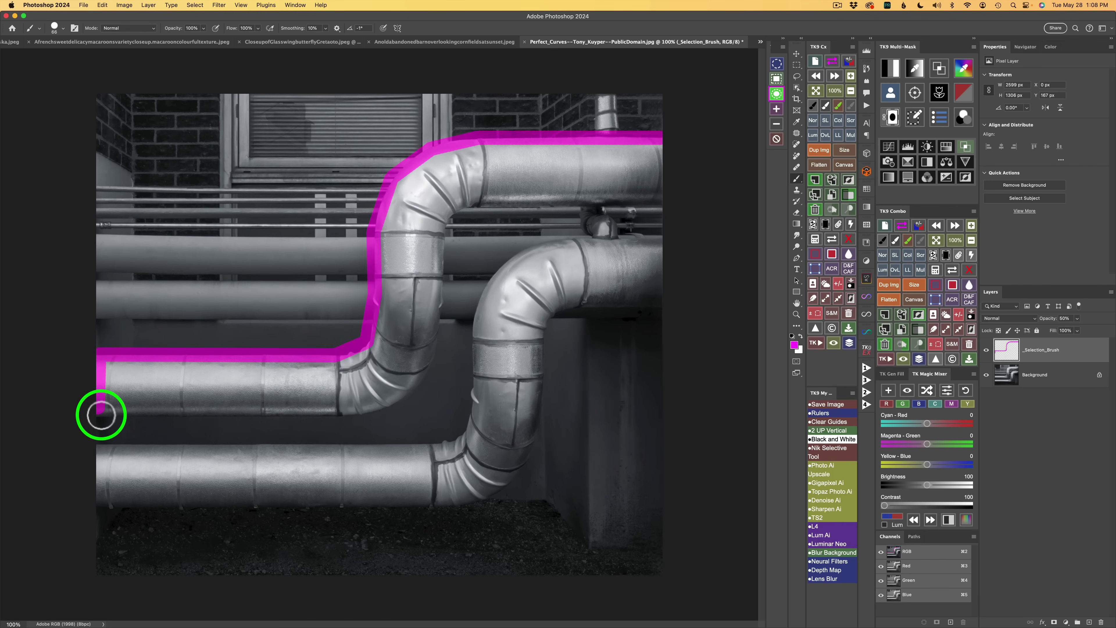
{"action": "left_click", "coordinate": [346, 418], "text": "shift"}
{"action": "left_click", "coordinate": [413, 390], "text": "shift"}
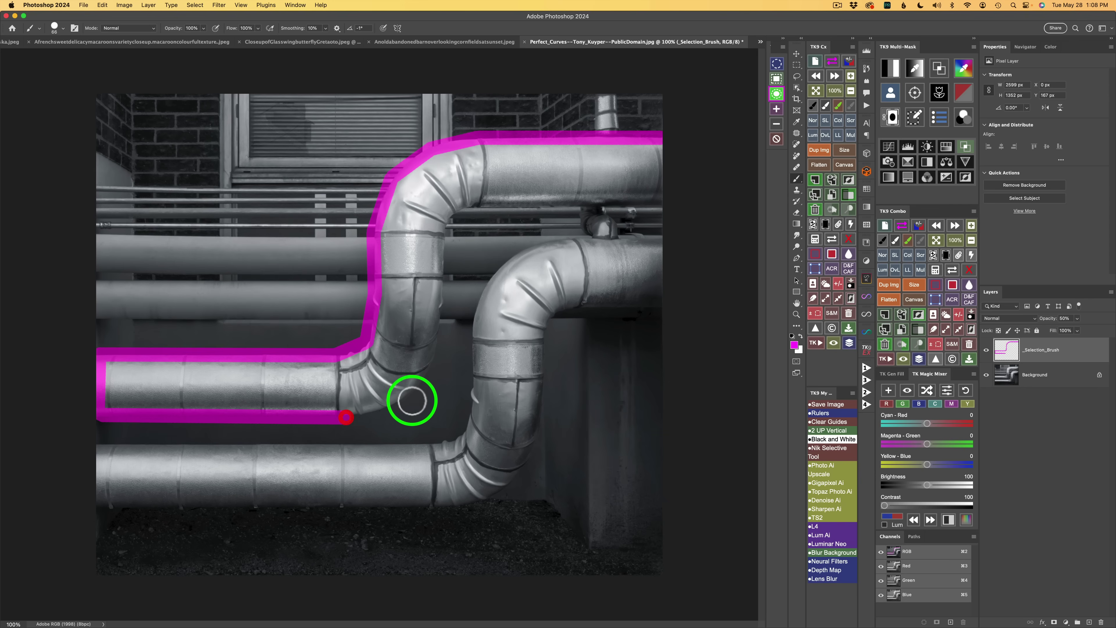
{"action": "left_click", "coordinate": [440, 329], "text": "shift"}
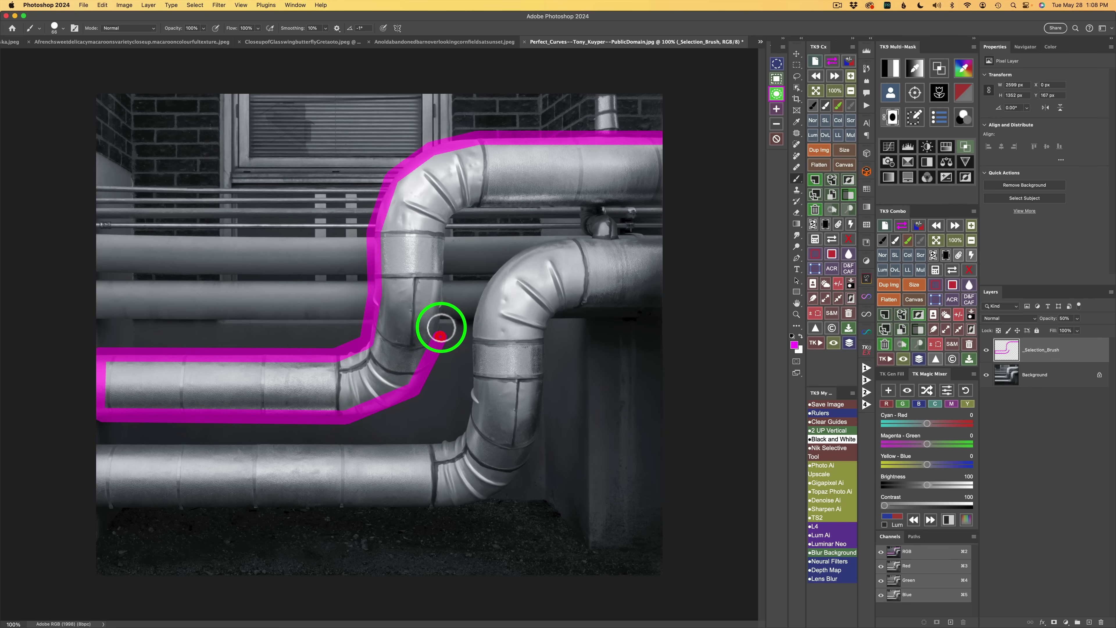
{"action": "left_click", "coordinate": [439, 292], "text": "shift"}
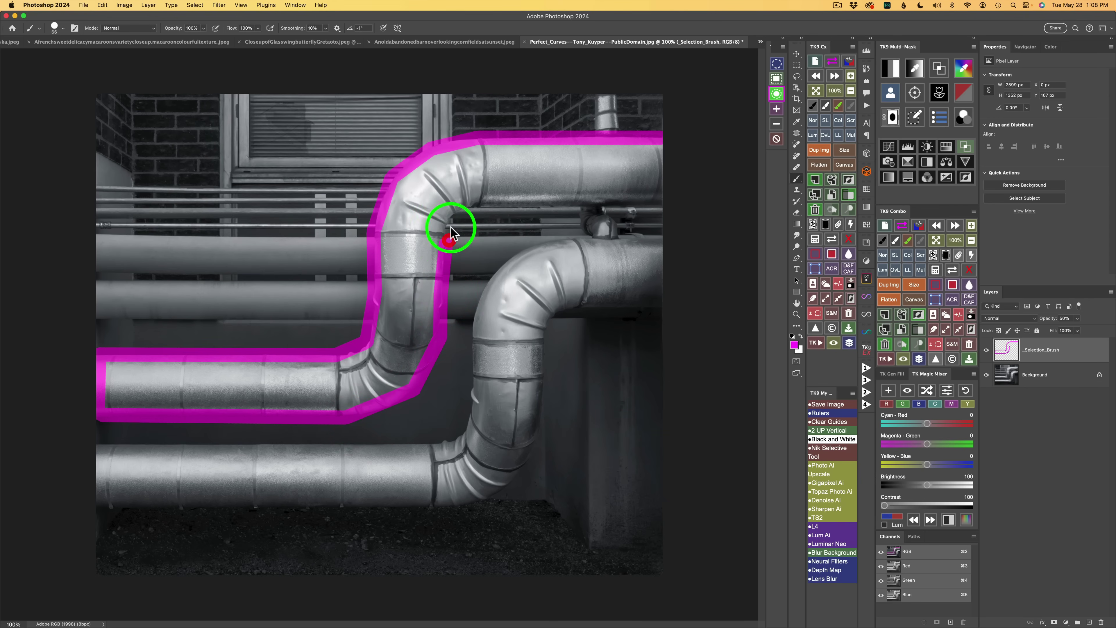
{"action": "left_click", "coordinate": [452, 214], "text": "shift"}
{"action": "left_click", "coordinate": [474, 208], "text": "shift"}
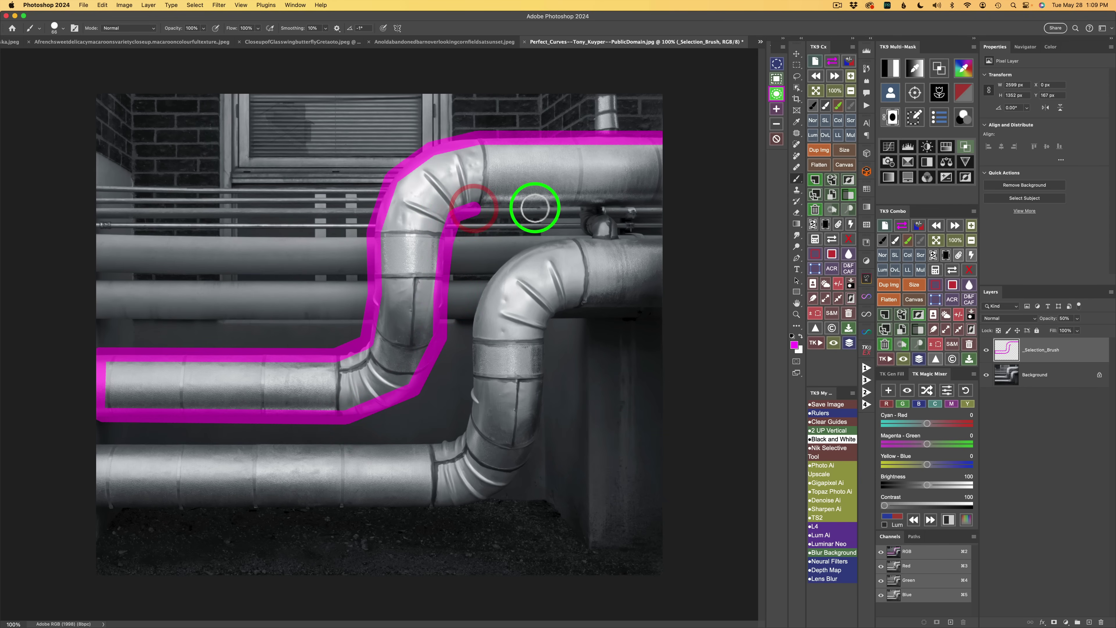
{"action": "left_click", "coordinate": [534, 209], "text": "shift"}
{"action": "left_click", "coordinate": [658, 209], "text": "shift"}
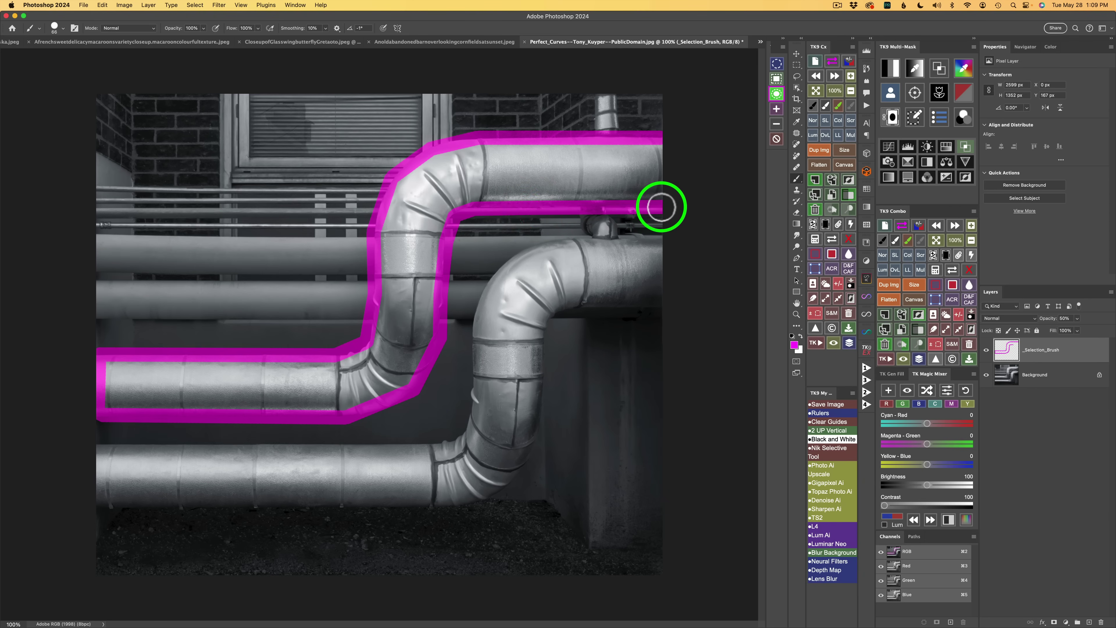
{"action": "left_click", "coordinate": [661, 141], "text": "shift"}
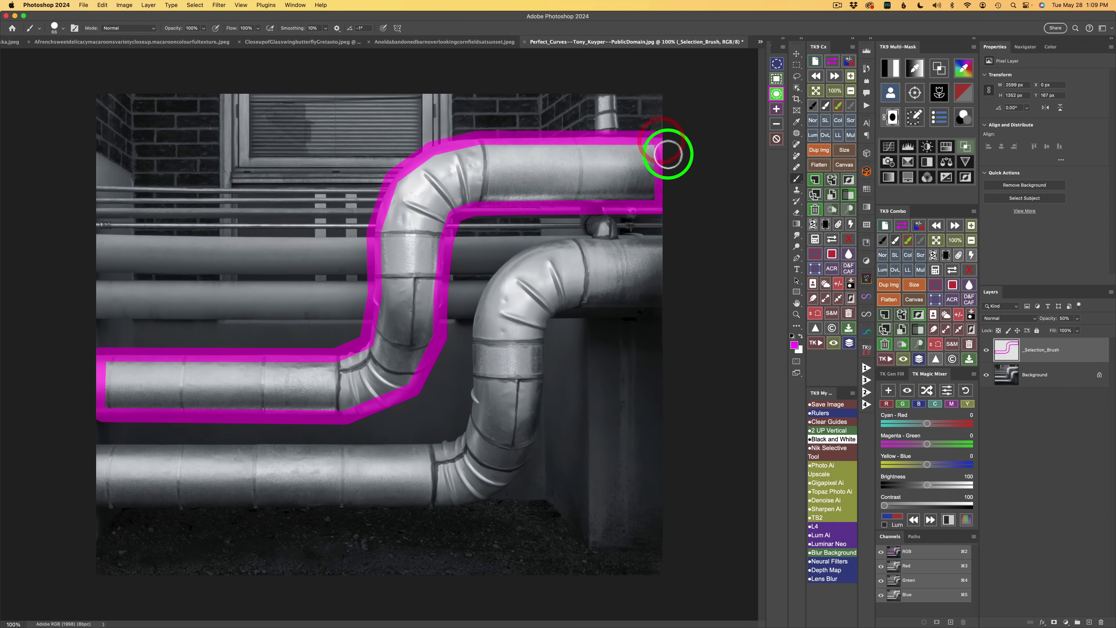
Turn the closed outline into an object selection of the upper curved pipe, check it as an overlay, and return to the selection.
{"action": "left_click", "coordinate": [778, 93]}
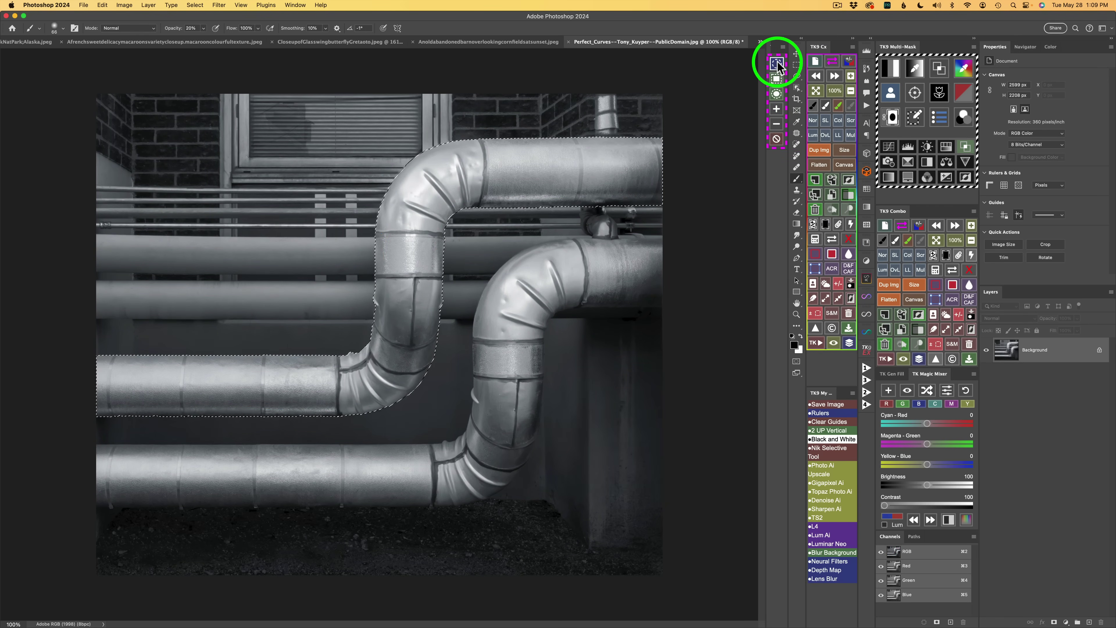
{"action": "left_click", "coordinate": [778, 65]}
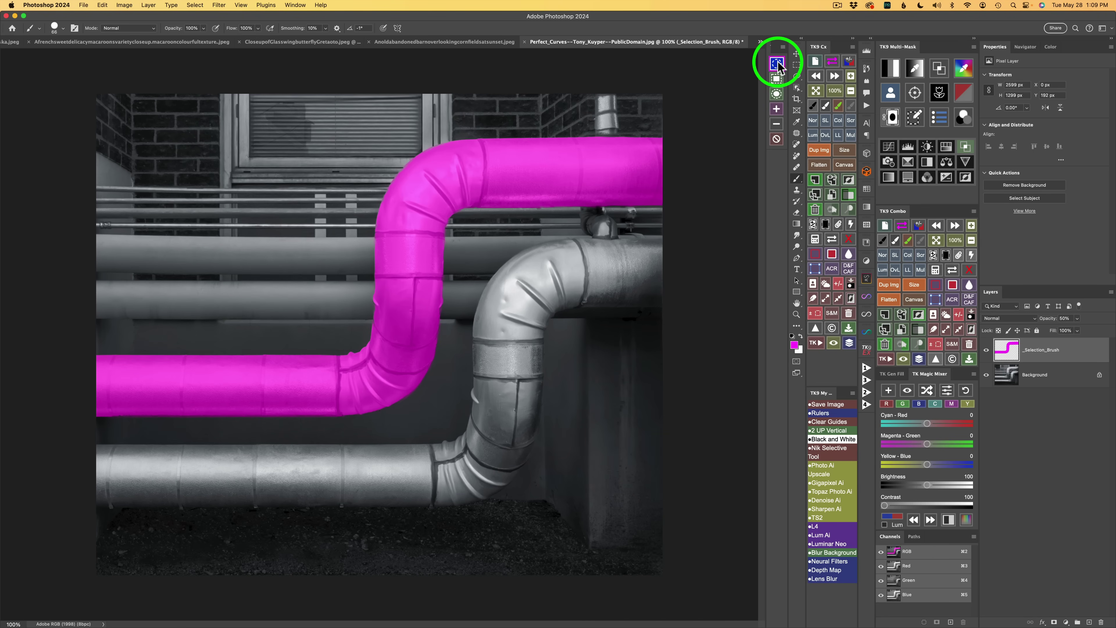
{"action": "left_click", "coordinate": [778, 65]}
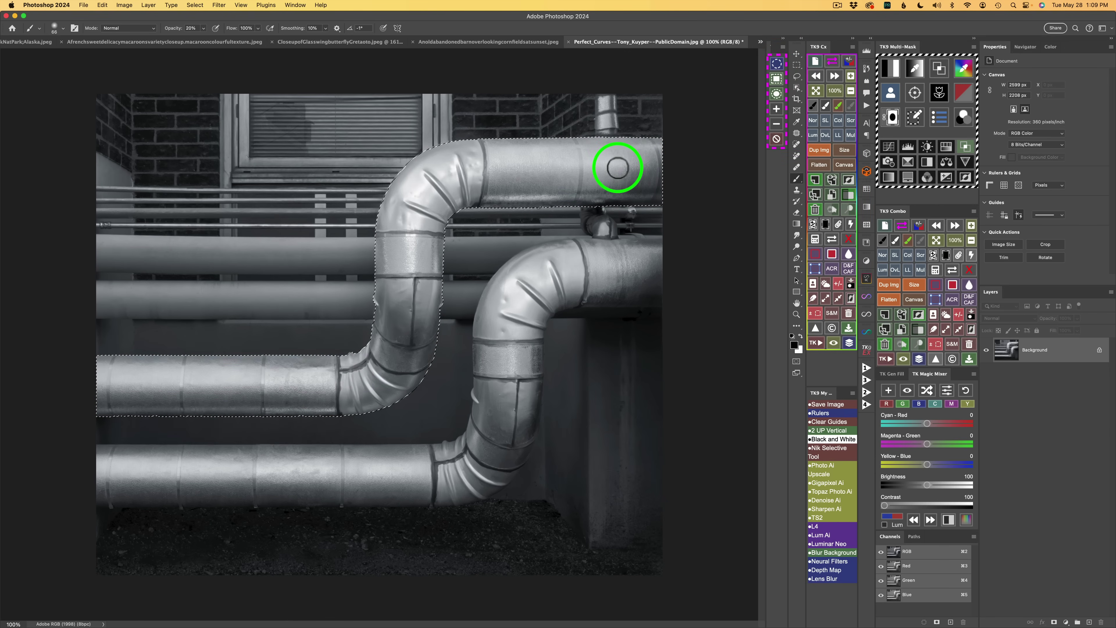